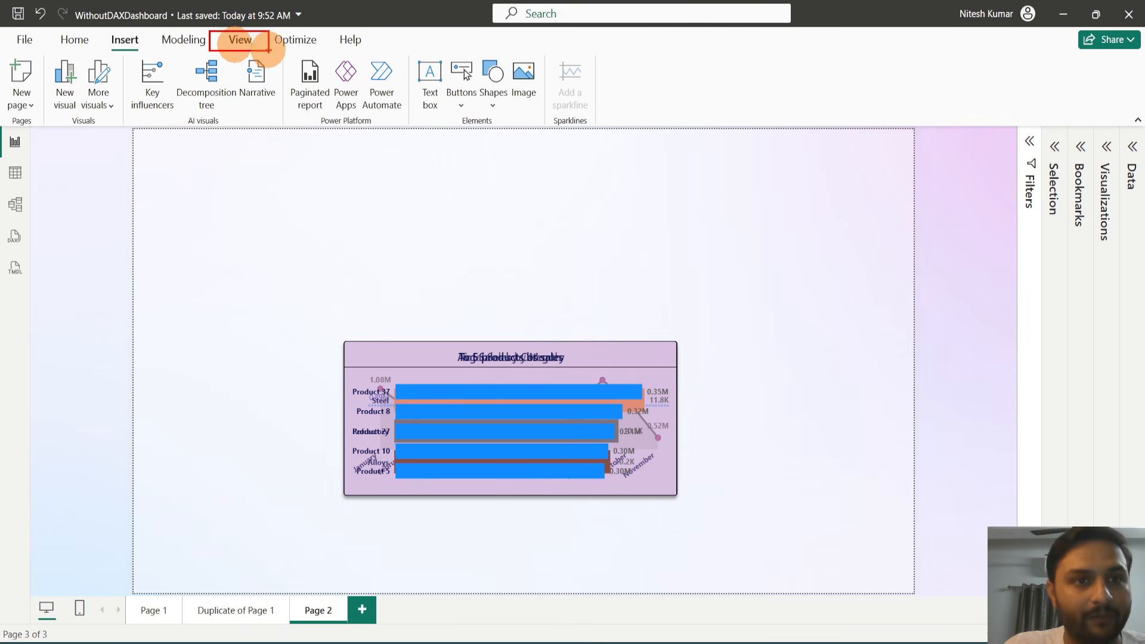
# Expand the Bookmarks and Selection panes beside the report canvas
pyautogui.click(238, 39)
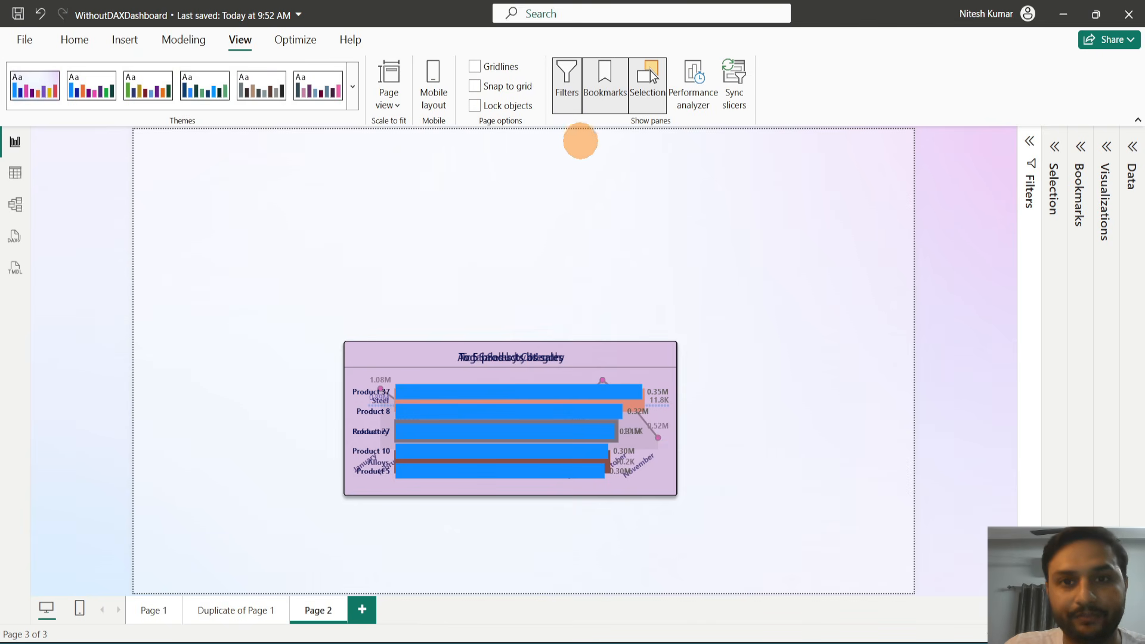
pyautogui.moveTo(597, 122); pyautogui.dragTo(629, 106)
pyautogui.moveTo(657, 52)
pyautogui.mouseDown()
pyautogui.moveTo(610, 48)
pyautogui.moveTo(588, 90)
pyautogui.moveTo(620, 142)
pyautogui.moveTo(672, 98)
pyautogui.moveTo(657, 56)
pyautogui.mouseUp()
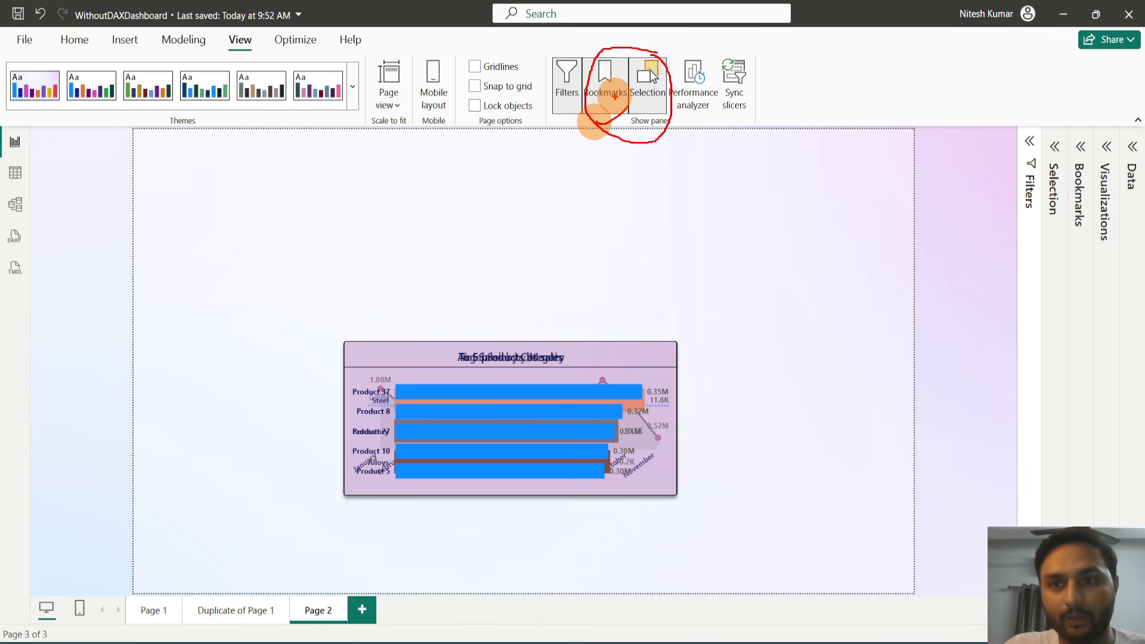
pyautogui.click(1080, 146)
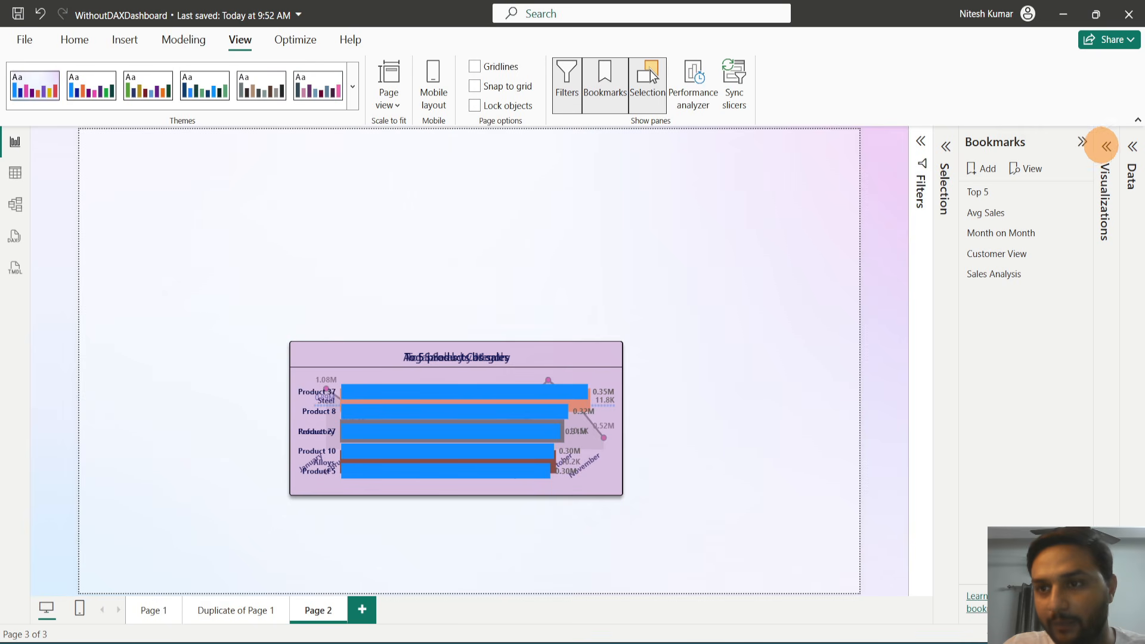
pyautogui.click(946, 146)
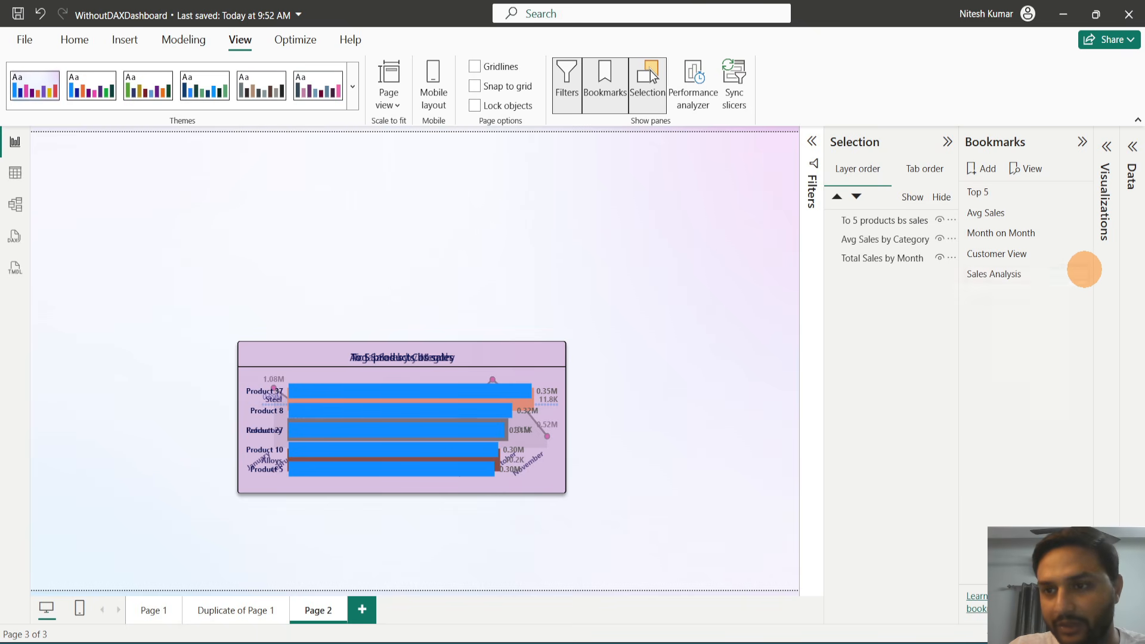
# Delete all five existing bookmarks: Sales Analysis, Customer View, Month on Month, Avg Sales and Top 5
pyautogui.click(1082, 271)
pyautogui.click(997, 315)
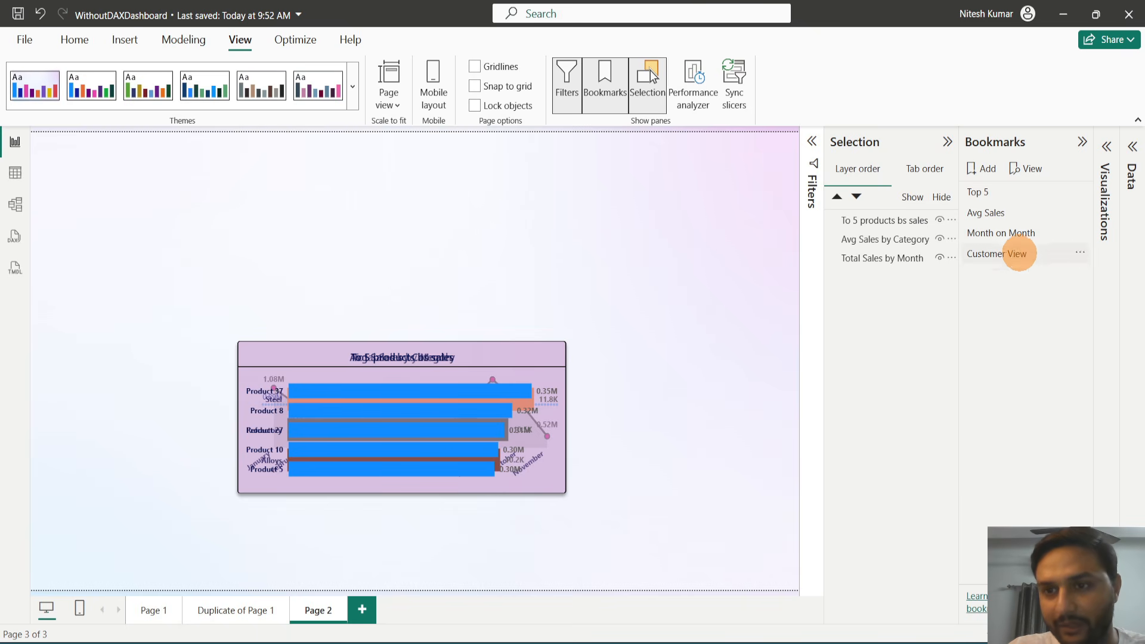
pyautogui.click(1081, 254)
pyautogui.click(1002, 296)
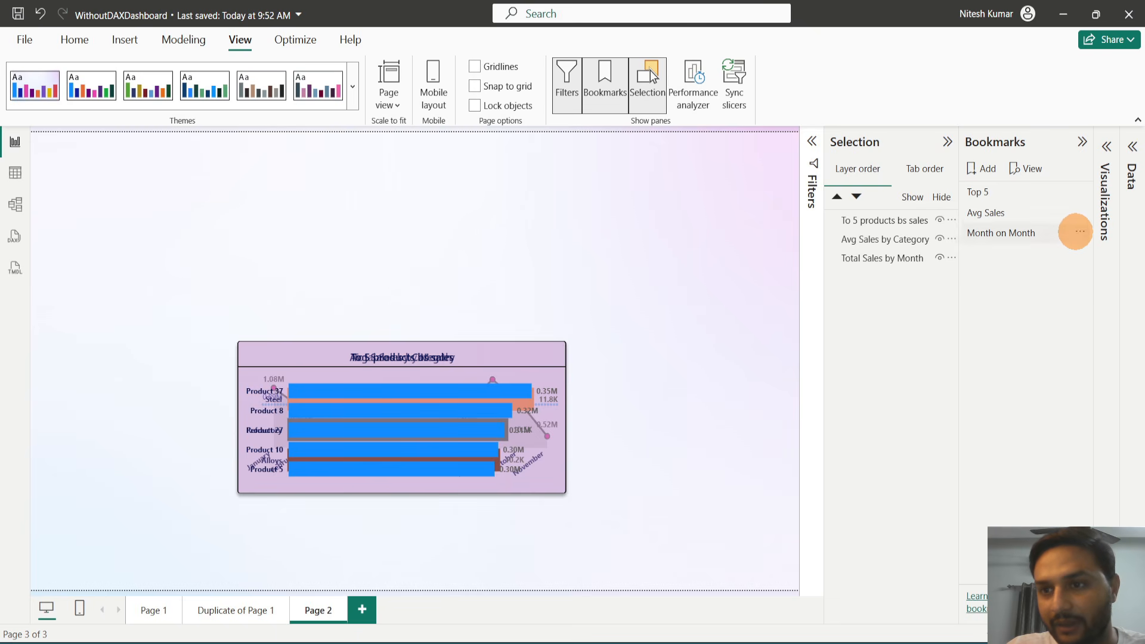
pyautogui.click(1079, 232)
pyautogui.click(1002, 276)
pyautogui.click(1077, 213)
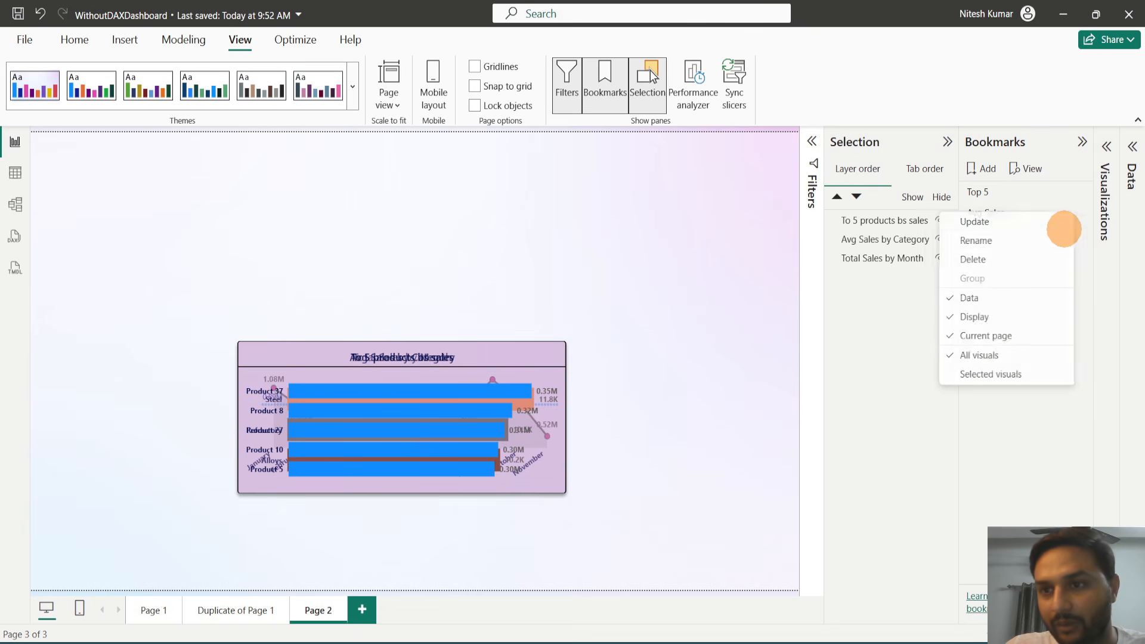
pyautogui.click(1014, 259)
pyautogui.click(1065, 191)
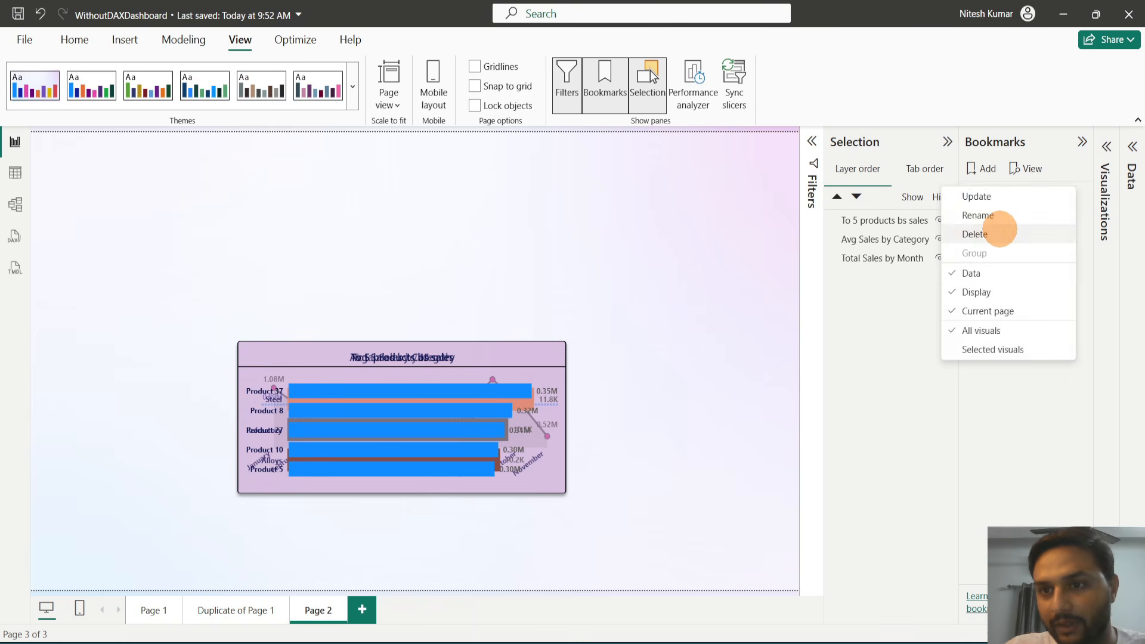
pyautogui.click(998, 233)
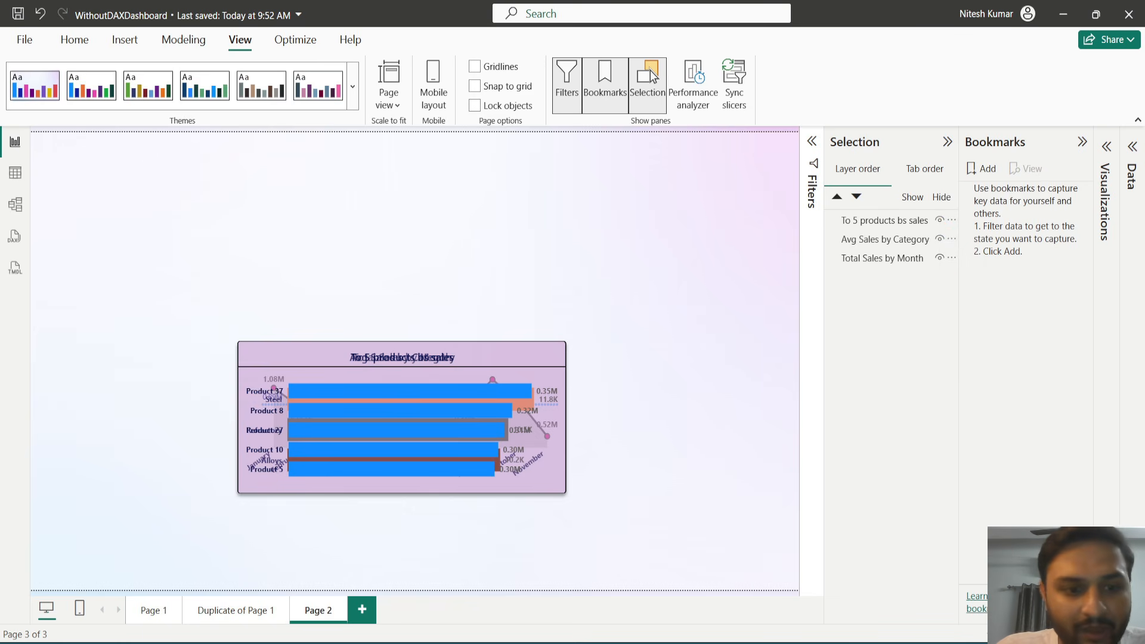
# Copy the region slicer from Duplicate of Page 1 to Page 2 with syncing enabled, and reposition and enlarge it beside the charts
pyautogui.click(235, 610)
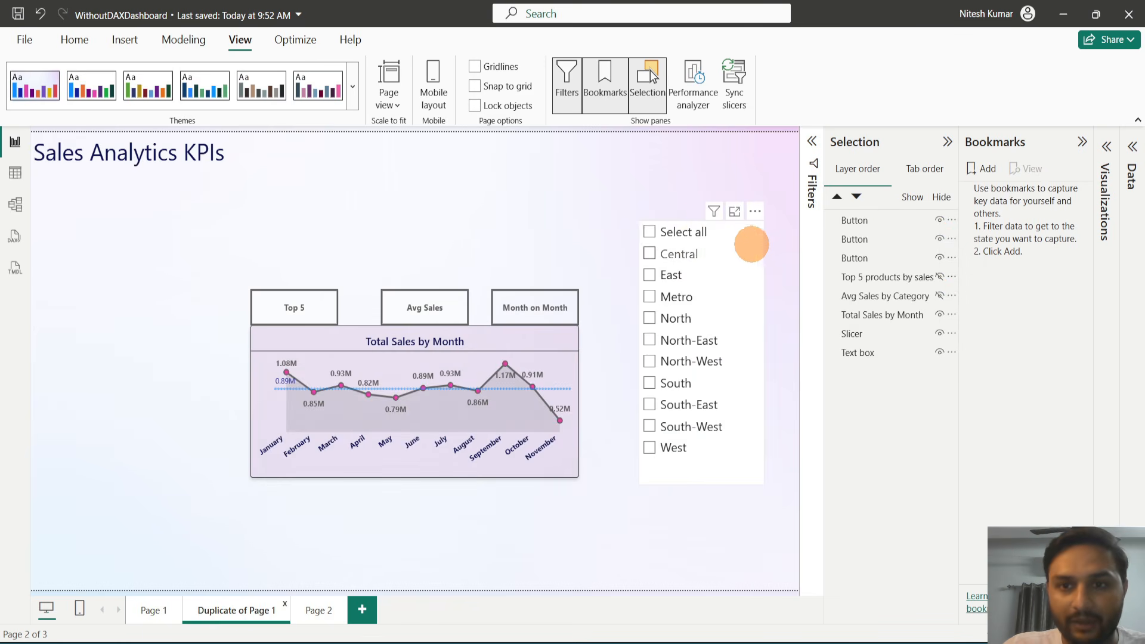
pyautogui.click(759, 237)
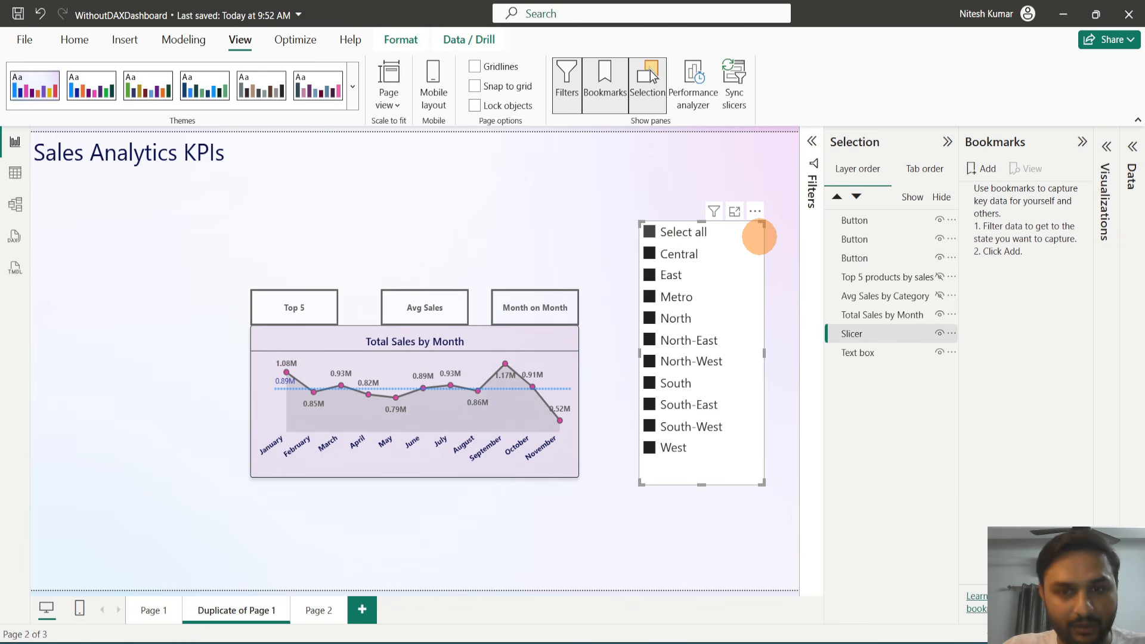
pyautogui.click(315, 609)
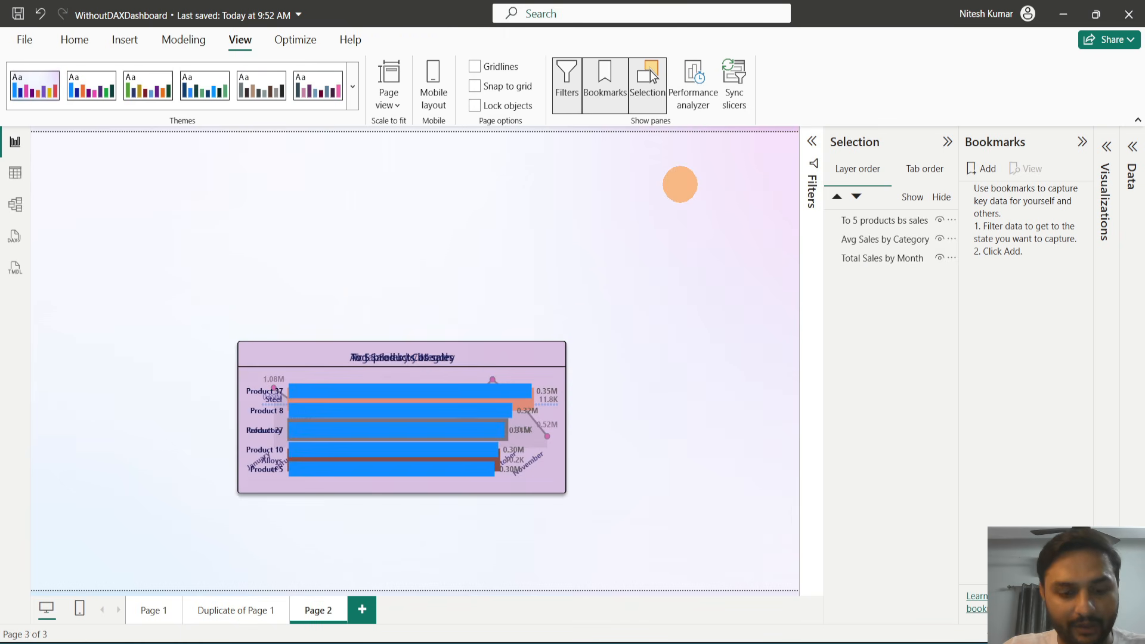
pyautogui.hotkey('ctrl', 'v')
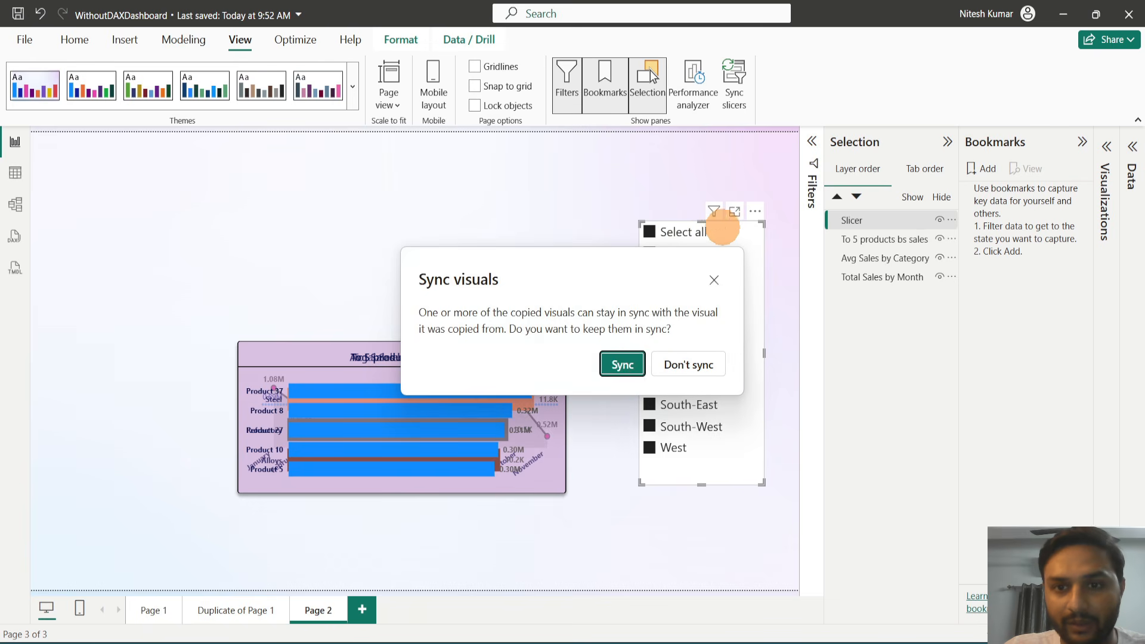
pyautogui.click(621, 364)
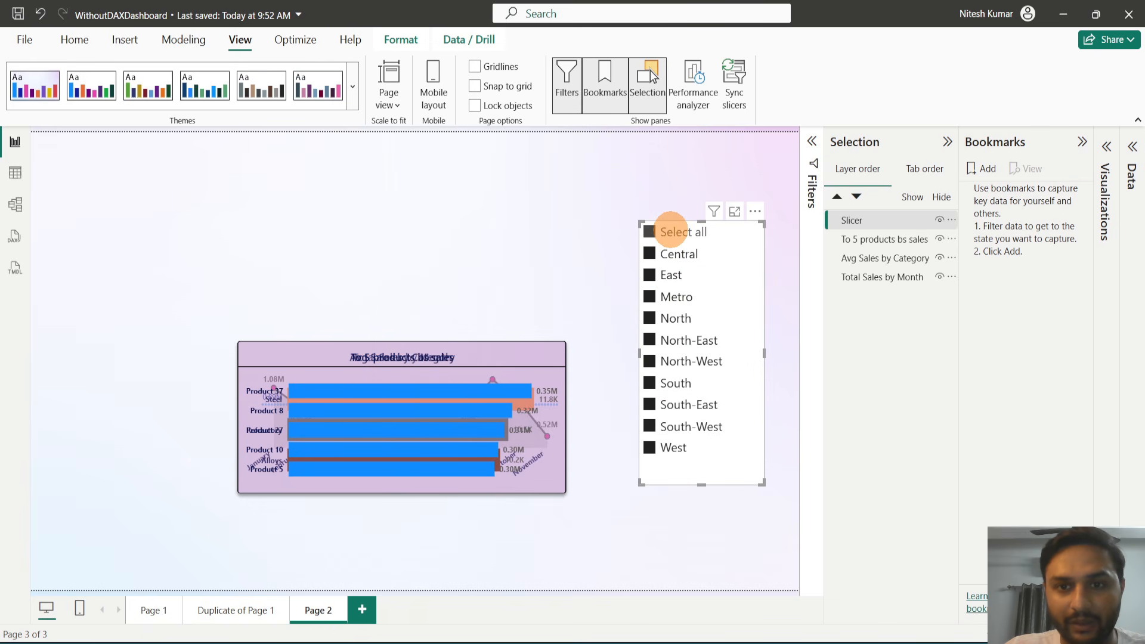
pyautogui.moveTo(736, 225); pyautogui.dragTo(729, 179)
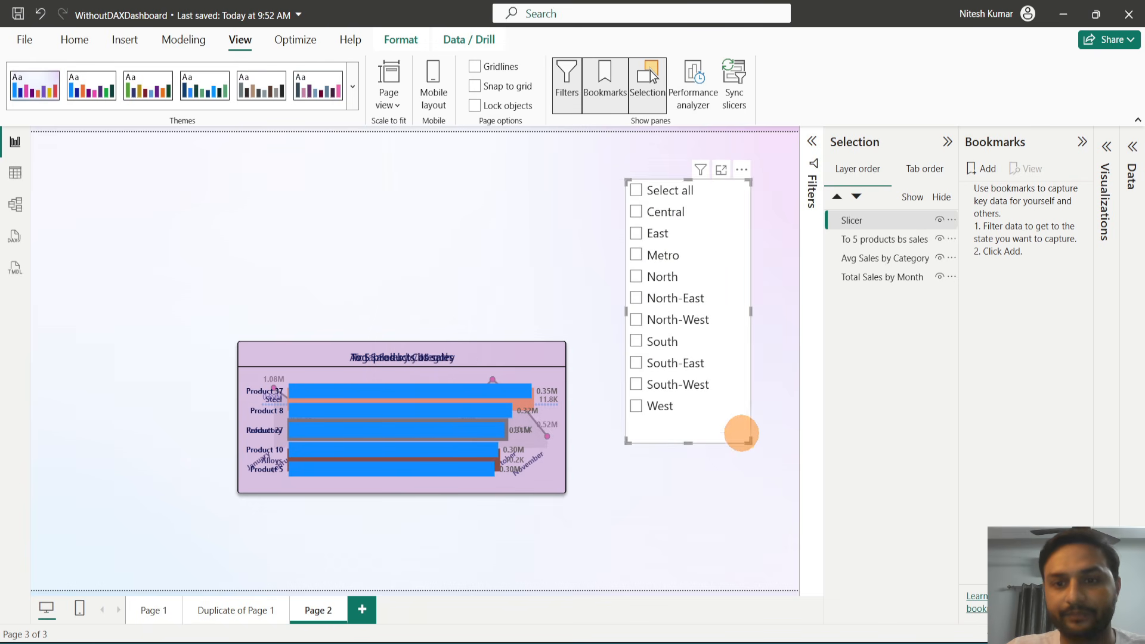
pyautogui.moveTo(747, 444); pyautogui.dragTo(742, 474)
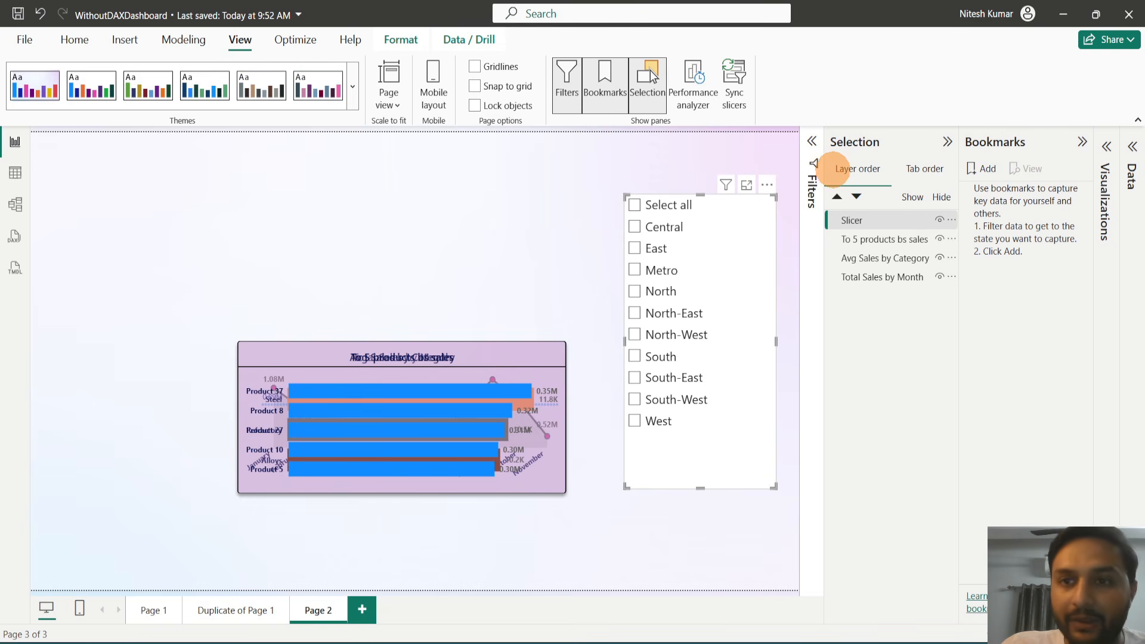
pyautogui.moveTo(818, 129)
pyautogui.mouseDown()
pyautogui.moveTo(936, 190)
pyautogui.moveTo(967, 274)
pyautogui.moveTo(968, 333)
pyautogui.mouseUp()
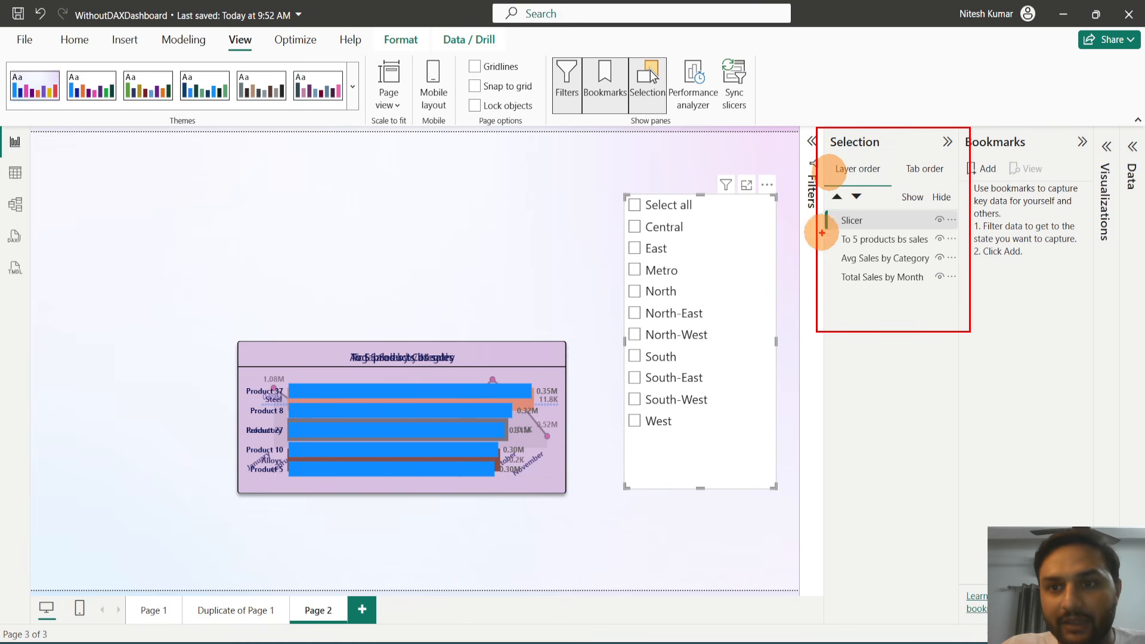
pyautogui.moveTo(831, 228); pyautogui.dragTo(861, 219)
pyautogui.moveTo(695, 184)
pyautogui.mouseDown()
pyautogui.moveTo(621, 189)
pyautogui.moveTo(624, 274)
pyautogui.moveTo(749, 214)
pyautogui.moveTo(724, 184)
pyautogui.mouseUp()
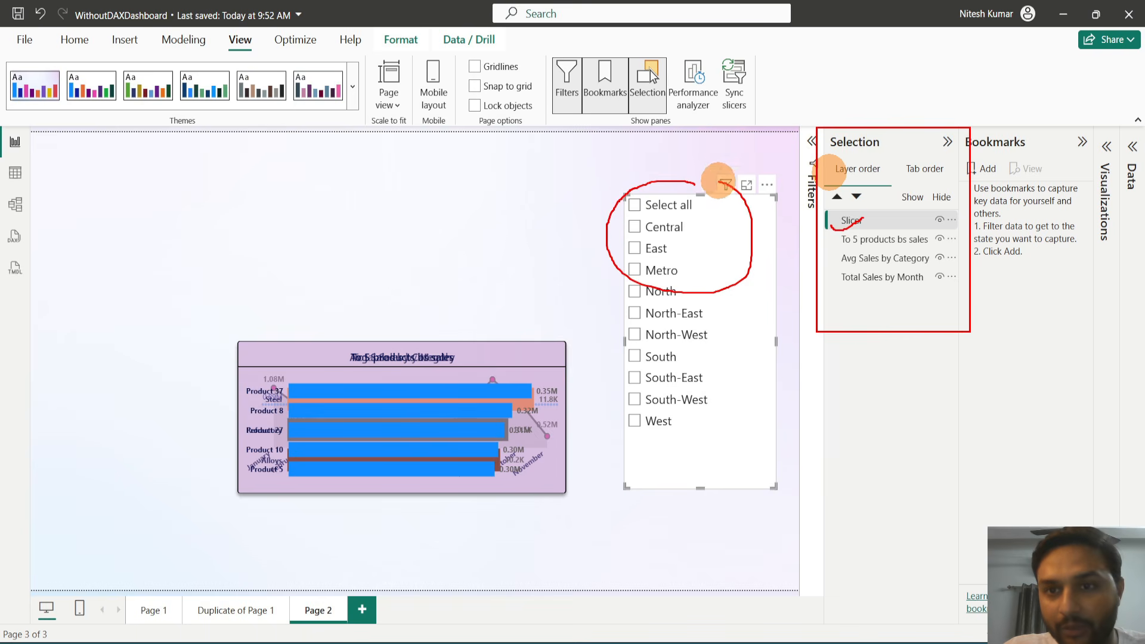
pyautogui.moveTo(829, 243); pyautogui.dragTo(865, 237)
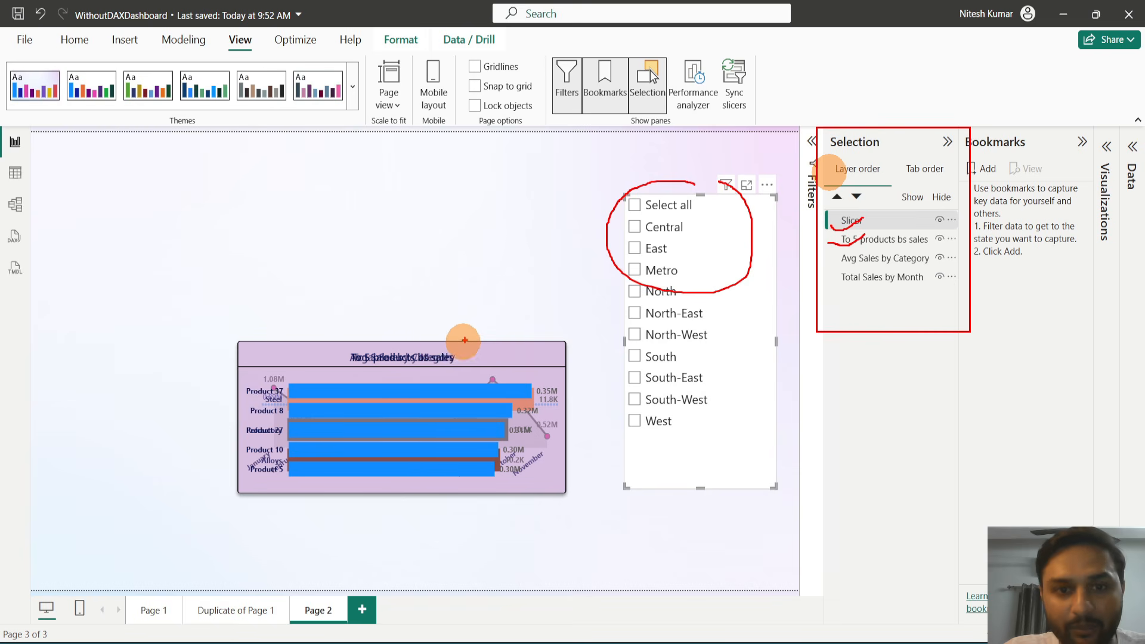
pyautogui.moveTo(822, 265)
pyautogui.mouseDown()
pyautogui.moveTo(865, 255)
pyautogui.moveTo(889, 276)
pyautogui.mouseUp()
pyautogui.moveTo(430, 295)
pyautogui.mouseDown()
pyautogui.moveTo(206, 327)
pyautogui.moveTo(192, 361)
pyautogui.mouseUp()
pyautogui.moveTo(497, 281); pyautogui.dragTo(505, 294)
pyautogui.moveTo(481, 209)
pyautogui.mouseDown()
pyautogui.moveTo(522, 225)
pyautogui.moveTo(613, 198)
pyautogui.mouseUp()
pyautogui.moveTo(876, 201)
pyautogui.mouseDown()
pyautogui.moveTo(805, 229)
pyautogui.moveTo(810, 277)
pyautogui.mouseUp()
pyautogui.press('Escape')
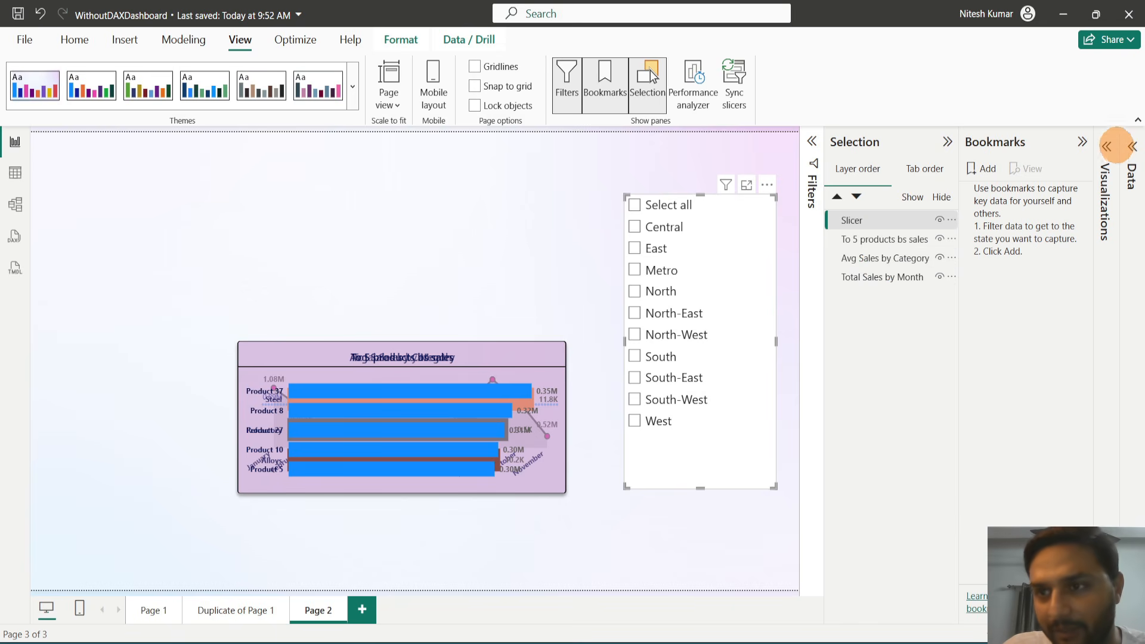
# Add an empty funnel visual to Page 2 and rename it New Chart in the layer order
pyautogui.click(1106, 146)
pyautogui.click(426, 246)
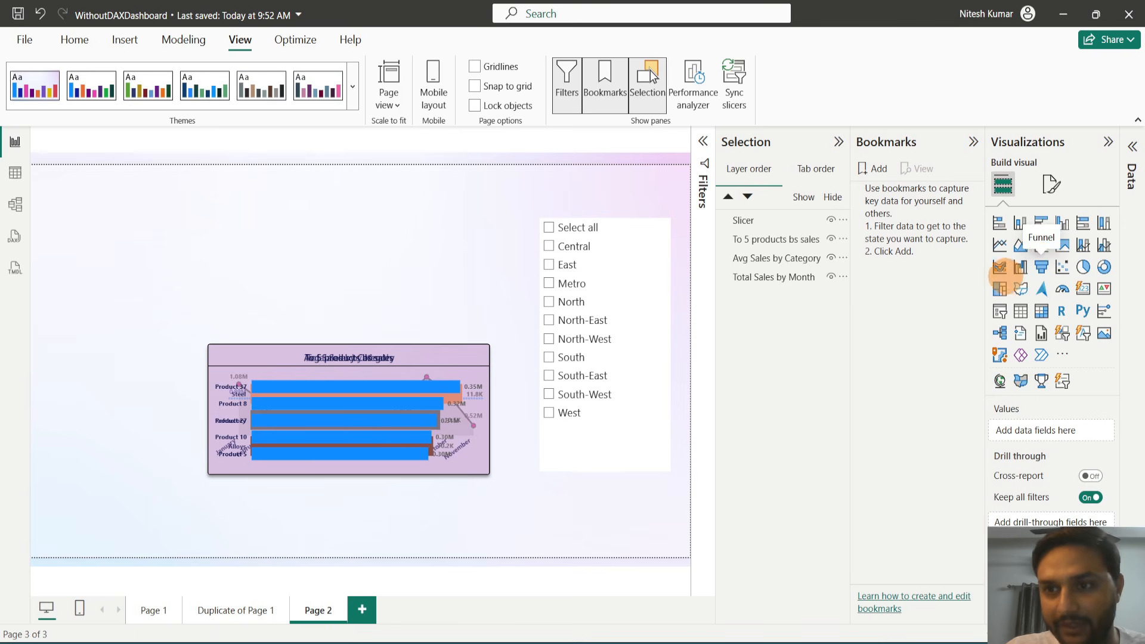
pyautogui.click(1041, 266)
pyautogui.moveTo(167, 302); pyautogui.dragTo(230, 269)
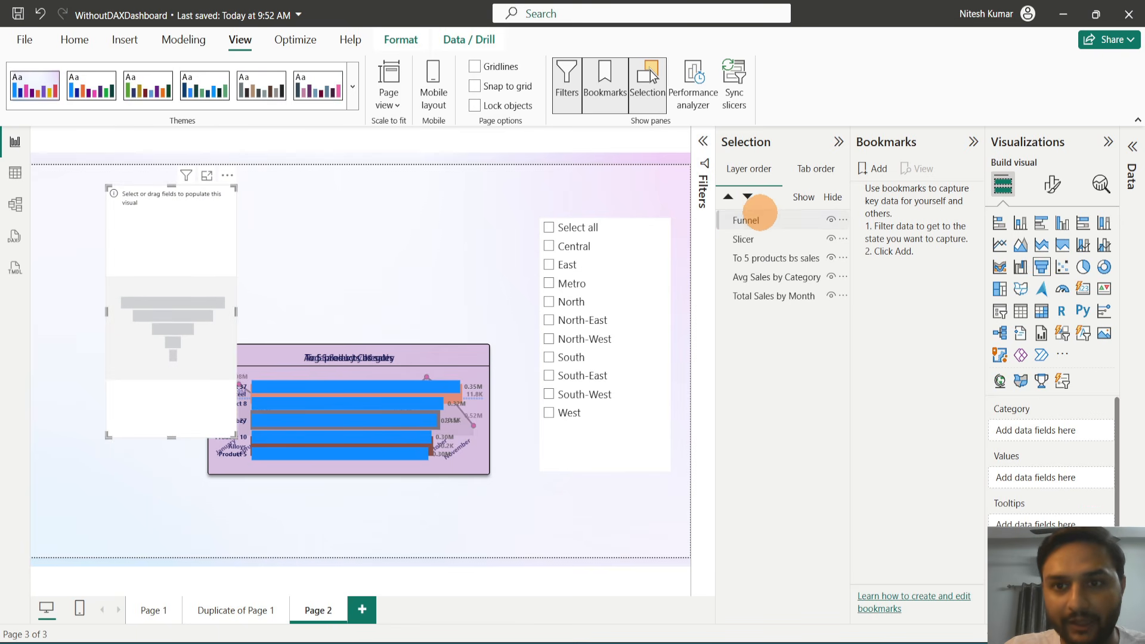
pyautogui.click(766, 221)
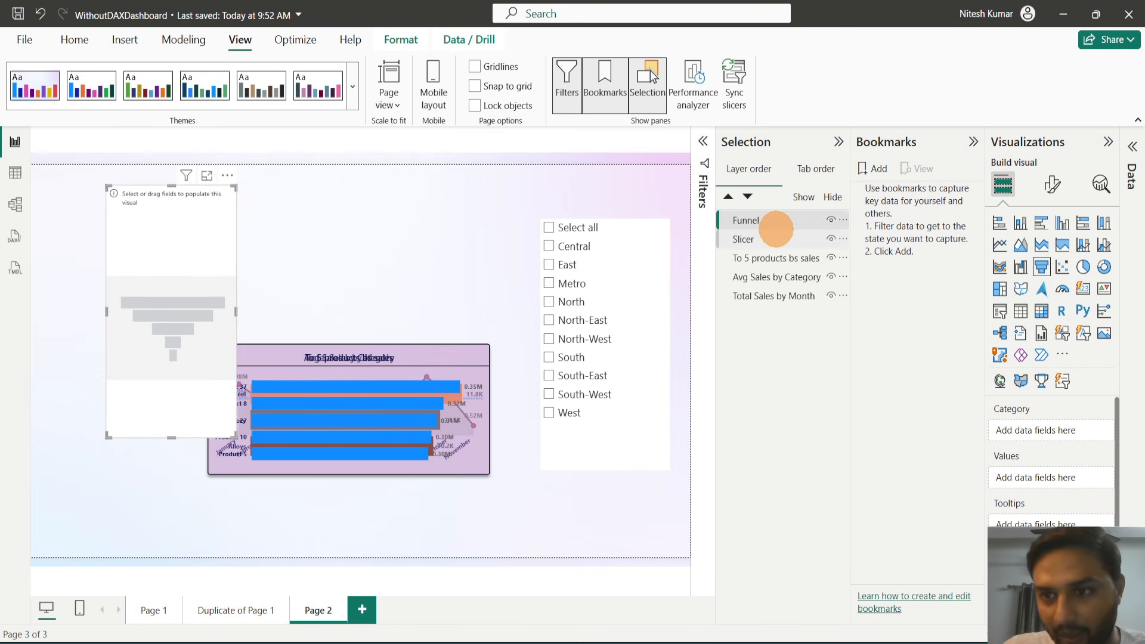
pyautogui.doubleClick(767, 220)
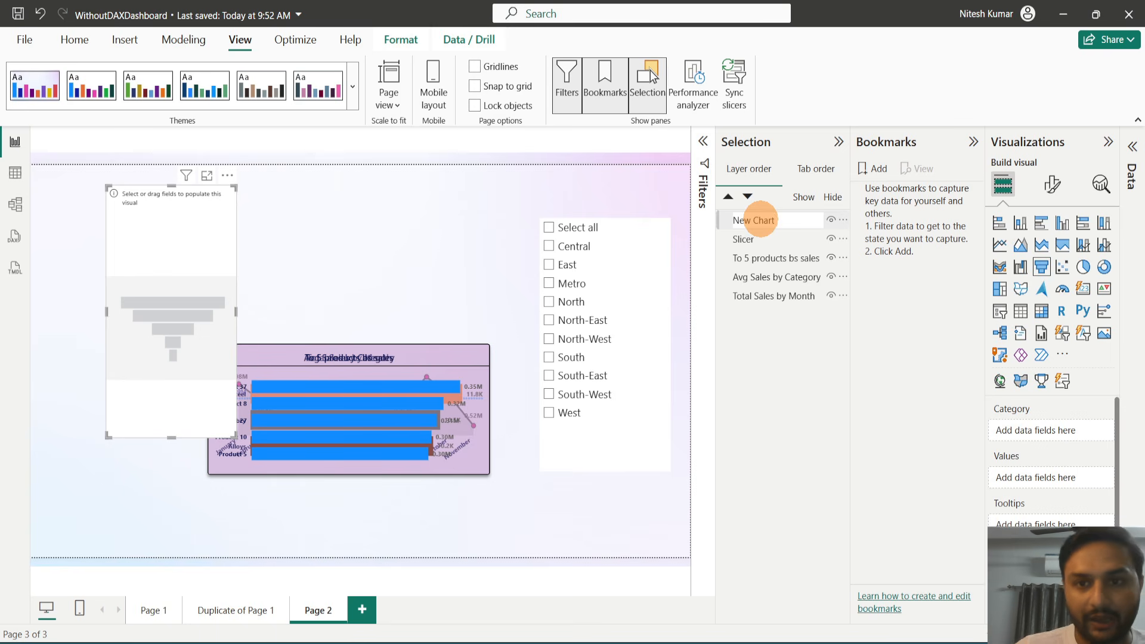
pyautogui.click(652, 179)
# Delete the empty New Chart funnel visual from Page 2
pyautogui.click(176, 218)
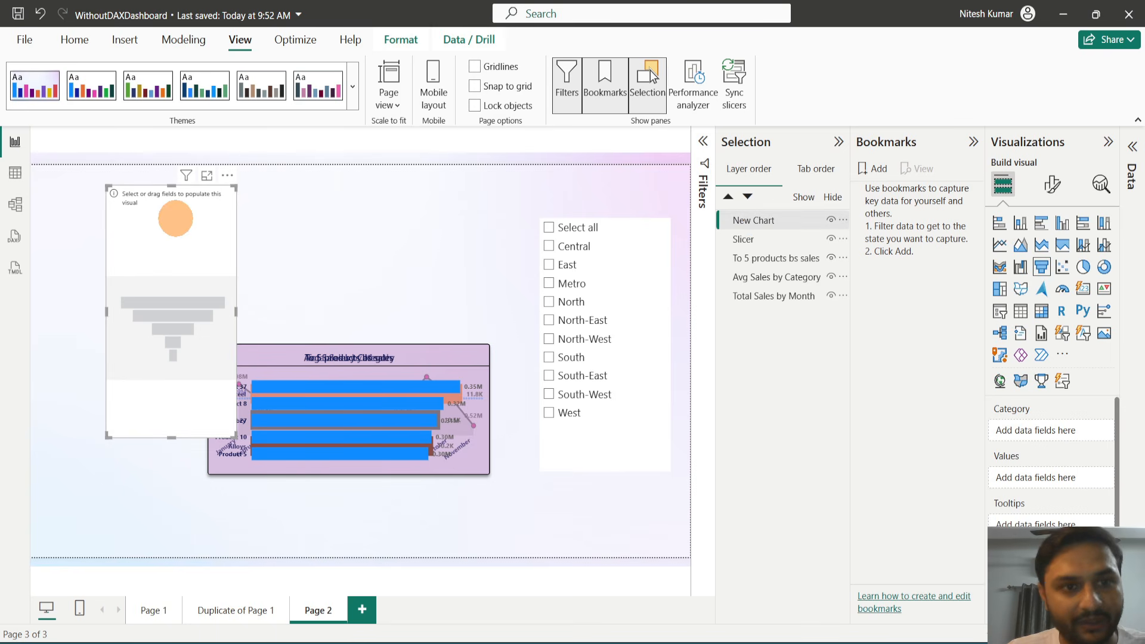
pyautogui.press('Delete')
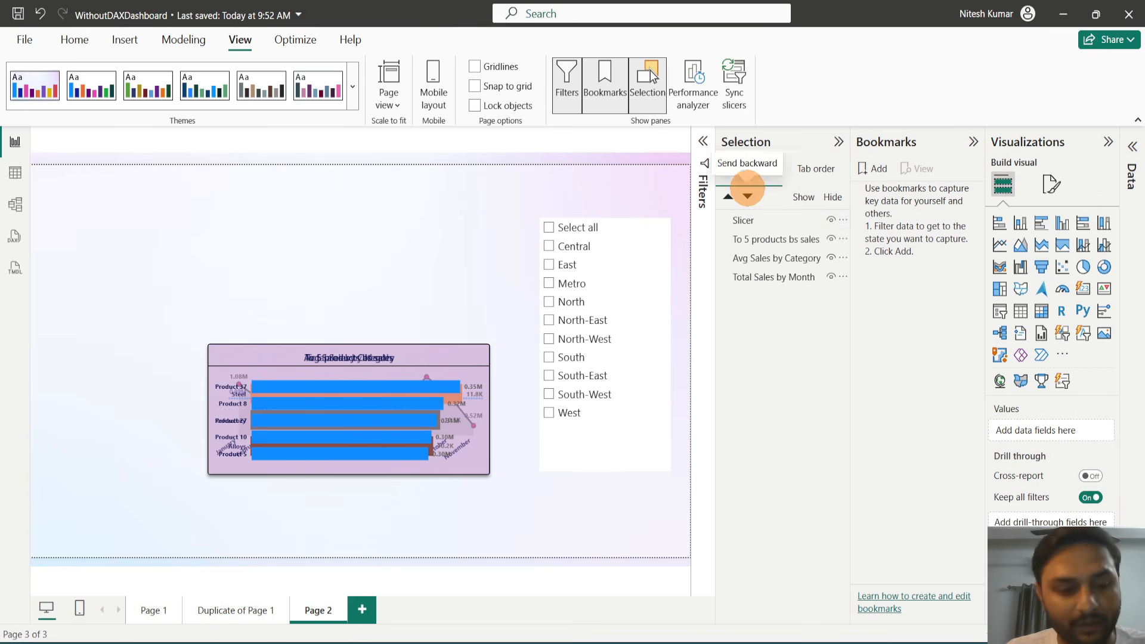
pyautogui.moveTo(721, 216)
pyautogui.mouseDown()
pyautogui.moveTo(833, 216)
pyautogui.moveTo(835, 289)
pyautogui.moveTo(742, 301)
pyautogui.moveTo(712, 223)
pyautogui.mouseUp()
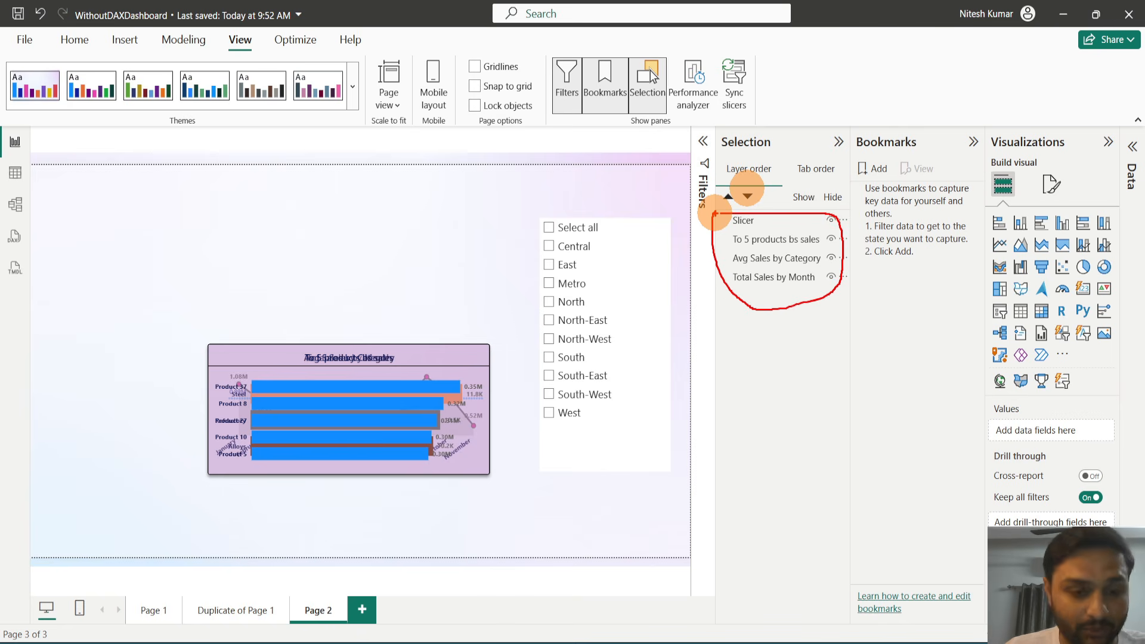
pyautogui.press('Escape')
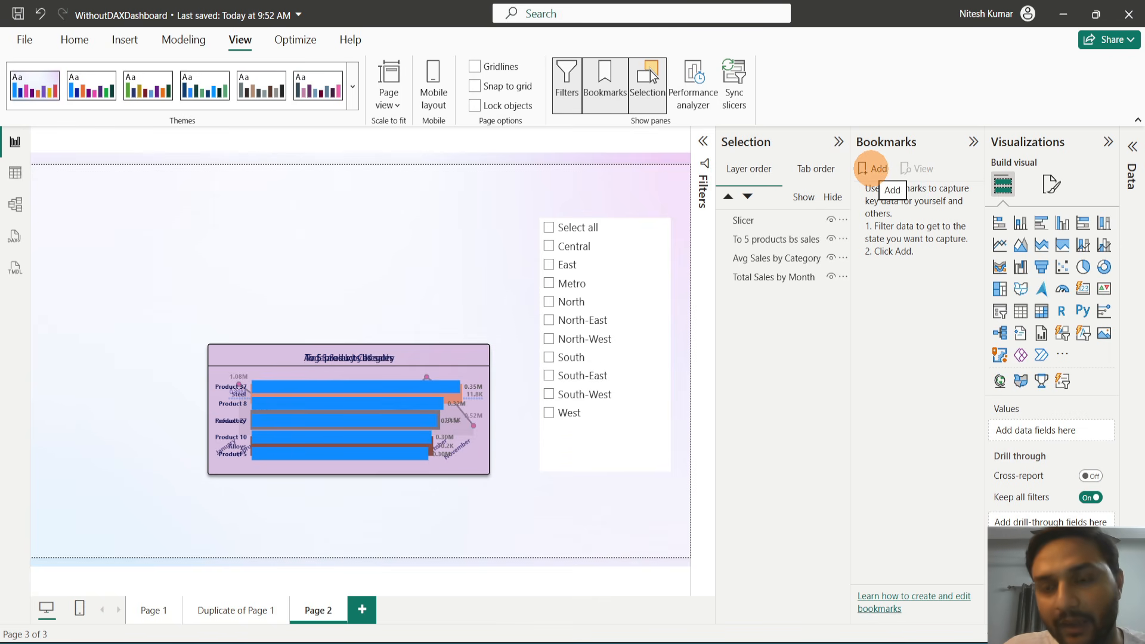
# Add a bookmark of the current page state and name it Top 5
pyautogui.click(872, 169)
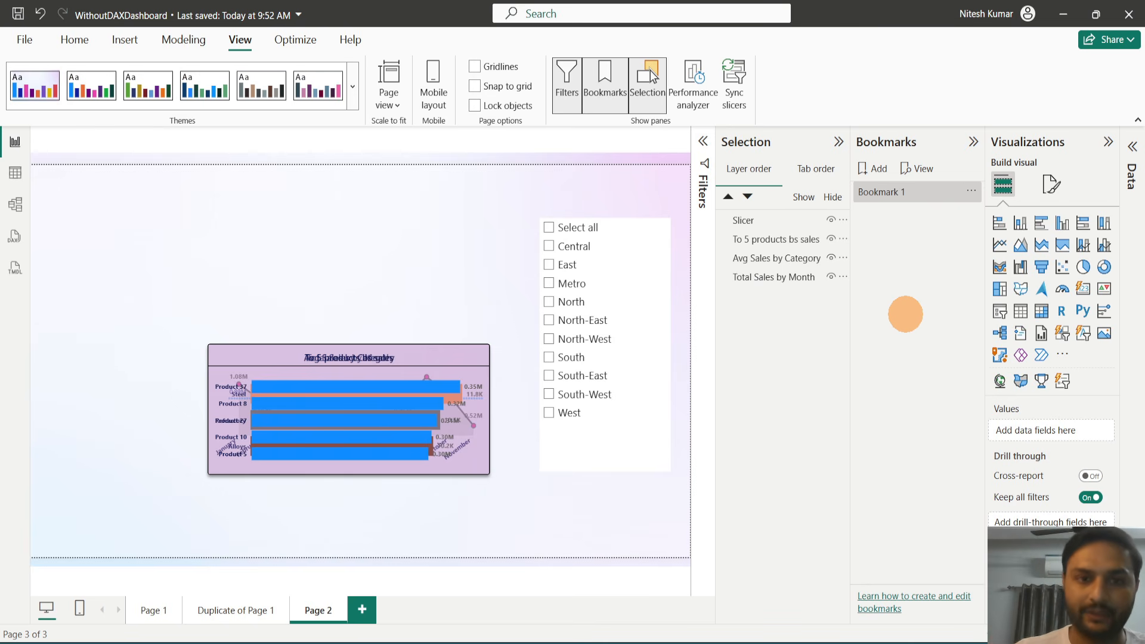
pyautogui.doubleClick(889, 191)
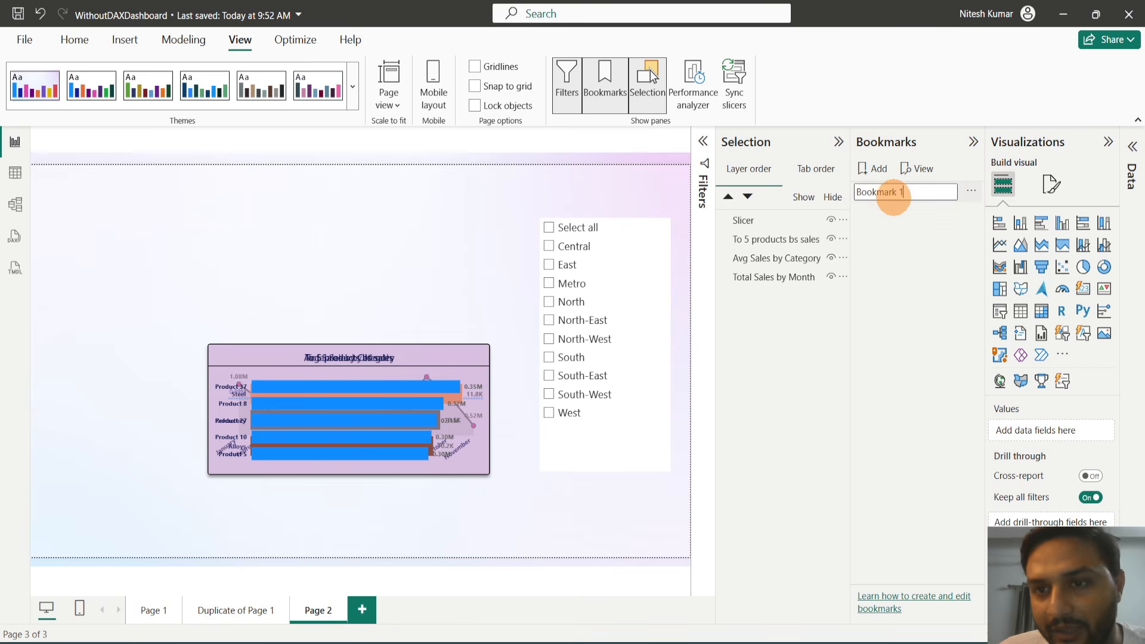
pyautogui.moveTo(908, 192); pyautogui.dragTo(841, 197)
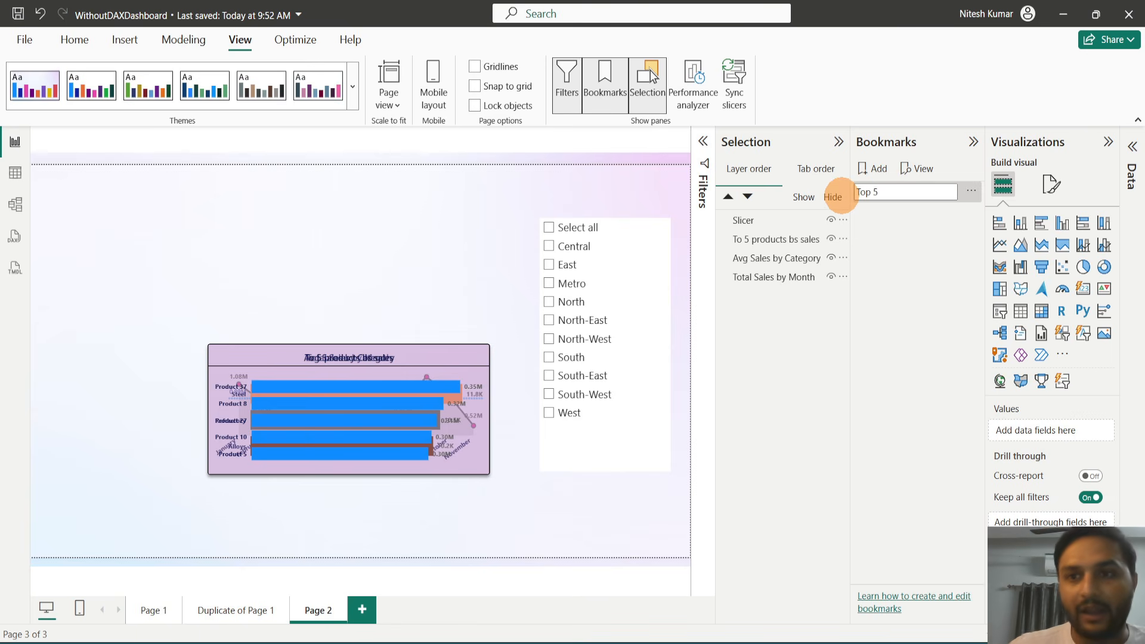
pyautogui.click(879, 448)
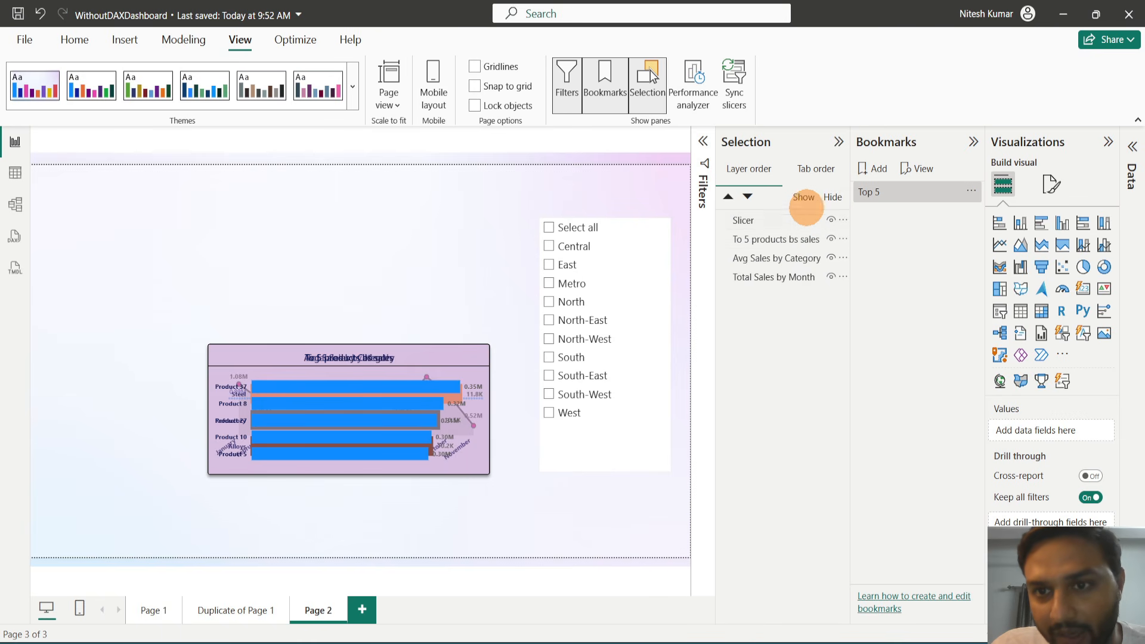
# Hide all visuals on Page 2 at once and show them all again
pyautogui.click(833, 197)
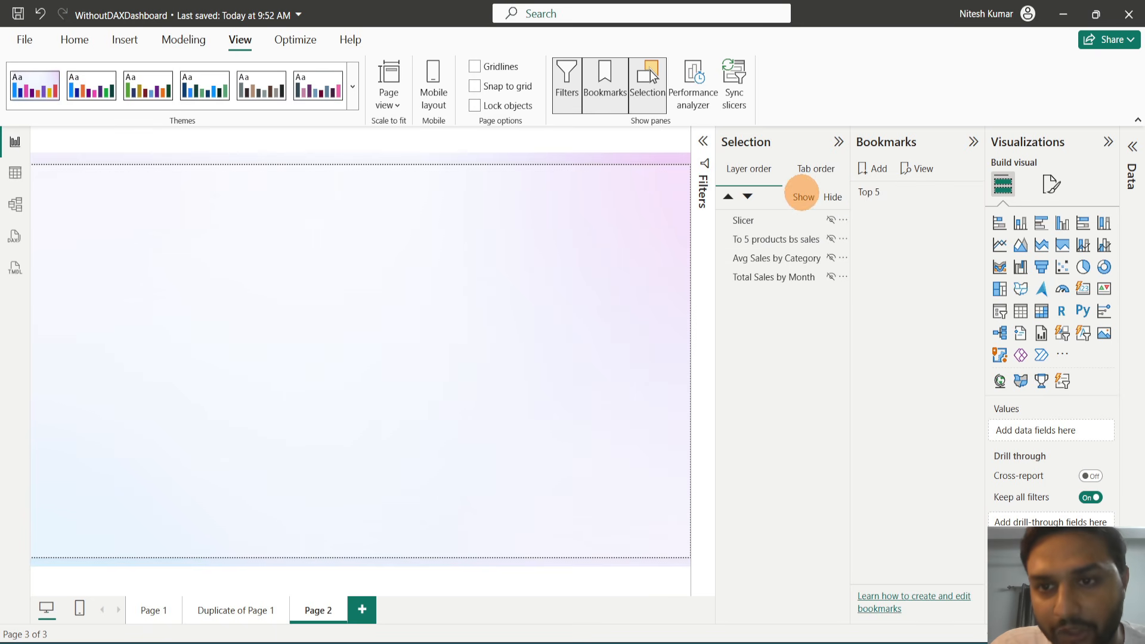
pyautogui.click(804, 197)
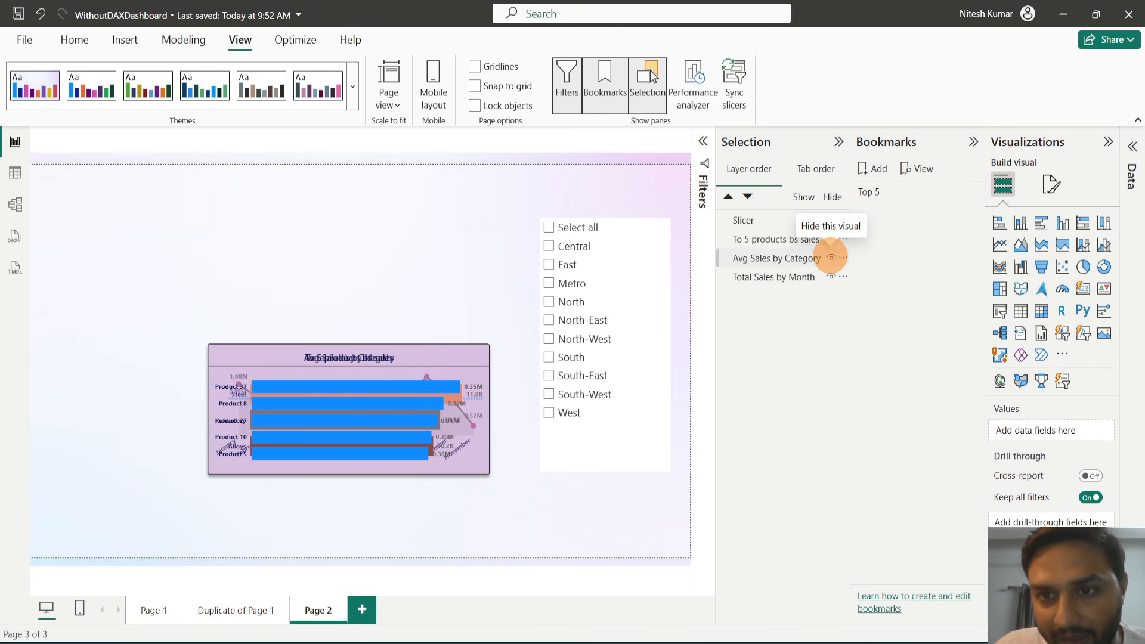
# Hide the Avg Sales by Category and Total Sales by Month visuals on Page 2
pyautogui.click(831, 258)
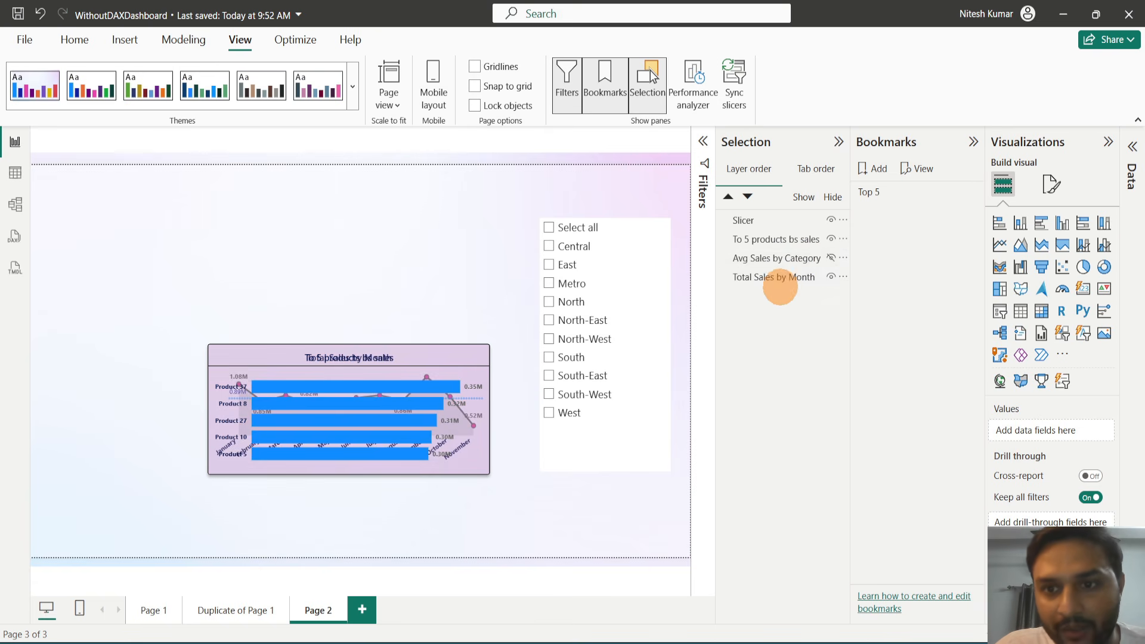
pyautogui.click(832, 276)
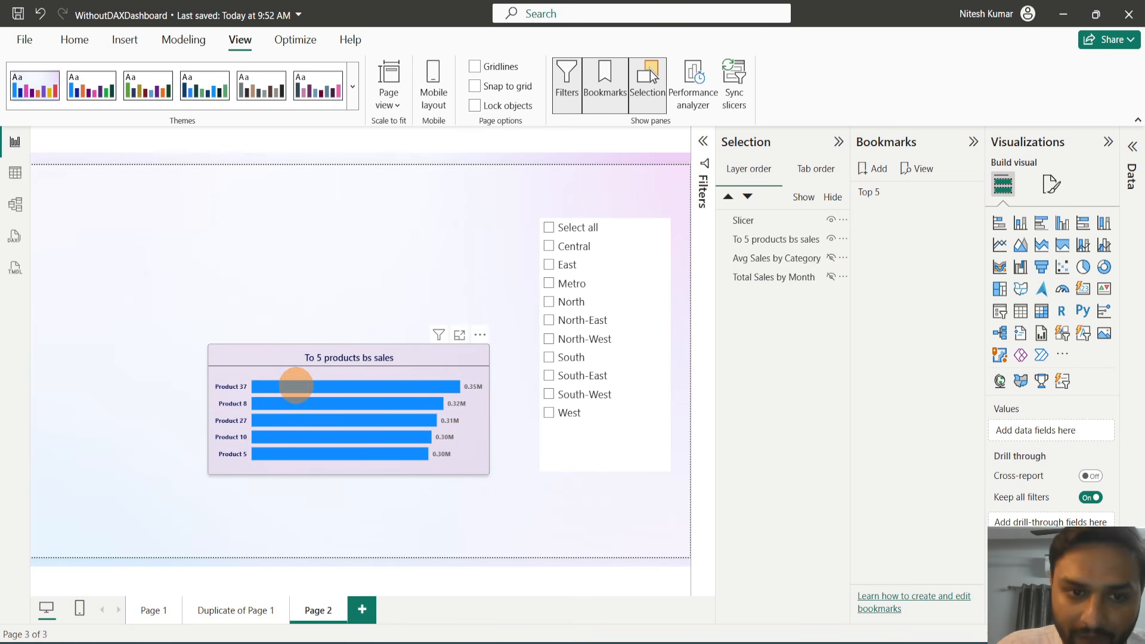
# Correct the title text of the remaining bar chart to Top 5 products by sales
pyautogui.moveTo(356, 371)
pyautogui.click(325, 357)
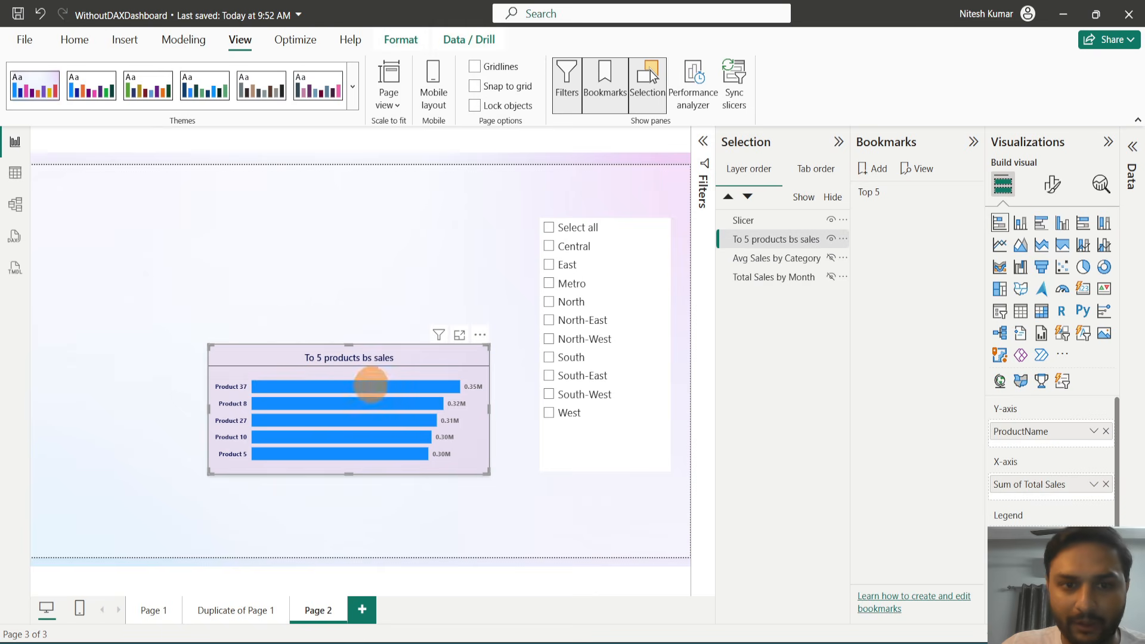
pyautogui.click(1050, 185)
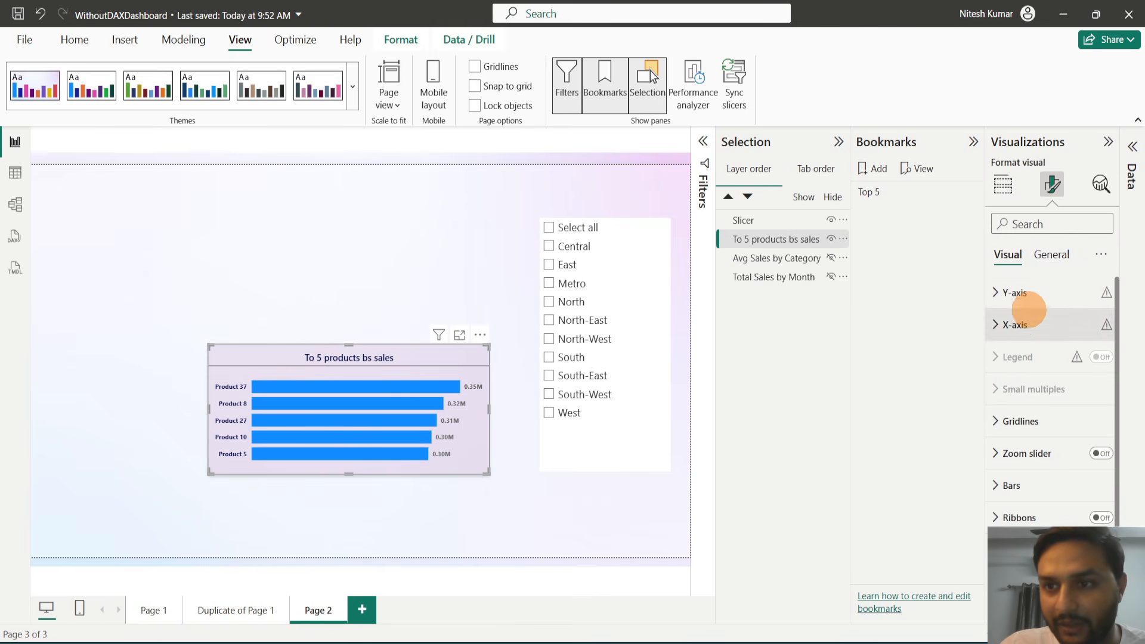
pyautogui.click(1052, 254)
pyautogui.click(1021, 325)
pyautogui.click(1011, 404)
pyautogui.write('p 5 products by sa')
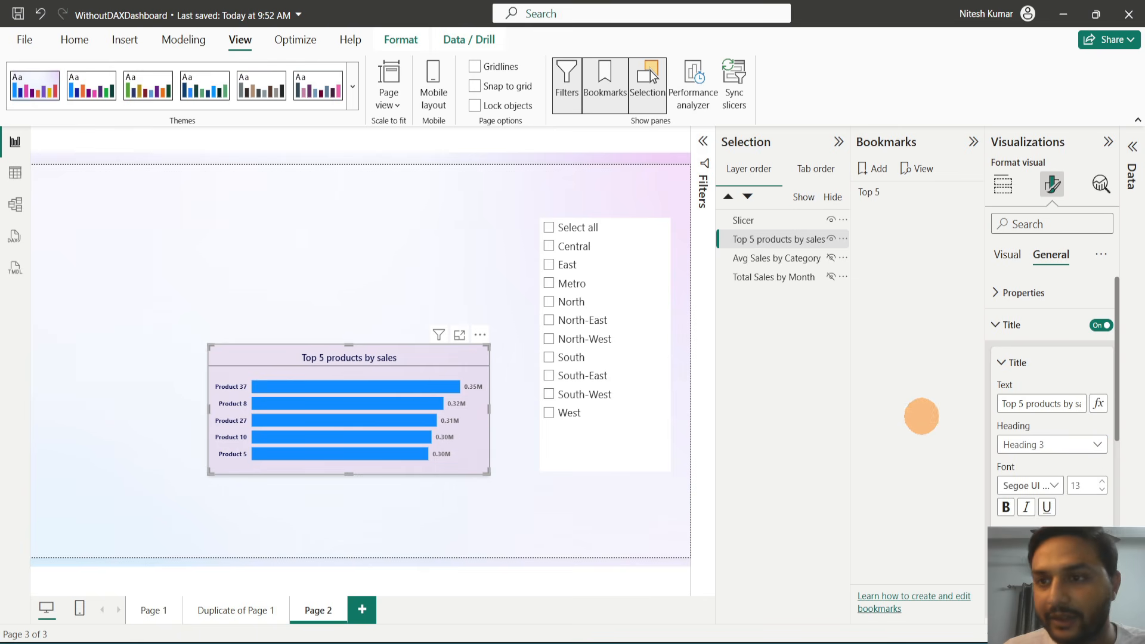
# Update the Top 5 bookmark with the current page state
pyautogui.click(1108, 141)
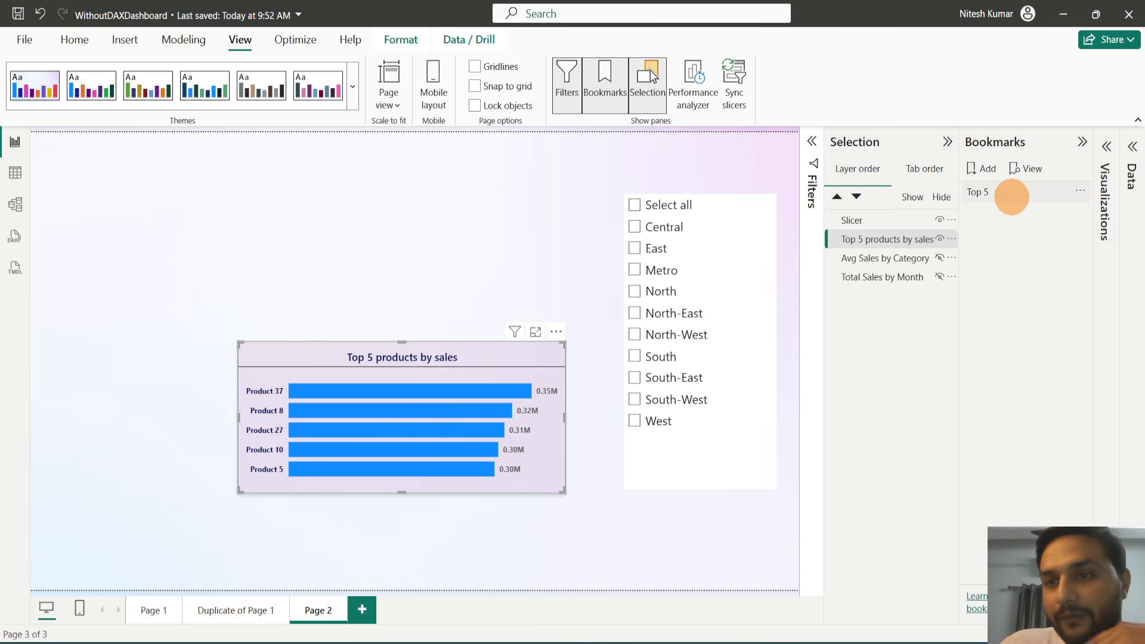
pyautogui.click(1081, 189)
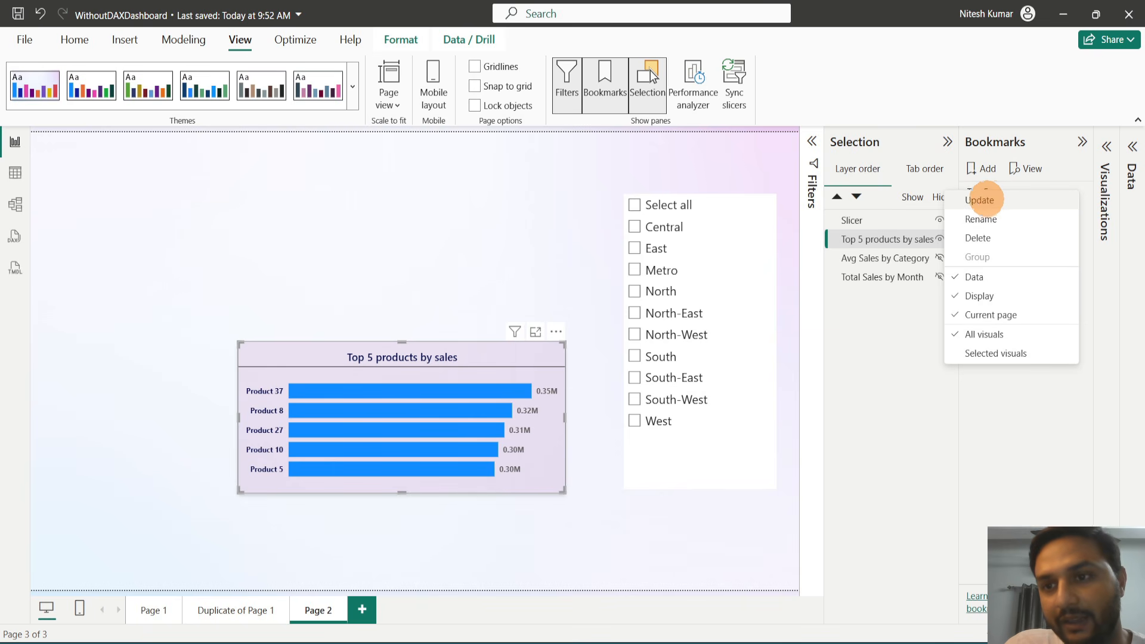
pyautogui.click(981, 201)
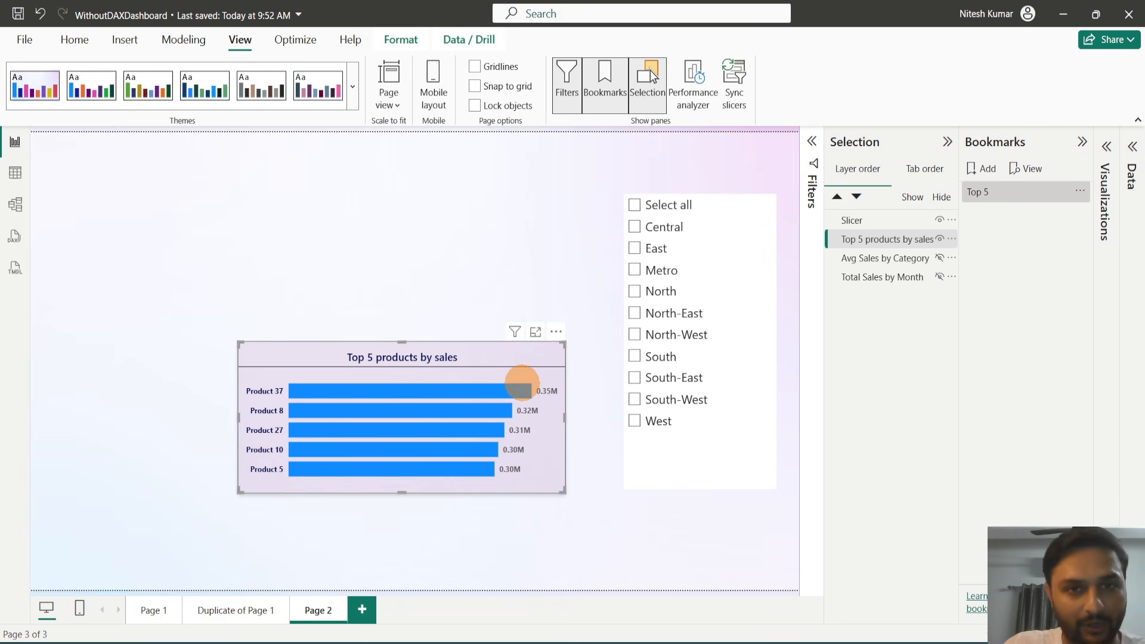
pyautogui.moveTo(530, 381)
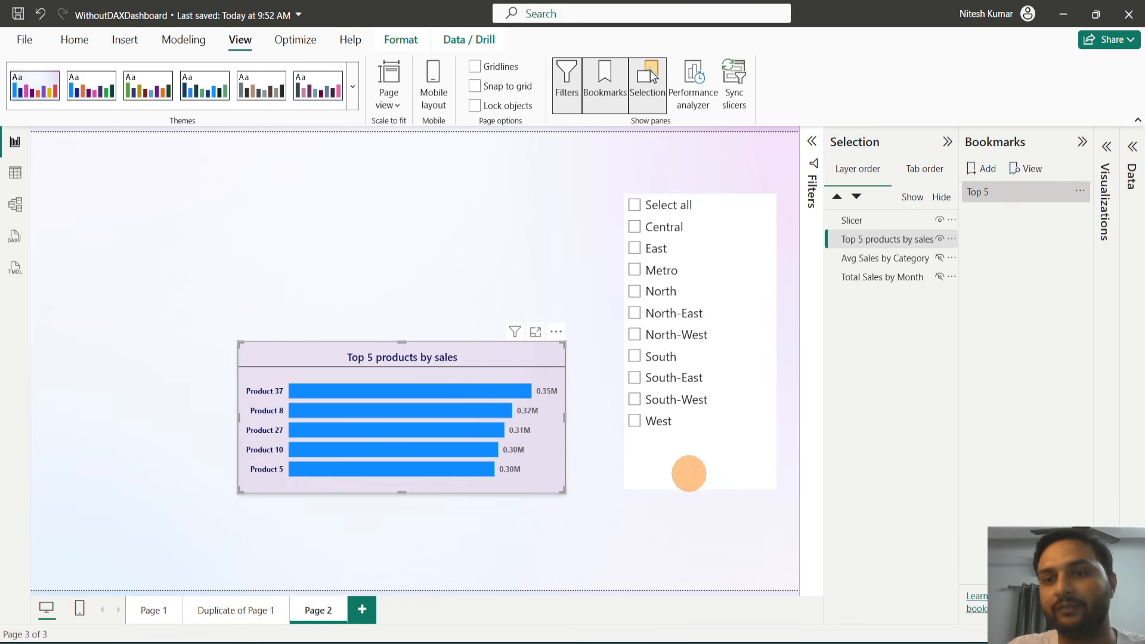
# Add a second bookmark and name it Avg Sales
pyautogui.click(987, 168)
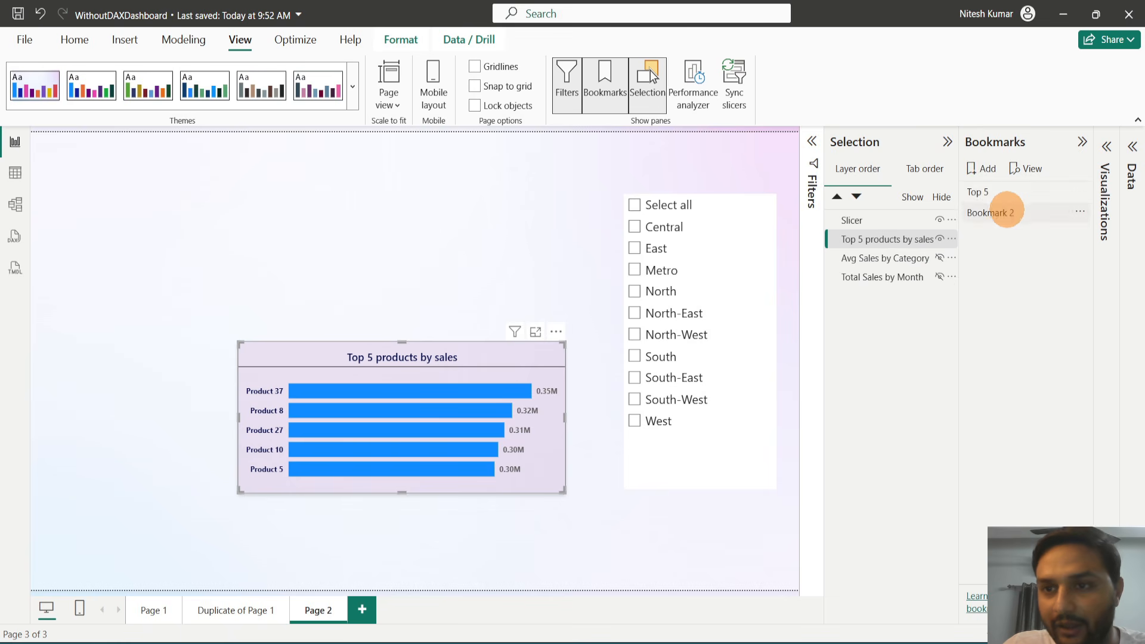
pyautogui.doubleClick(1029, 212)
pyautogui.moveTo(1032, 211); pyautogui.dragTo(946, 209)
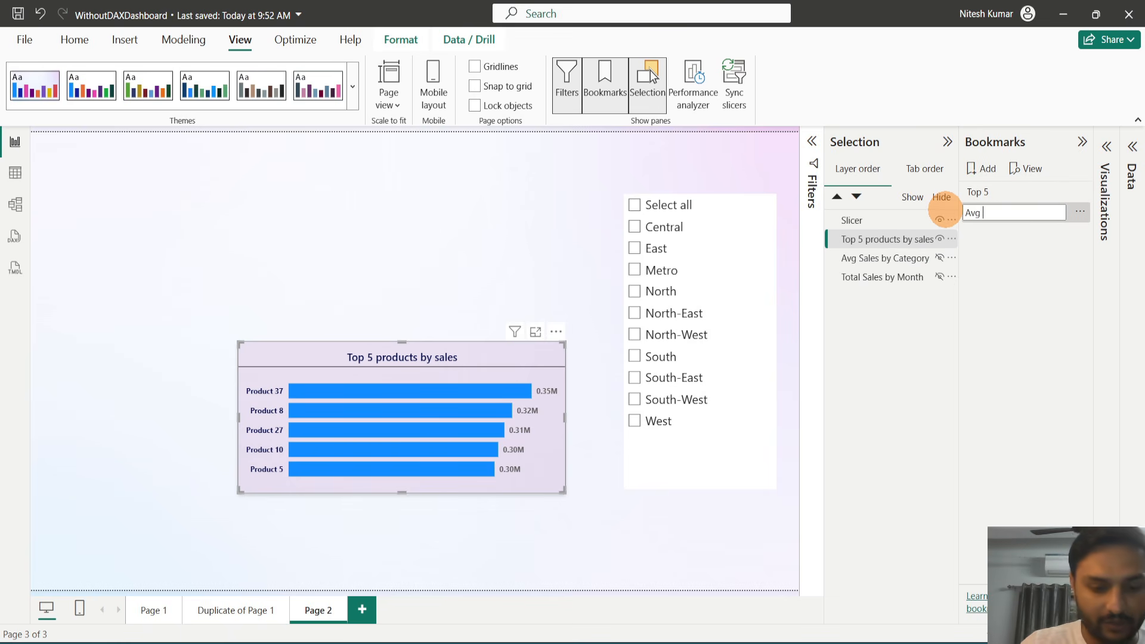
pyautogui.write('Avg Sales')
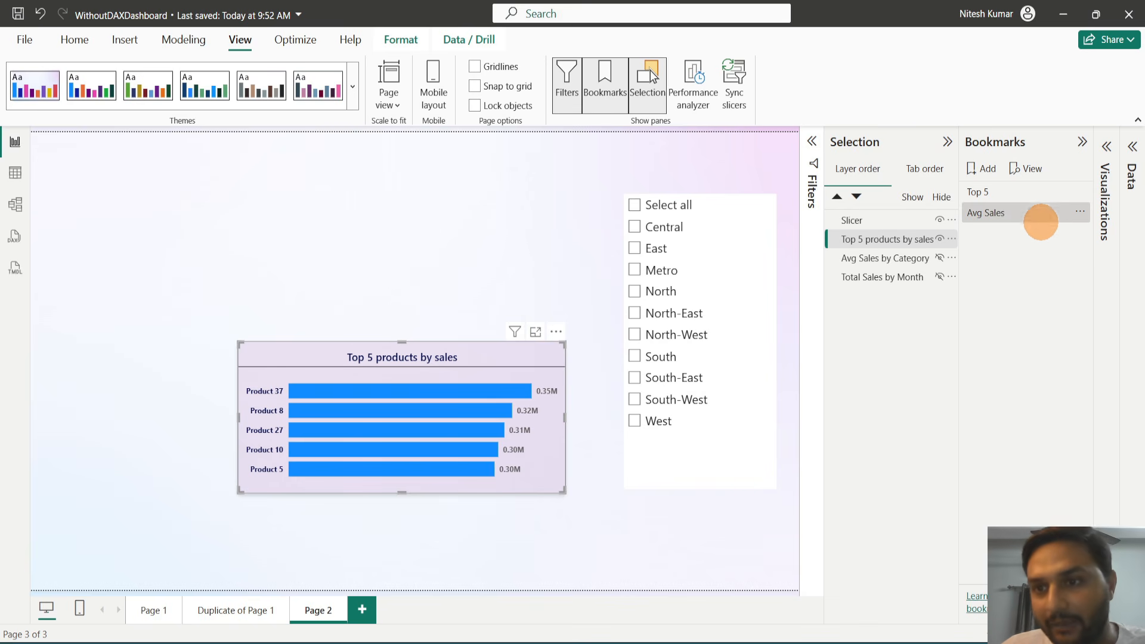
pyautogui.press('Return')
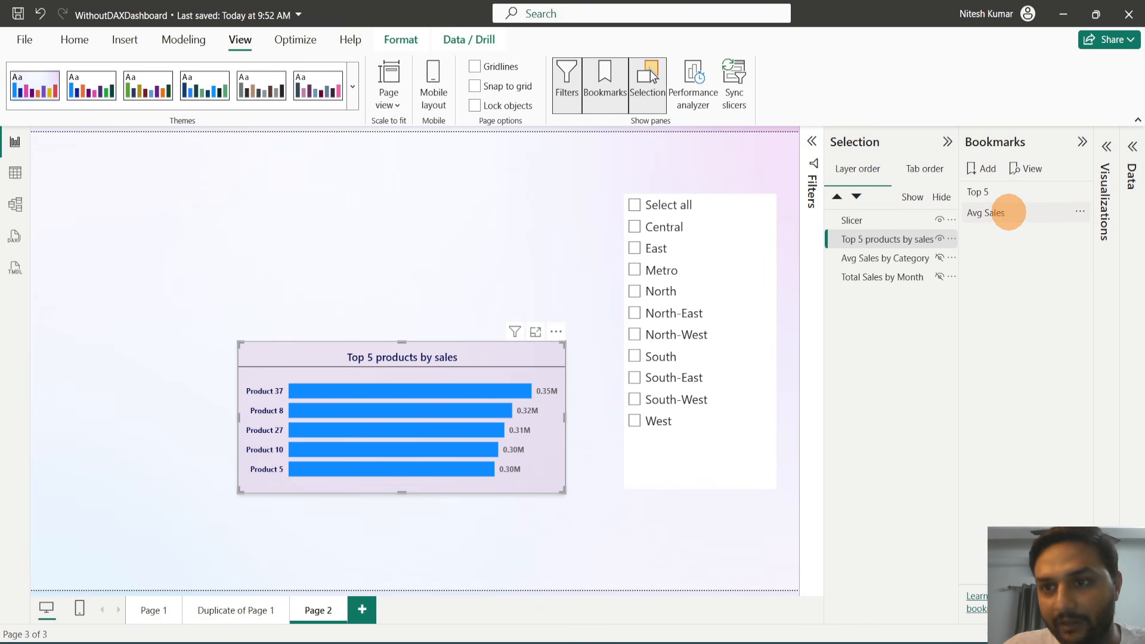
# Make Avg Sales by Category the only chart shown beside the slicer and update the Avg Sales bookmark with that state
pyautogui.click(1008, 212)
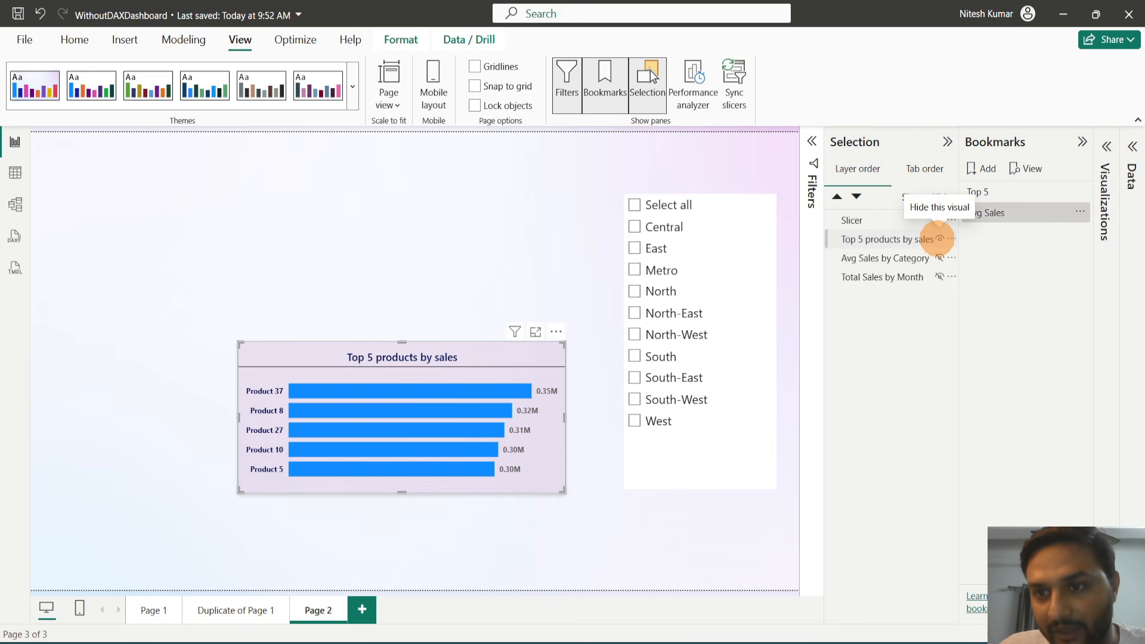
pyautogui.click(939, 239)
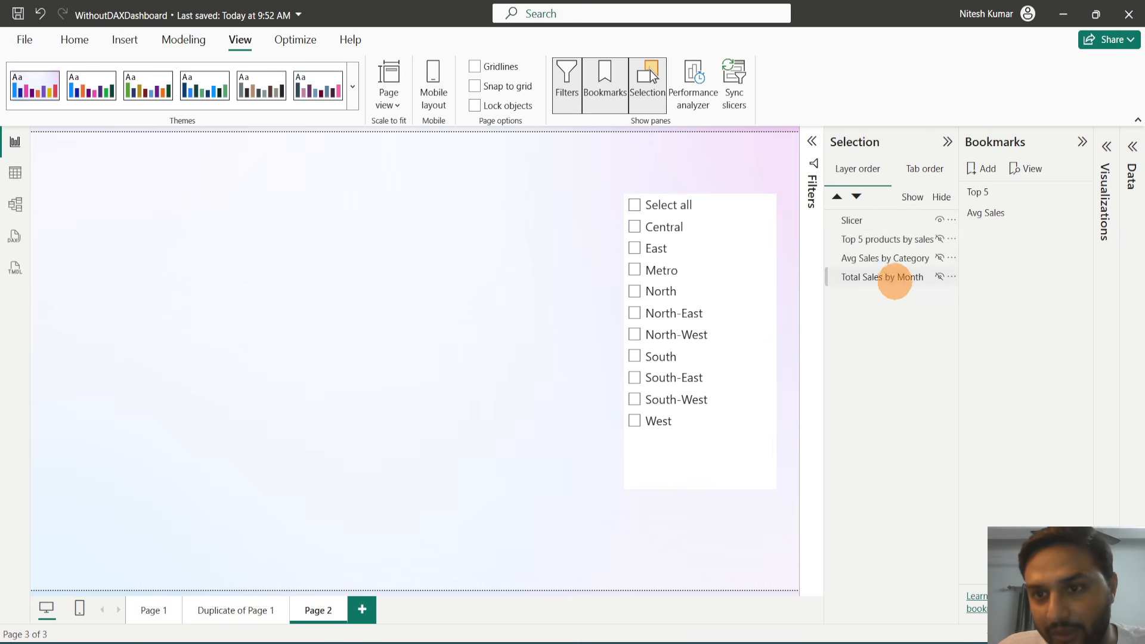
pyautogui.click(940, 277)
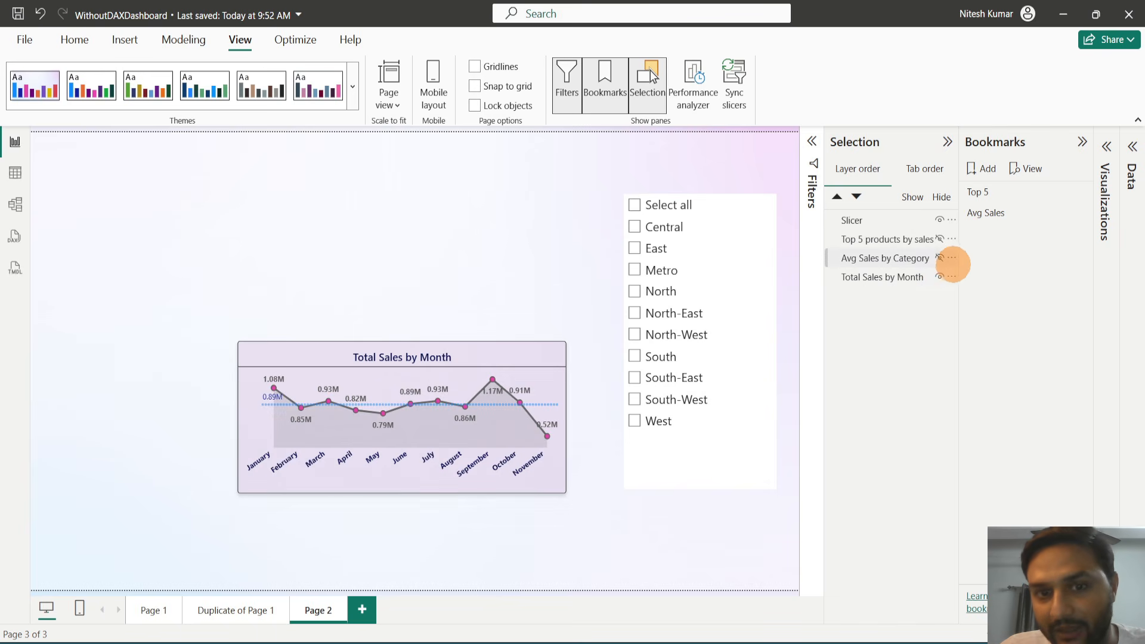
pyautogui.click(941, 258)
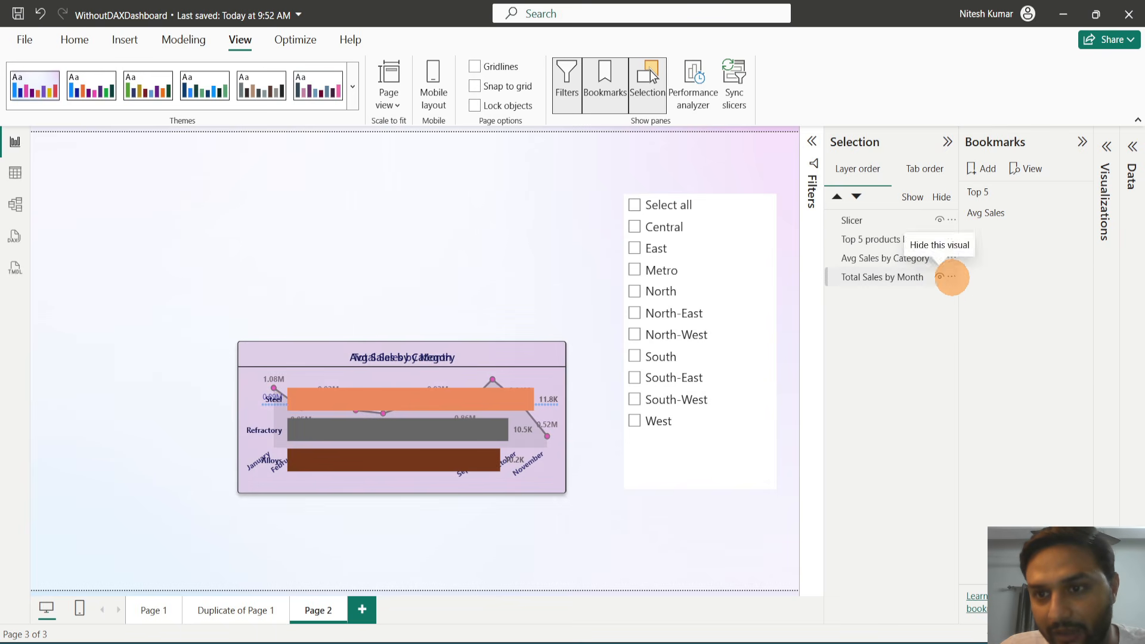
pyautogui.click(939, 277)
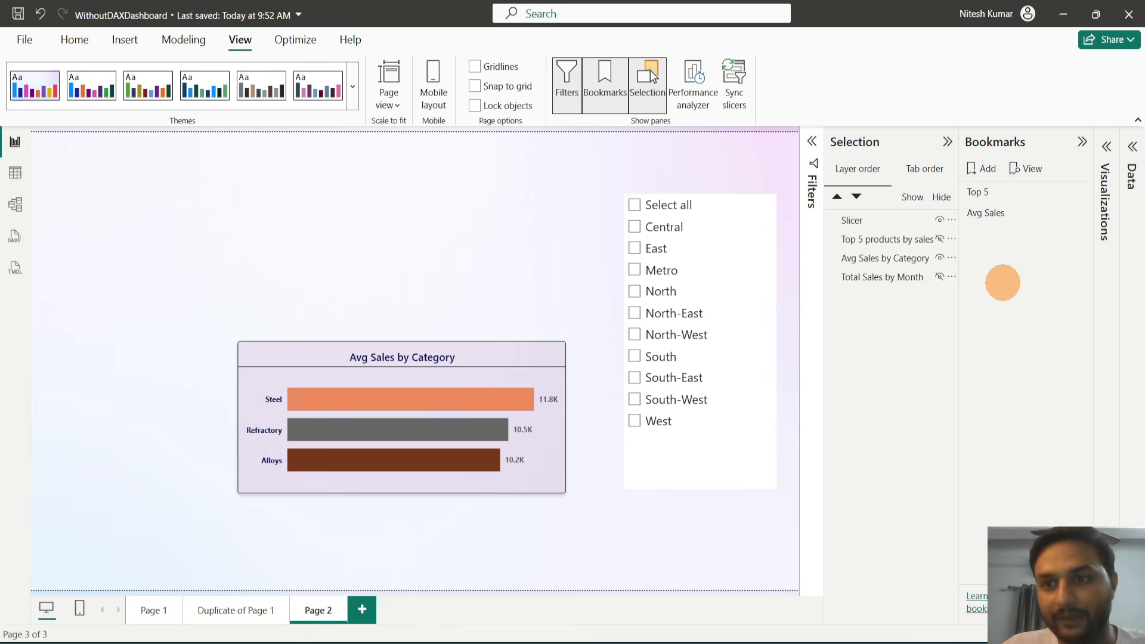
pyautogui.moveTo(842, 245)
pyautogui.mouseDown()
pyautogui.moveTo(950, 249)
pyautogui.moveTo(931, 270)
pyautogui.moveTo(841, 268)
pyautogui.moveTo(831, 257)
pyautogui.mouseUp()
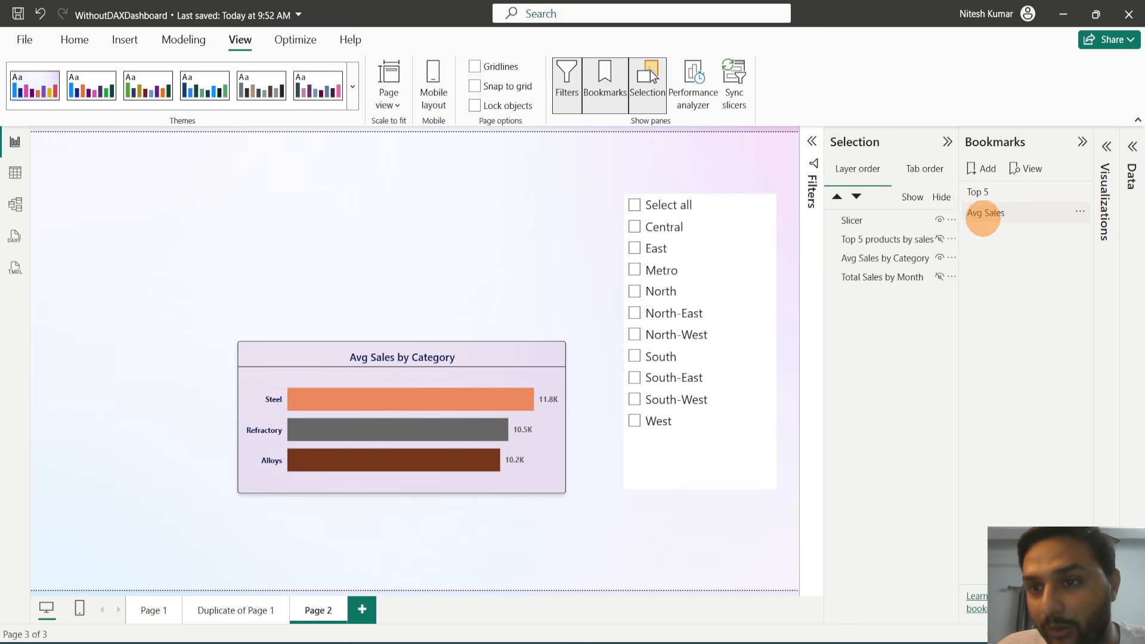
pyautogui.click(1080, 211)
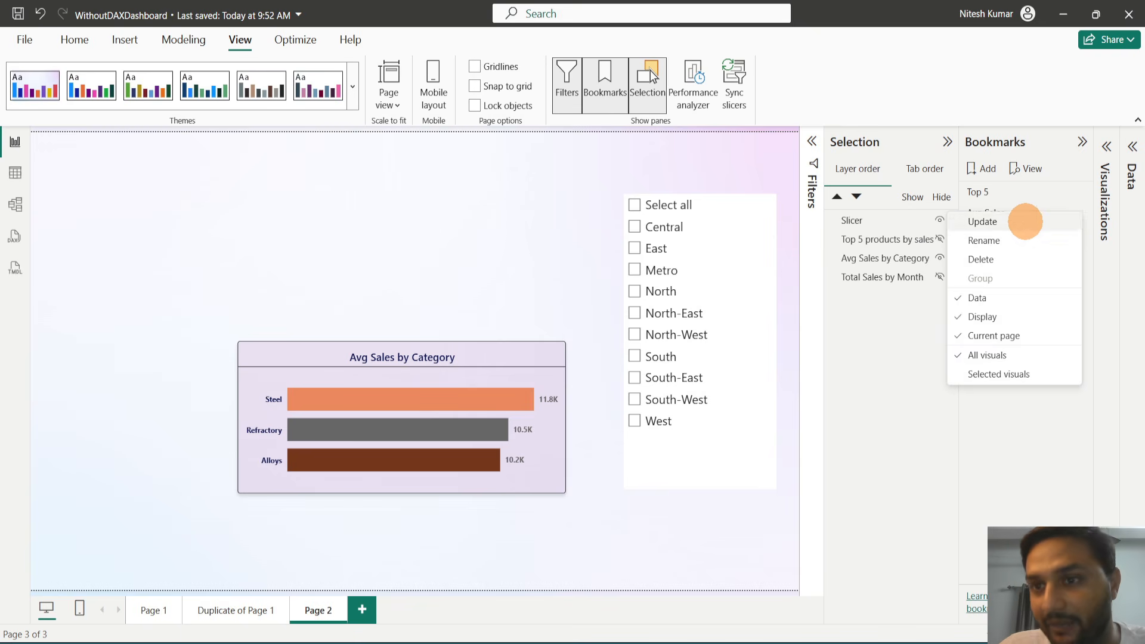
pyautogui.click(1023, 221)
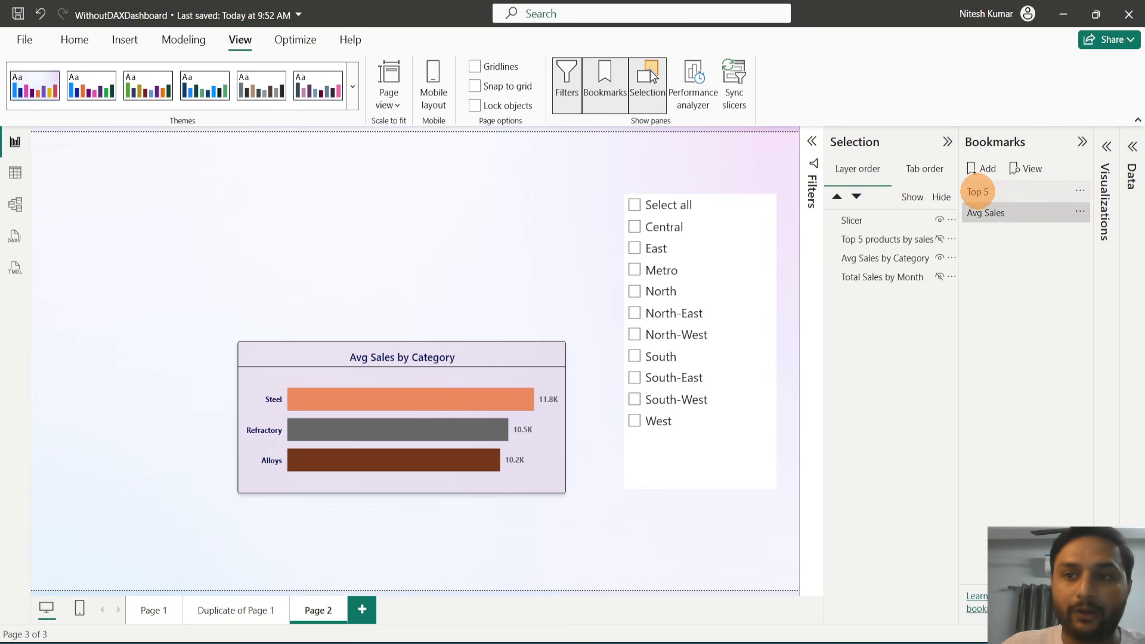
# Apply the Top 5 bookmark and the Avg Sales bookmark in turn to check that the charts switch
pyautogui.click(978, 191)
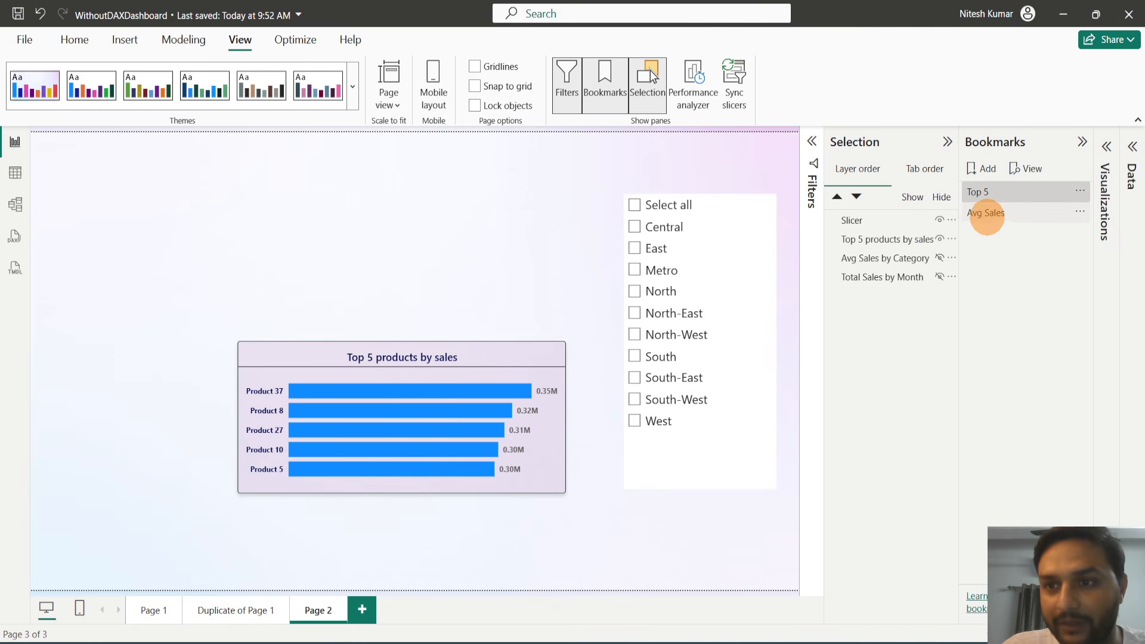
pyautogui.click(985, 213)
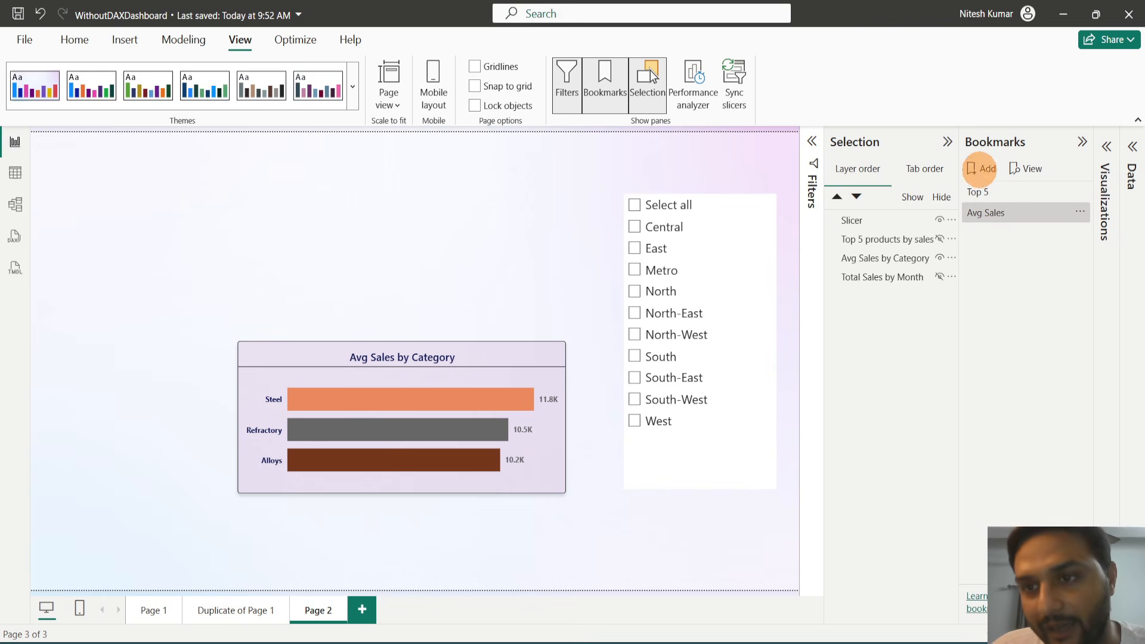
# Add a third bookmark and name it Monthly Sales
pyautogui.click(980, 169)
pyautogui.doubleClick(1008, 233)
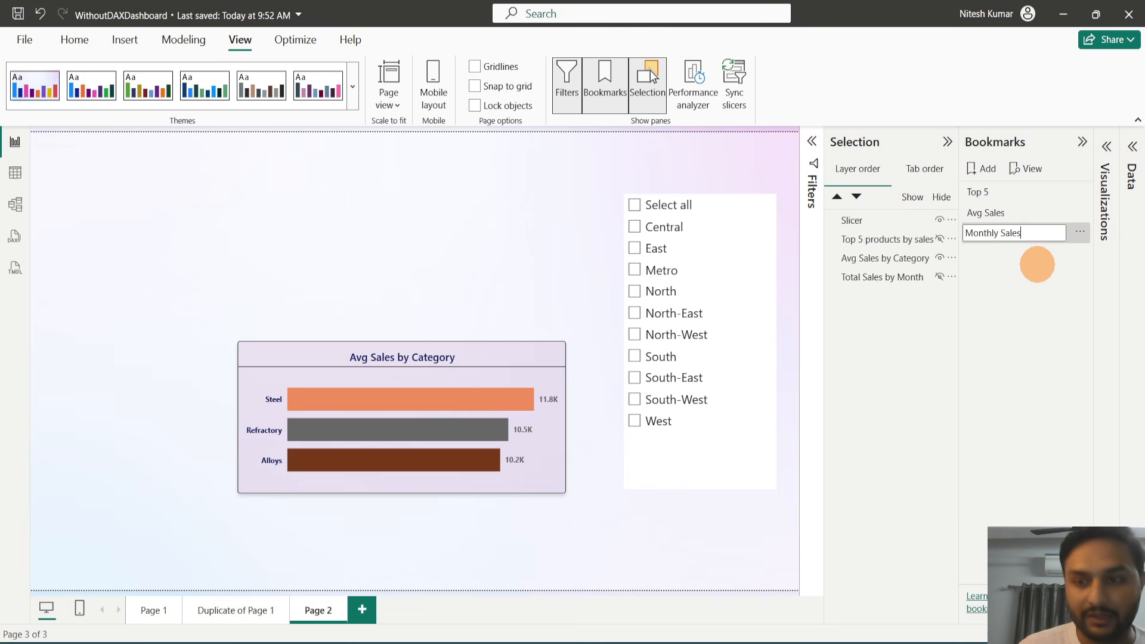
pyautogui.click(1008, 420)
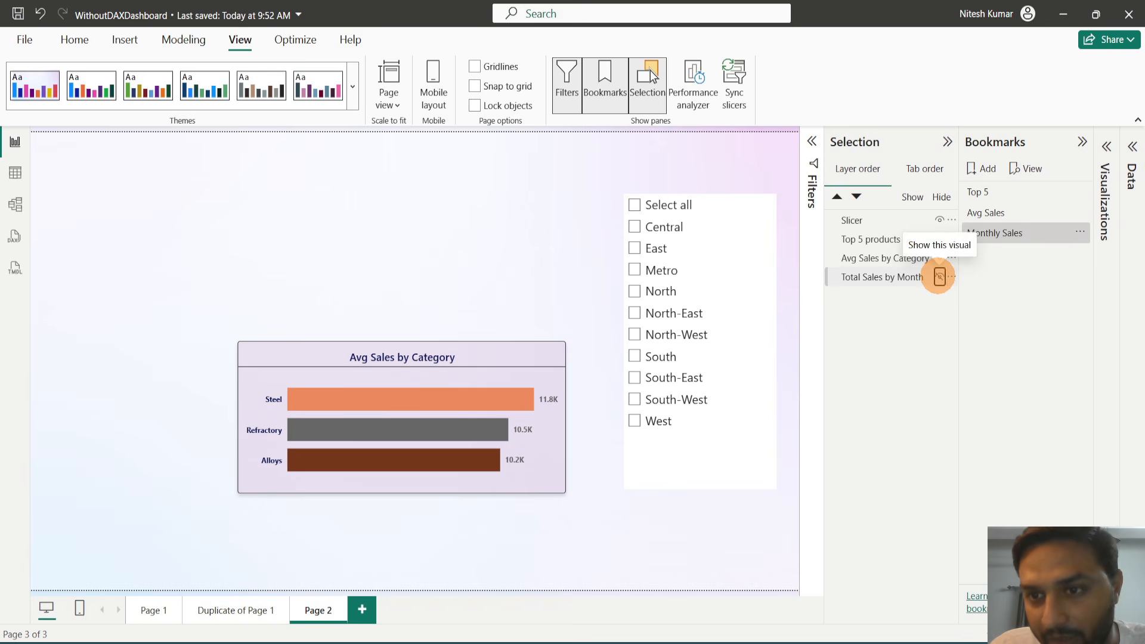
# Show Total Sales by Month, hide Avg Sales by Category, and update the Monthly Sales bookmark with that state
pyautogui.click(940, 276)
pyautogui.click(940, 258)
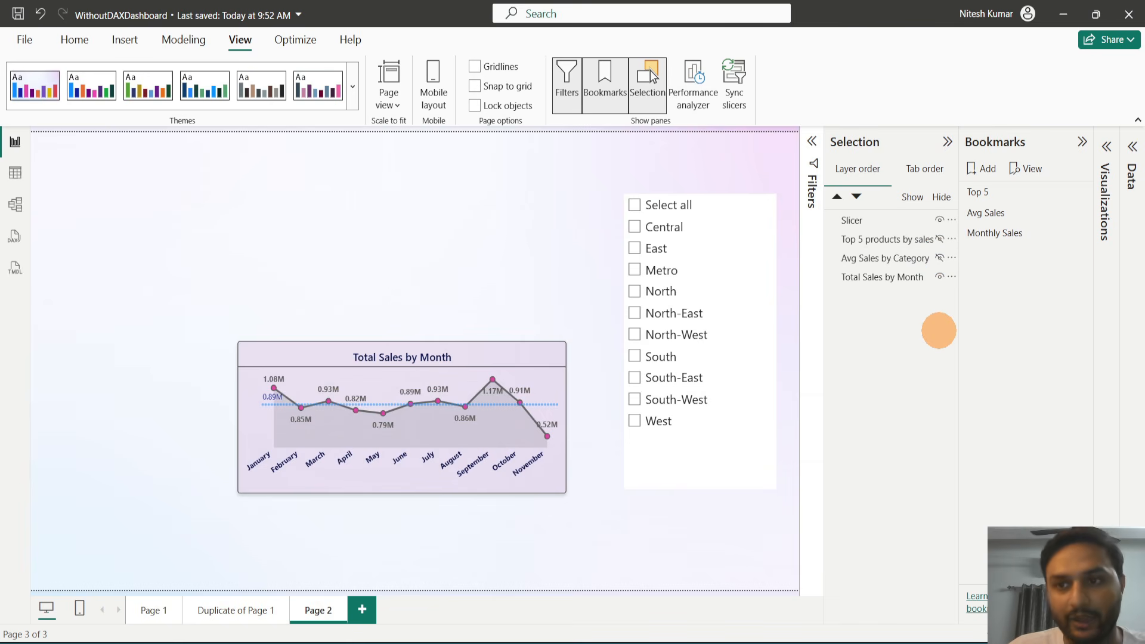
pyautogui.click(1081, 231)
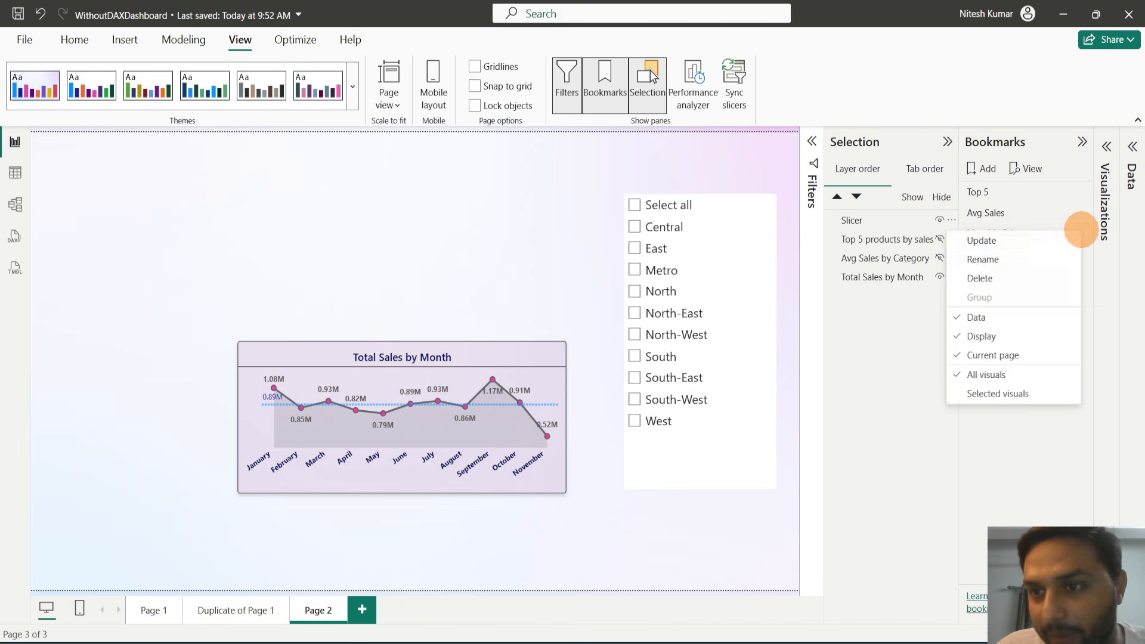
pyautogui.click(1048, 238)
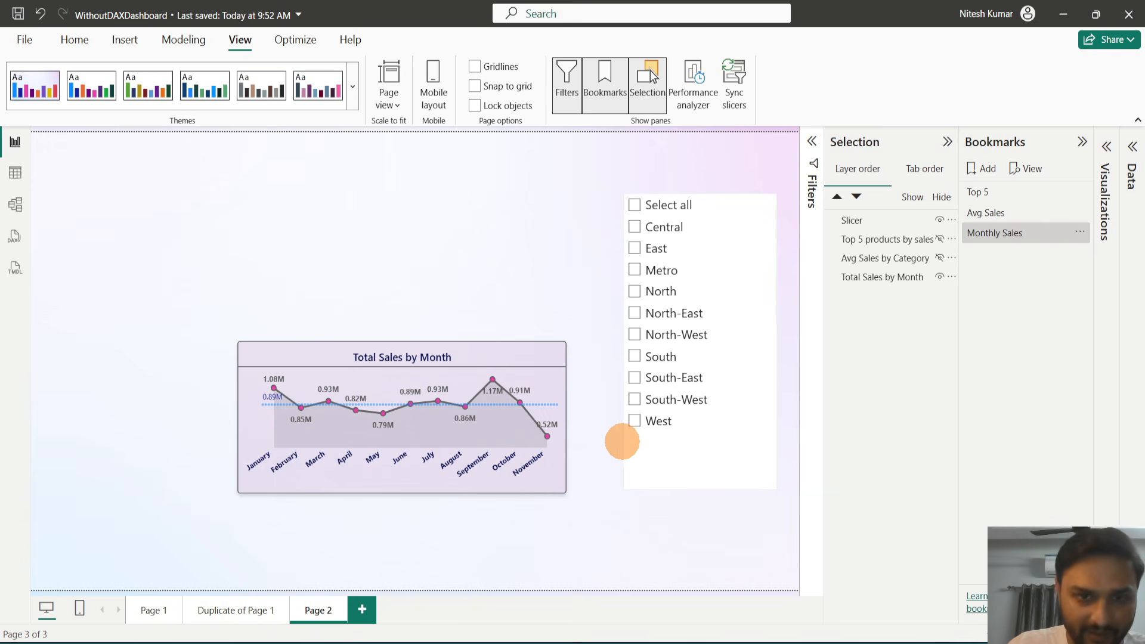
# Apply the Top 5, Avg Sales and Monthly Sales bookmarks one after another to test the chart switching
pyautogui.click(977, 192)
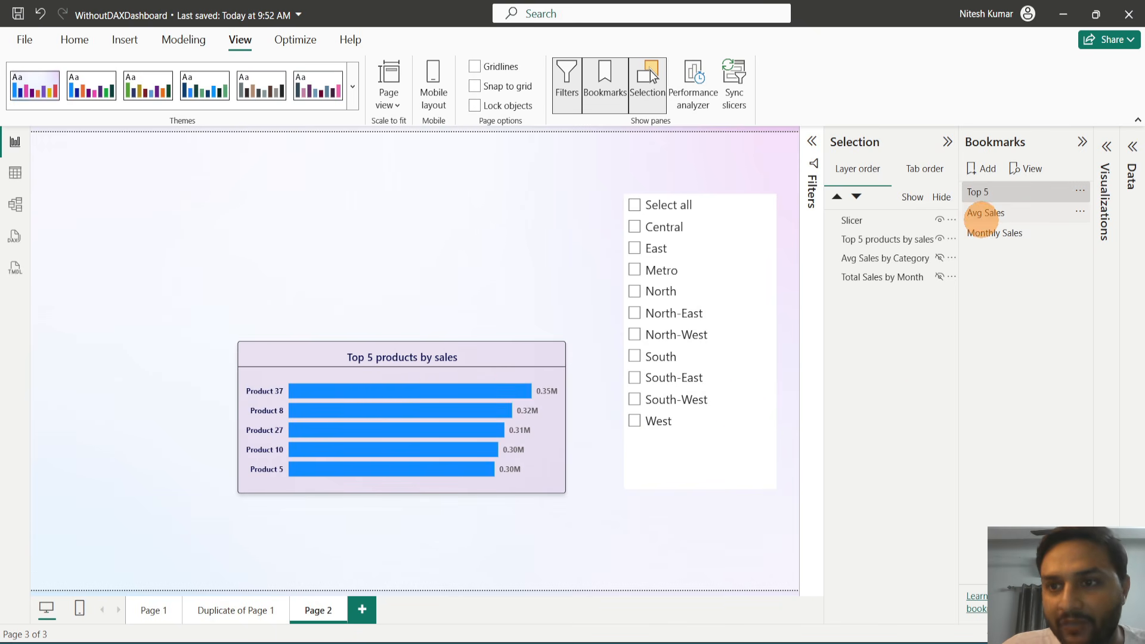
pyautogui.click(986, 213)
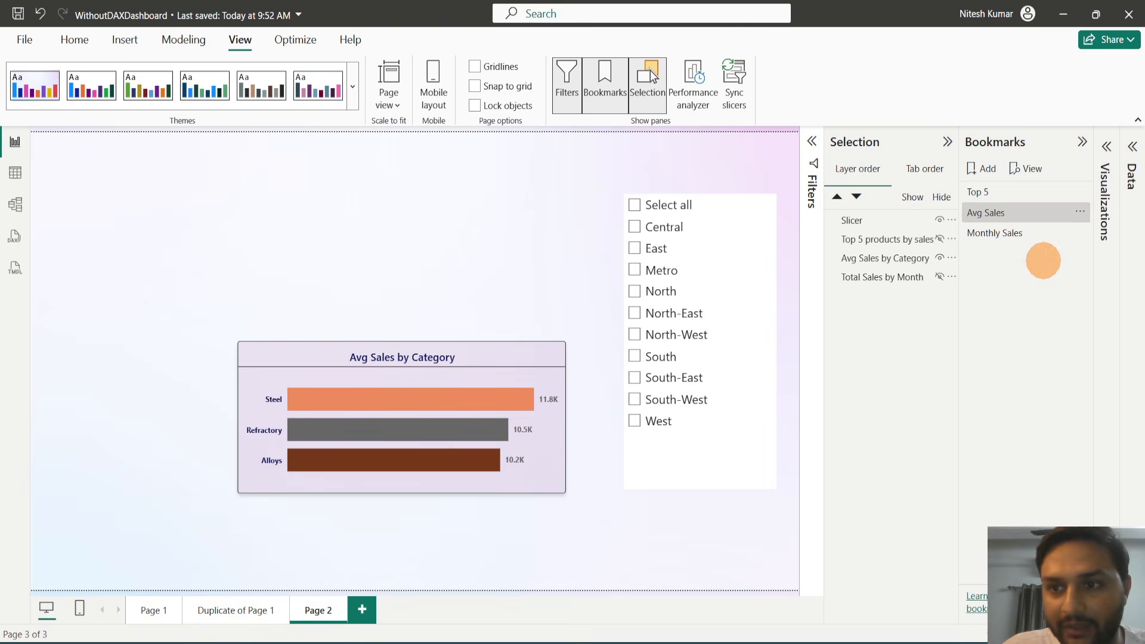
pyautogui.click(995, 233)
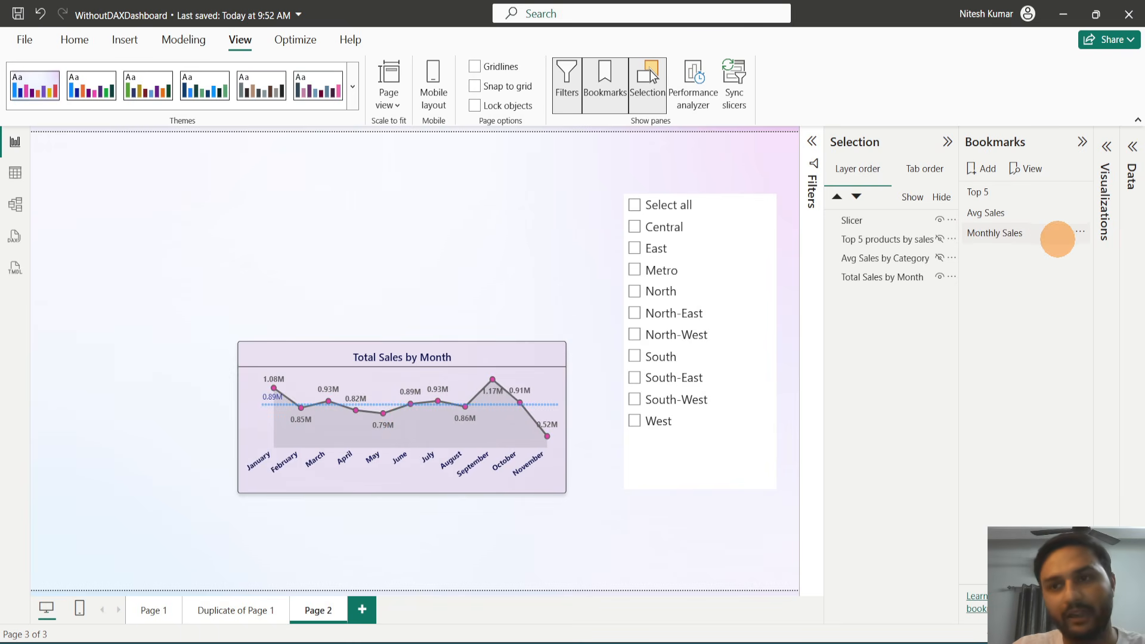
pyautogui.click(1057, 238)
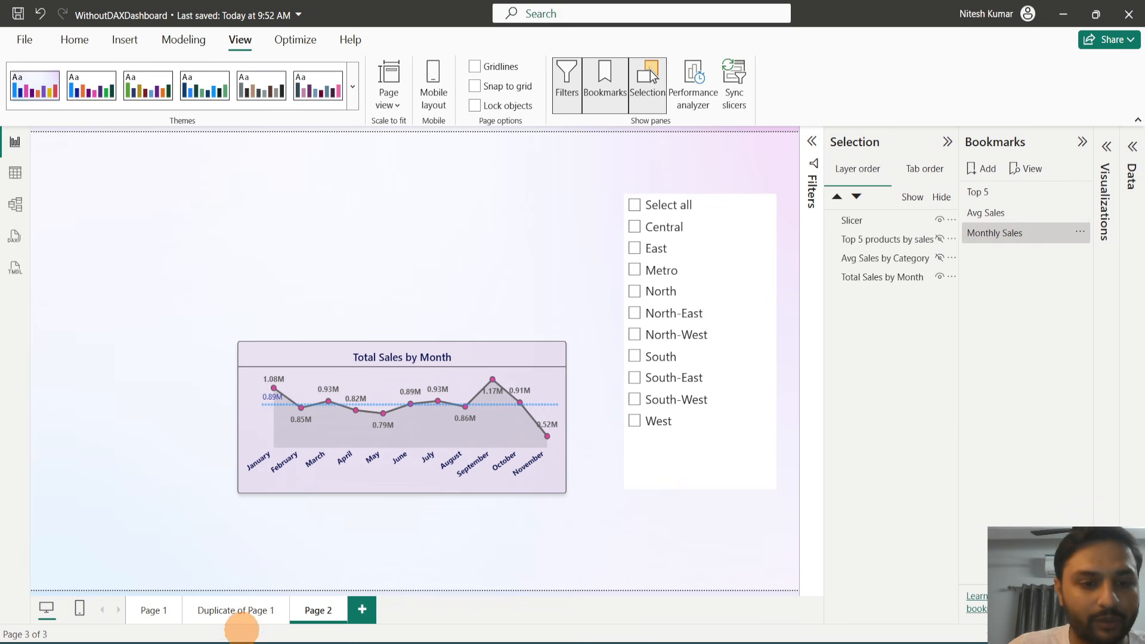
# View the finished button layout on Duplicate of Page 1, and return to Page 2 with the Top 5 bookmark applied
pyautogui.click(241, 618)
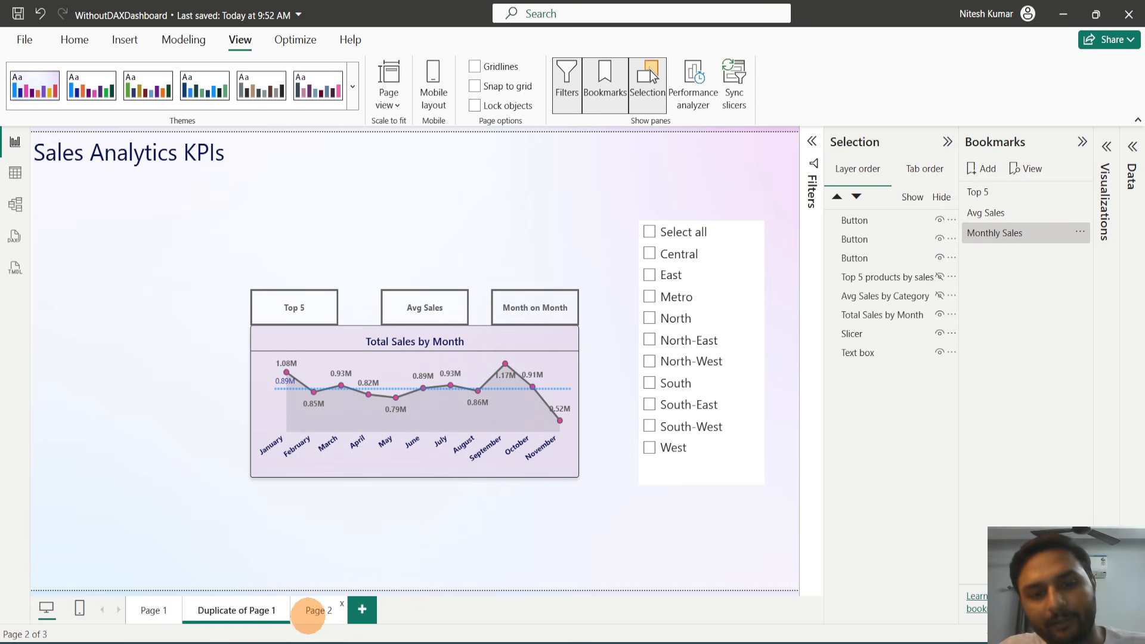
pyautogui.click(317, 611)
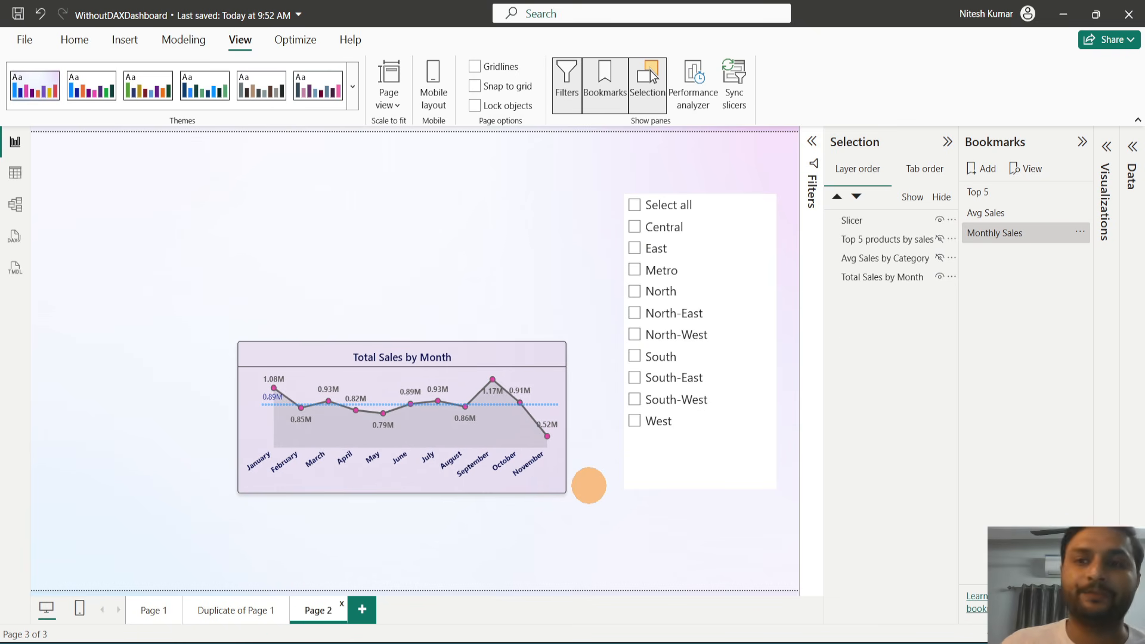
pyautogui.click(985, 193)
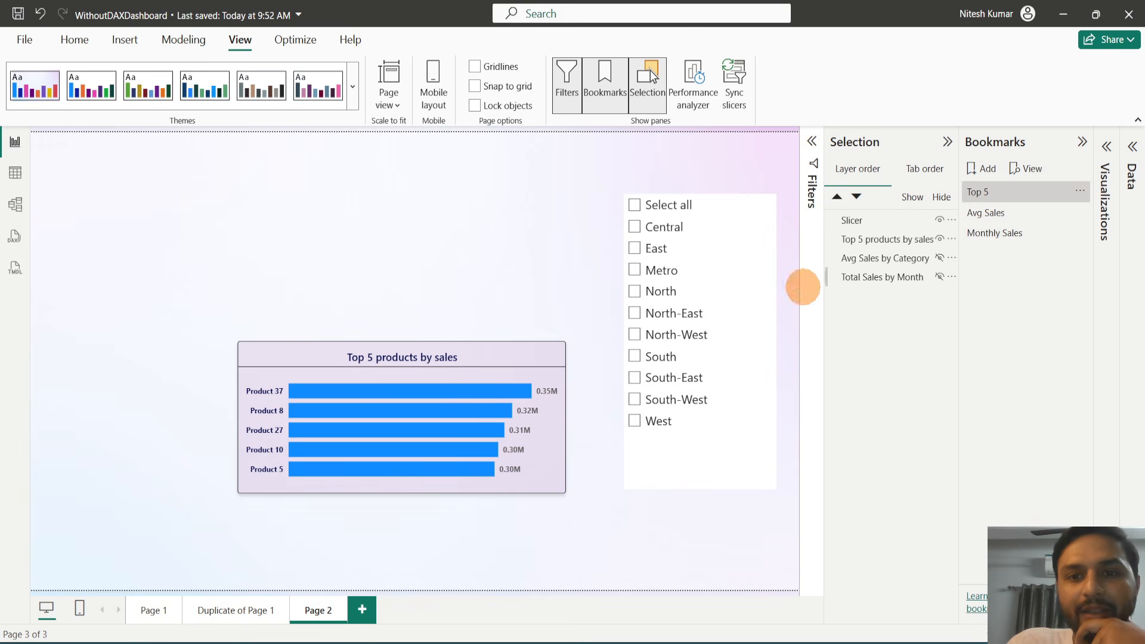
# Filter the region slicer to East and update the Top 5 bookmark with that selection
pyautogui.click(634, 249)
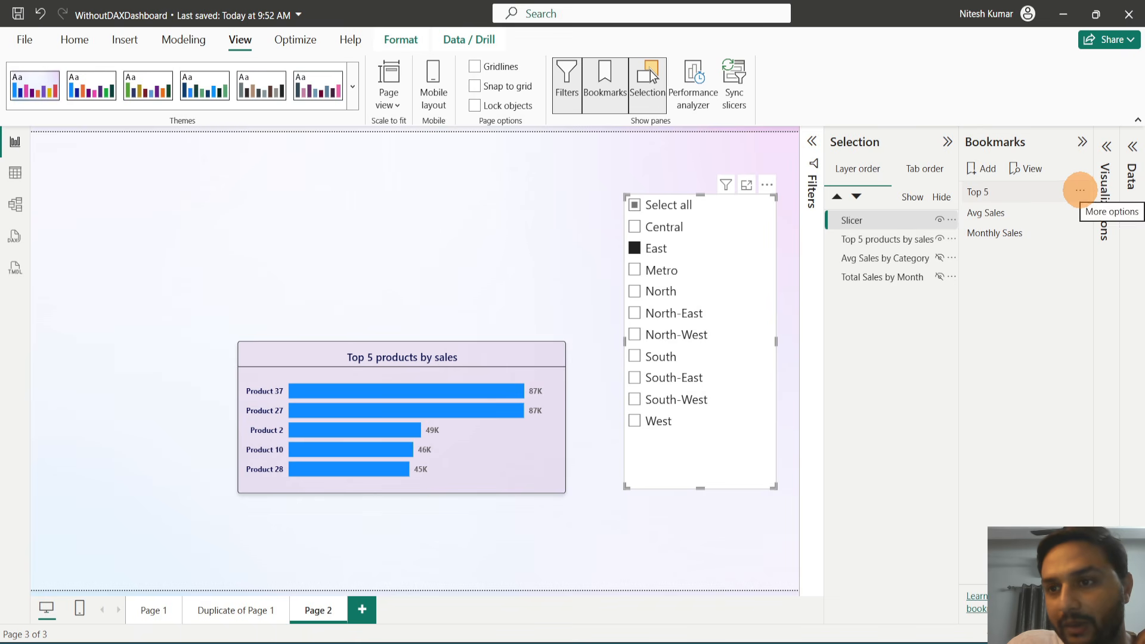
pyautogui.click(1080, 190)
pyautogui.click(980, 200)
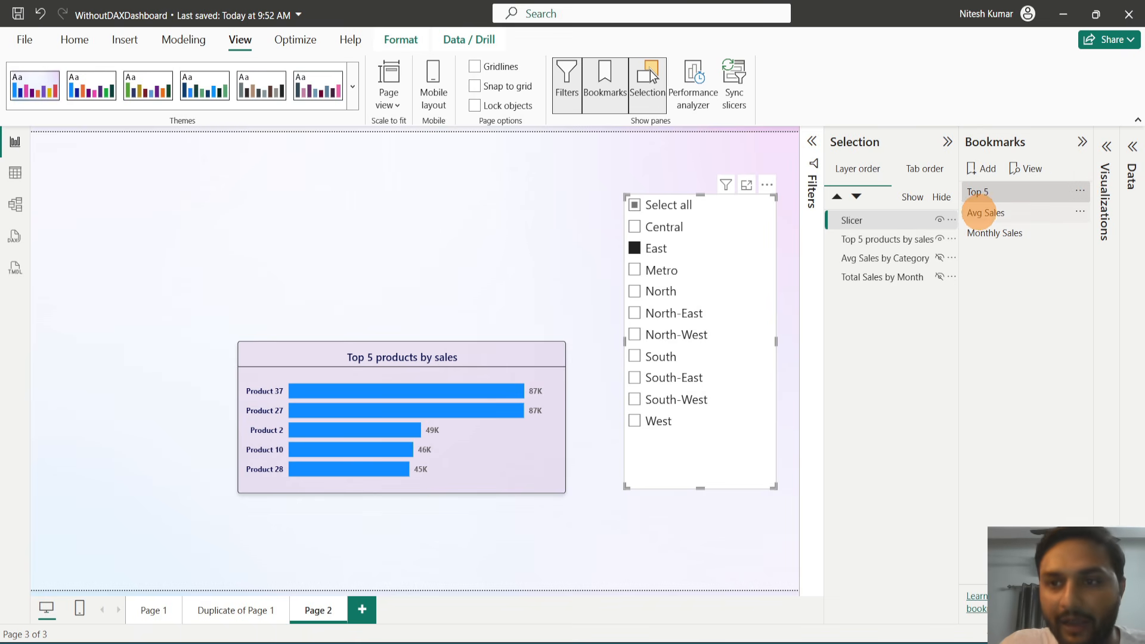
# Apply the Avg Sales, Monthly Sales and Top 5 bookmarks in turn to compare their slicer selections
pyautogui.click(983, 213)
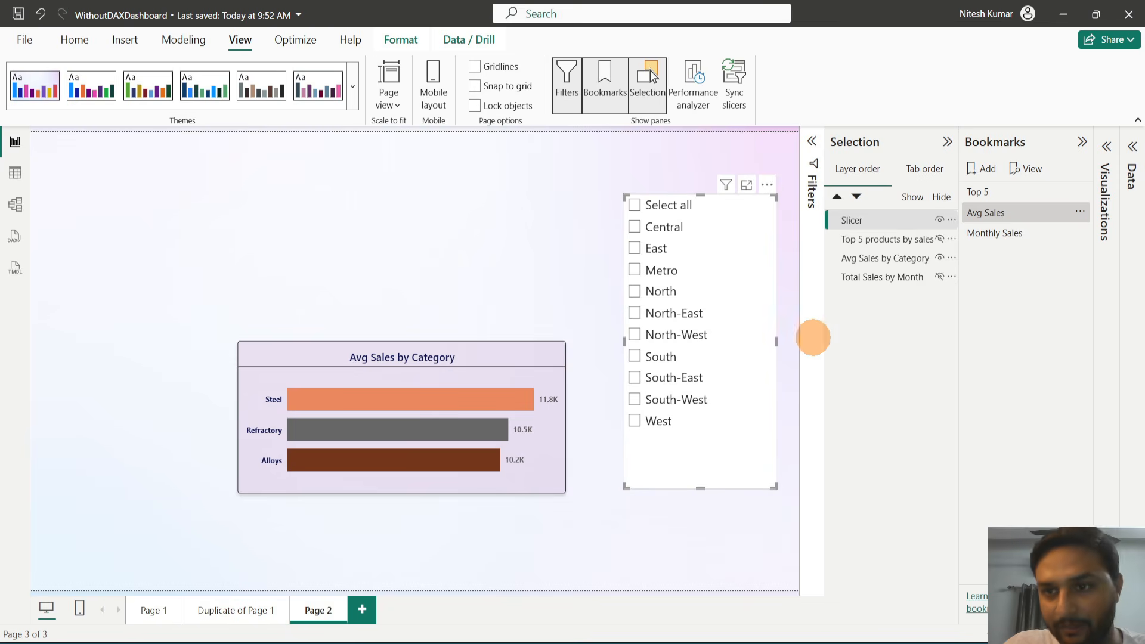
pyautogui.click(995, 232)
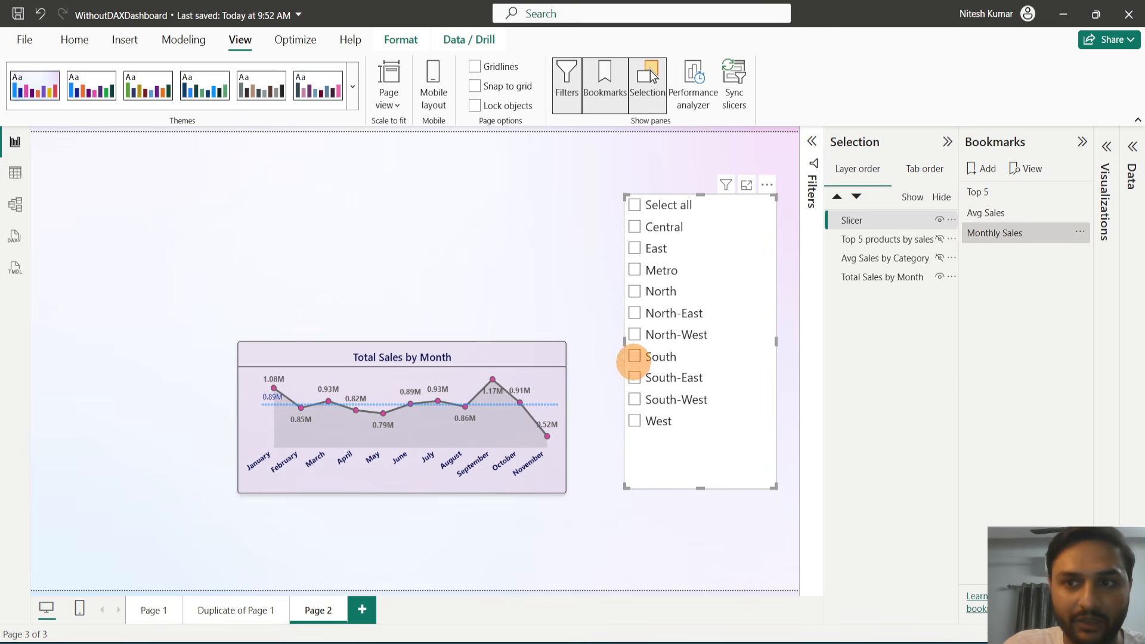
pyautogui.click(978, 193)
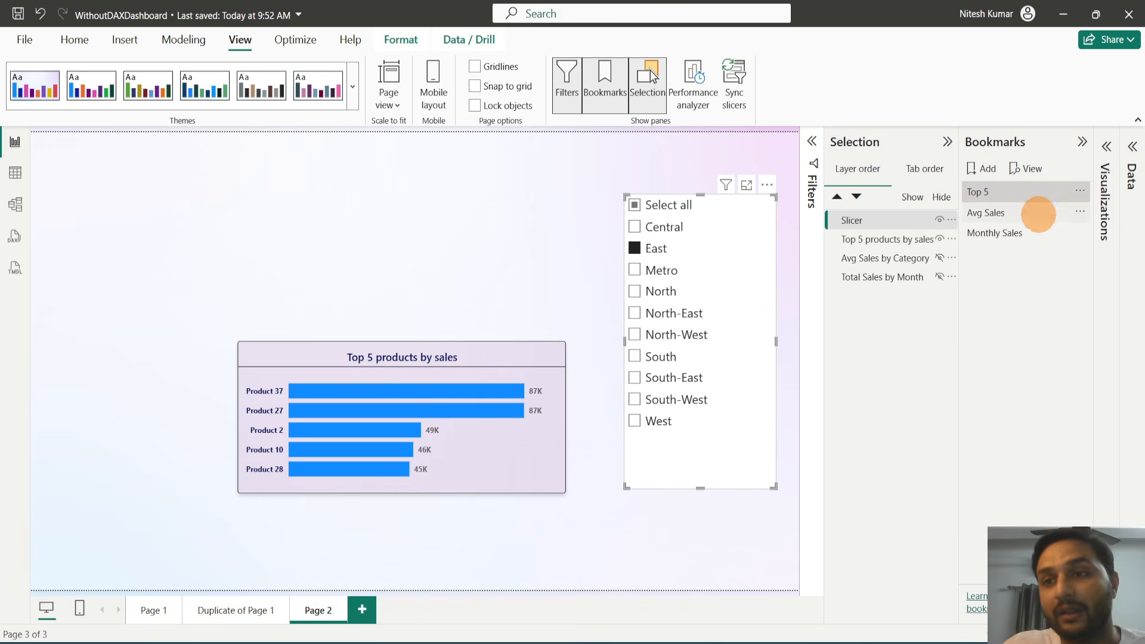
# Examine the Top 5 bookmark's Data and Display options and the filters applied to the slicer visual
pyautogui.click(1081, 190)
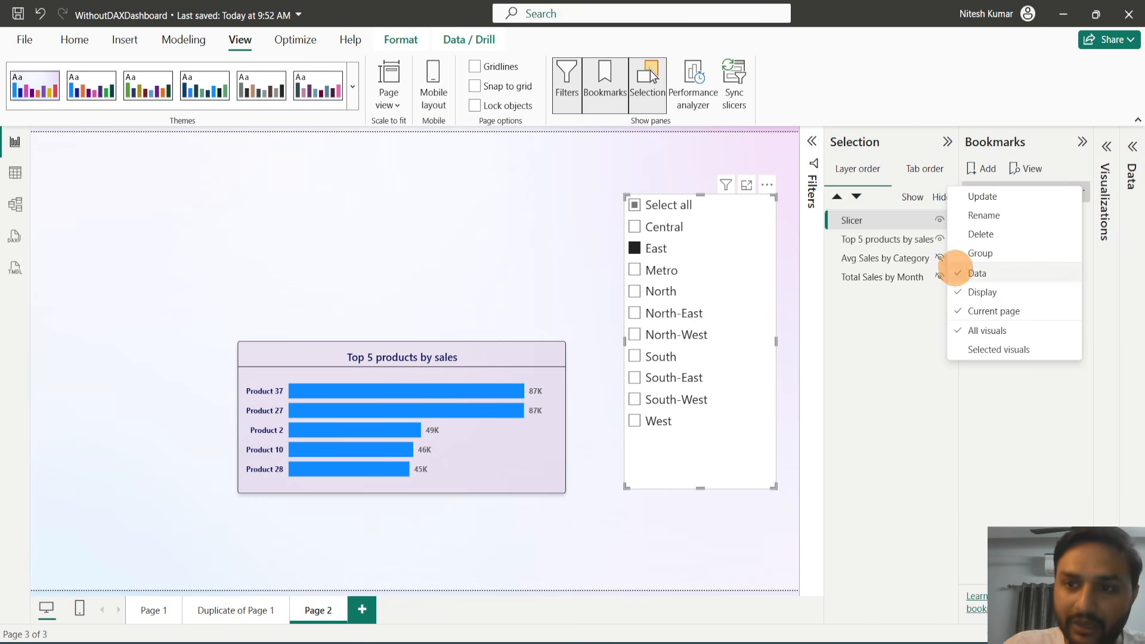
pyautogui.click(404, 352)
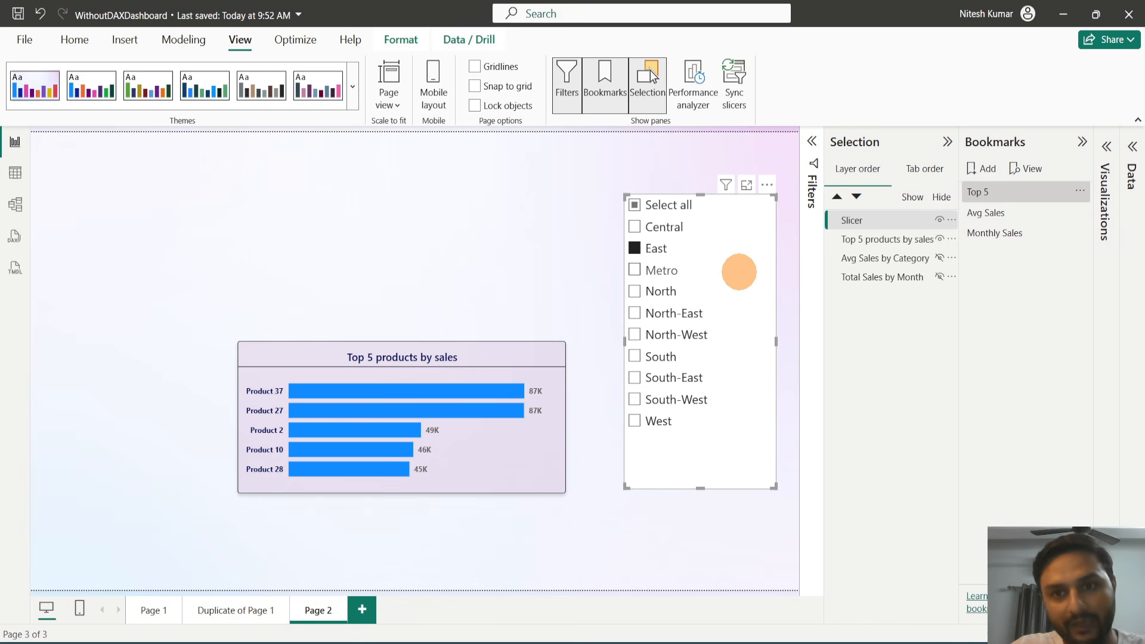
pyautogui.click(810, 143)
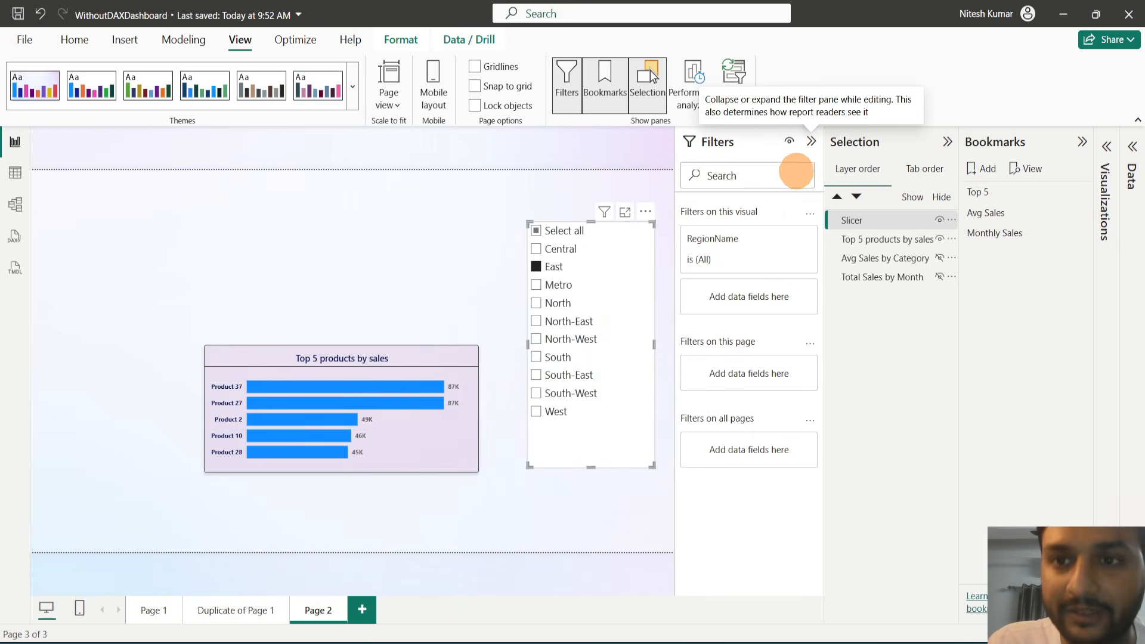
pyautogui.click(811, 141)
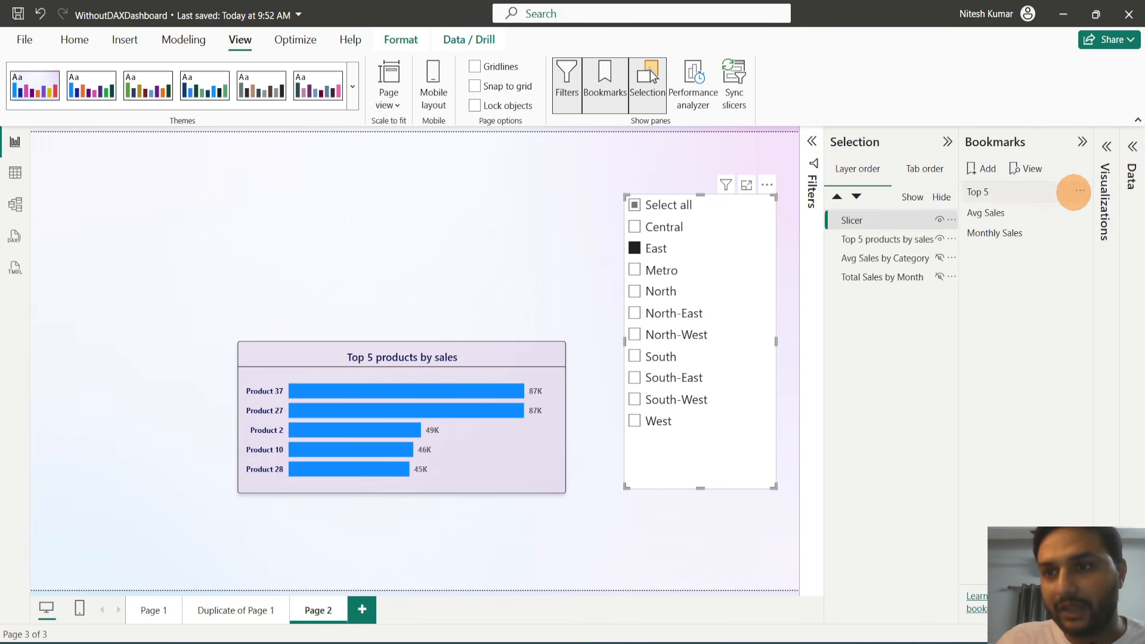
pyautogui.click(1080, 190)
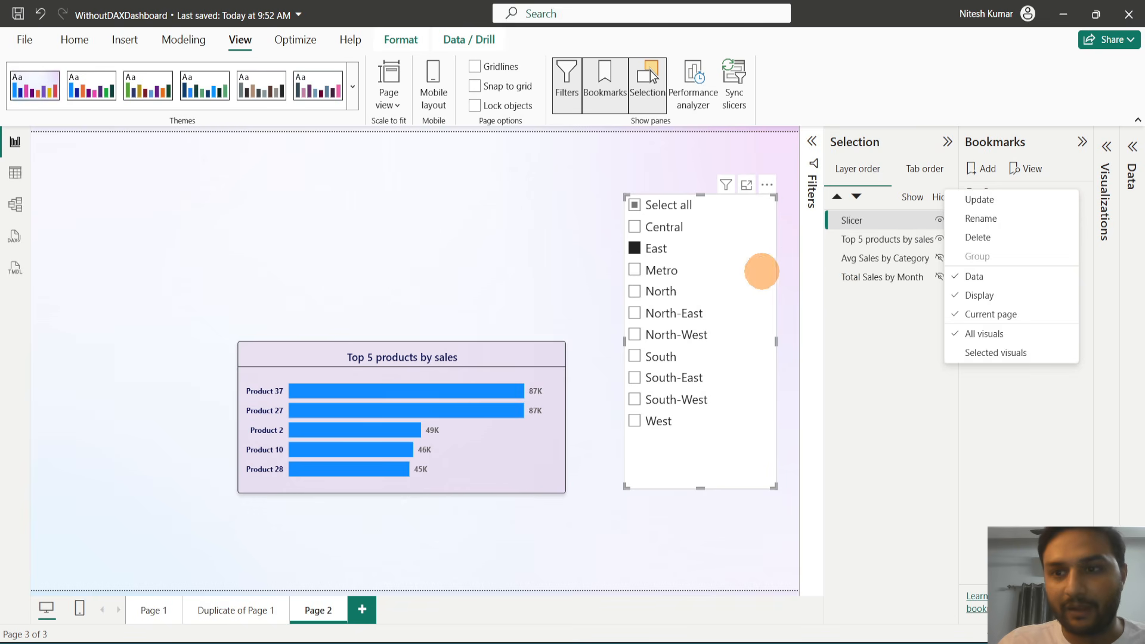
# Select Metro in the region slicer, and apply Avg Sales, Monthly Sales and Top 5 to test the saved filter state
pyautogui.click(567, 197)
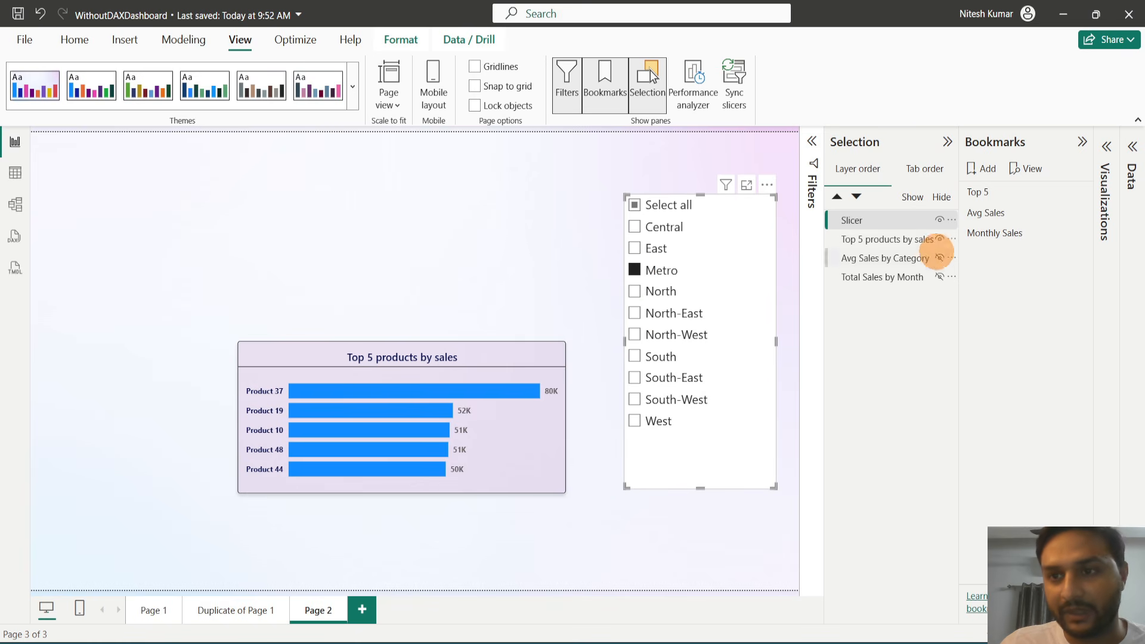
pyautogui.click(986, 217)
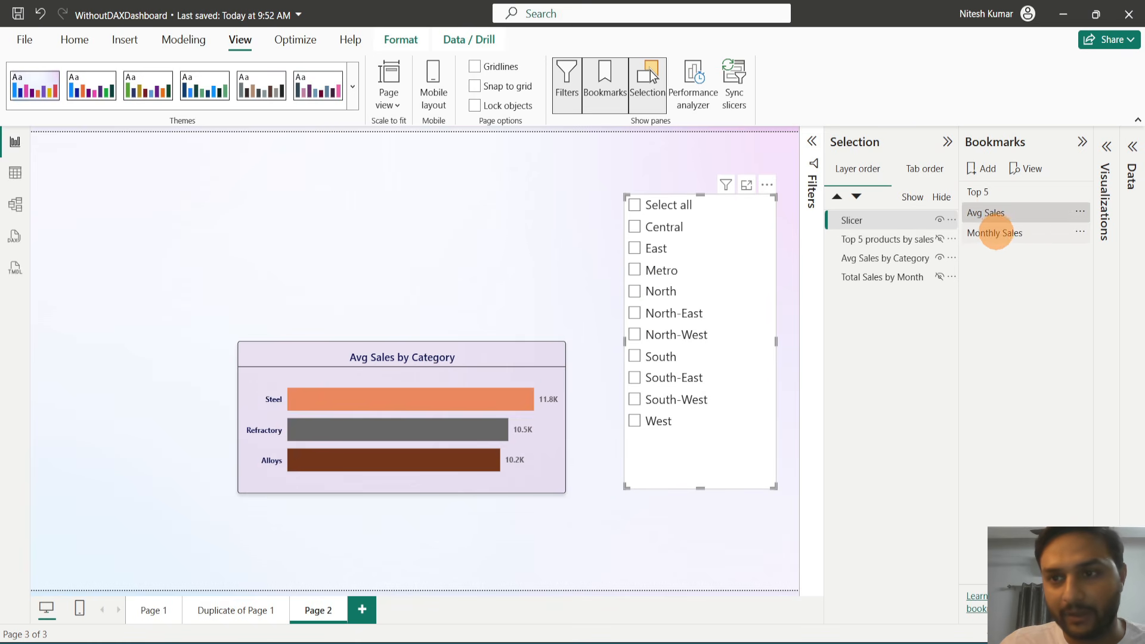
pyautogui.click(993, 232)
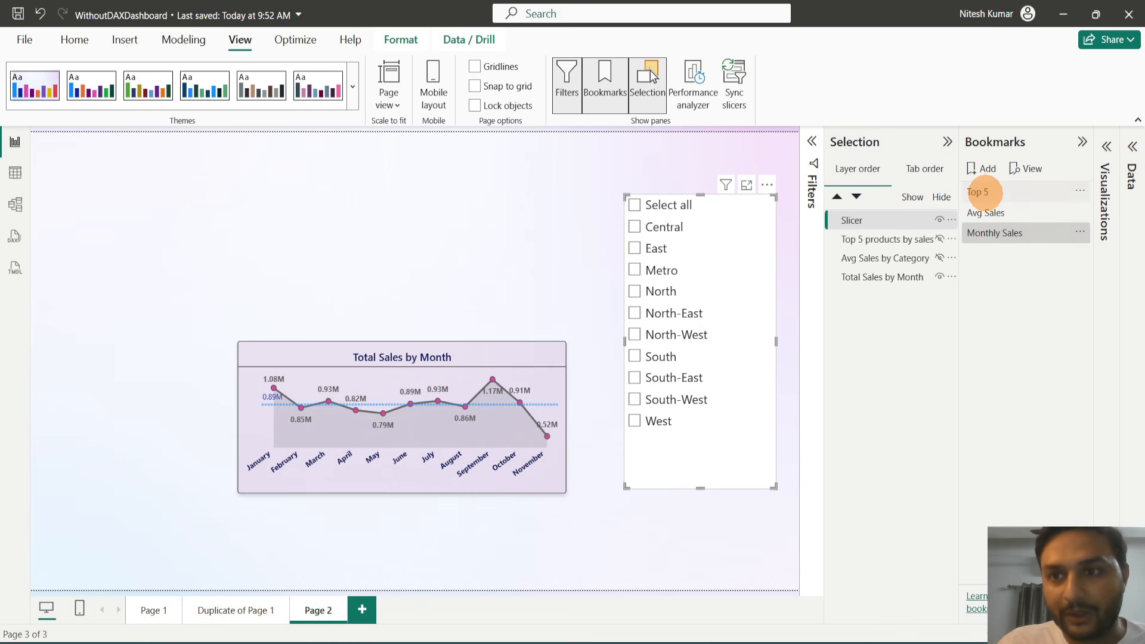
pyautogui.click(983, 195)
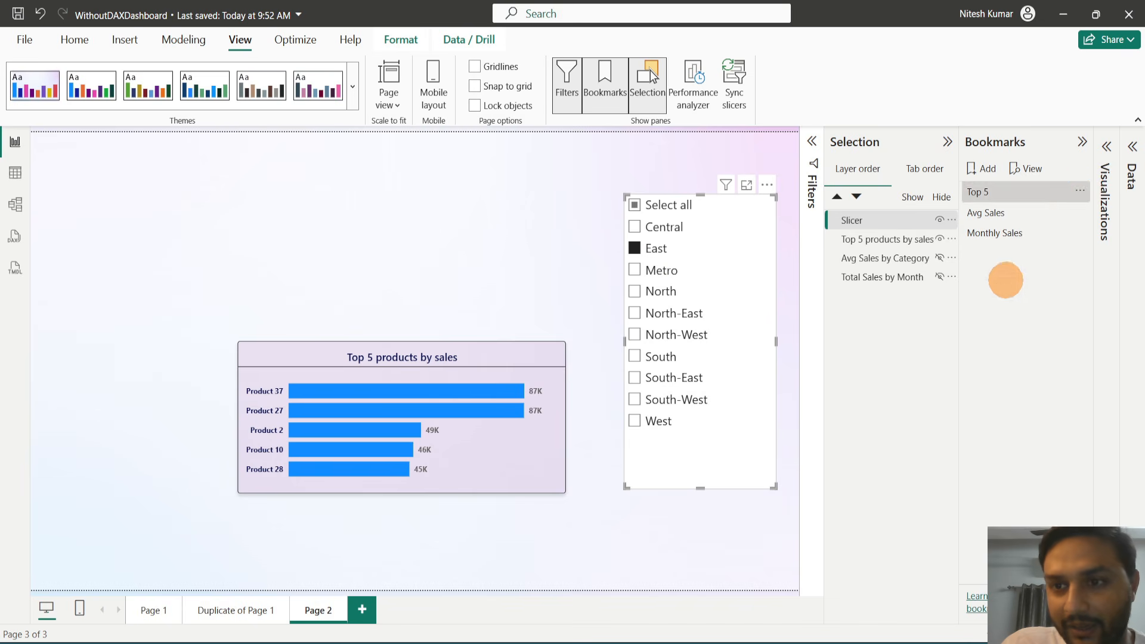
# Turn off the Data option of the Top 5 bookmark and clear the East selection in the region slicer
pyautogui.click(1080, 190)
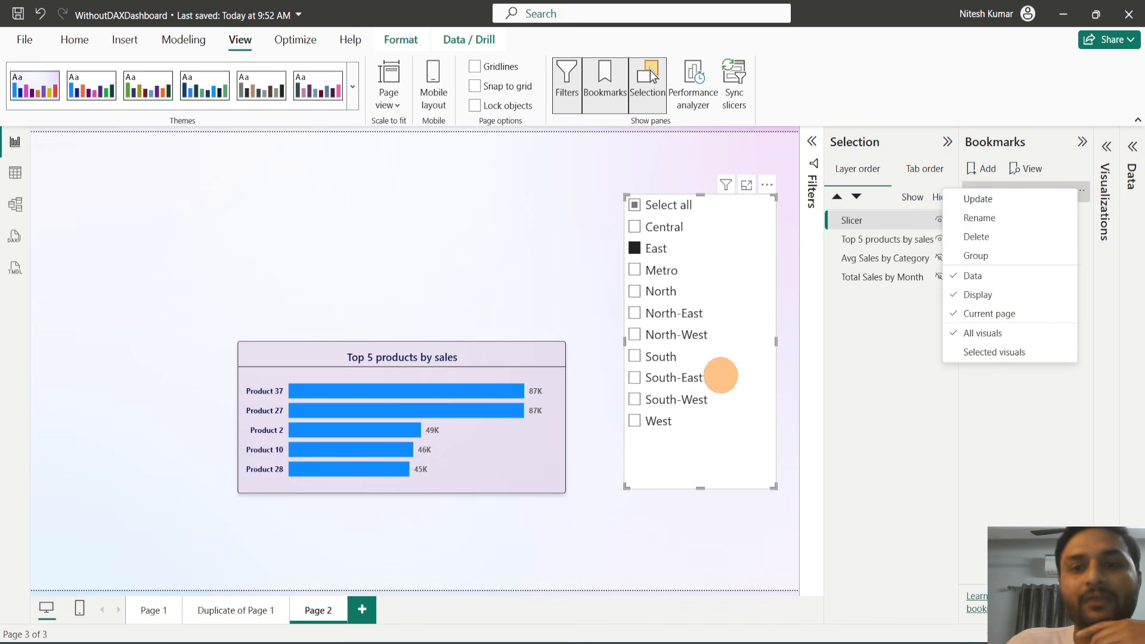
pyautogui.click(572, 276)
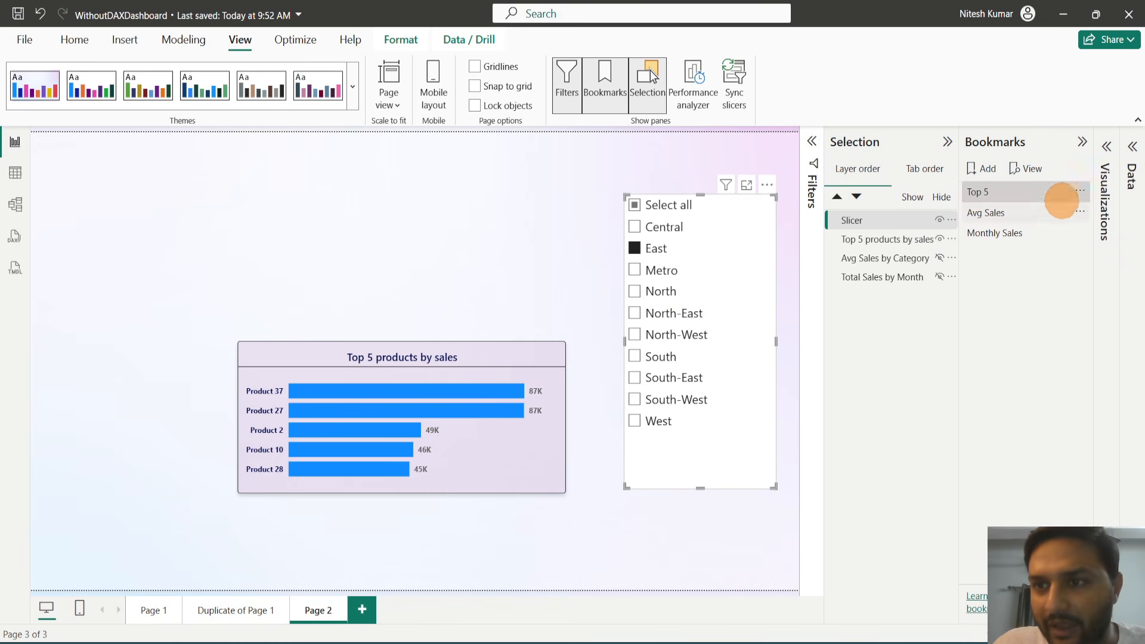
pyautogui.click(1080, 191)
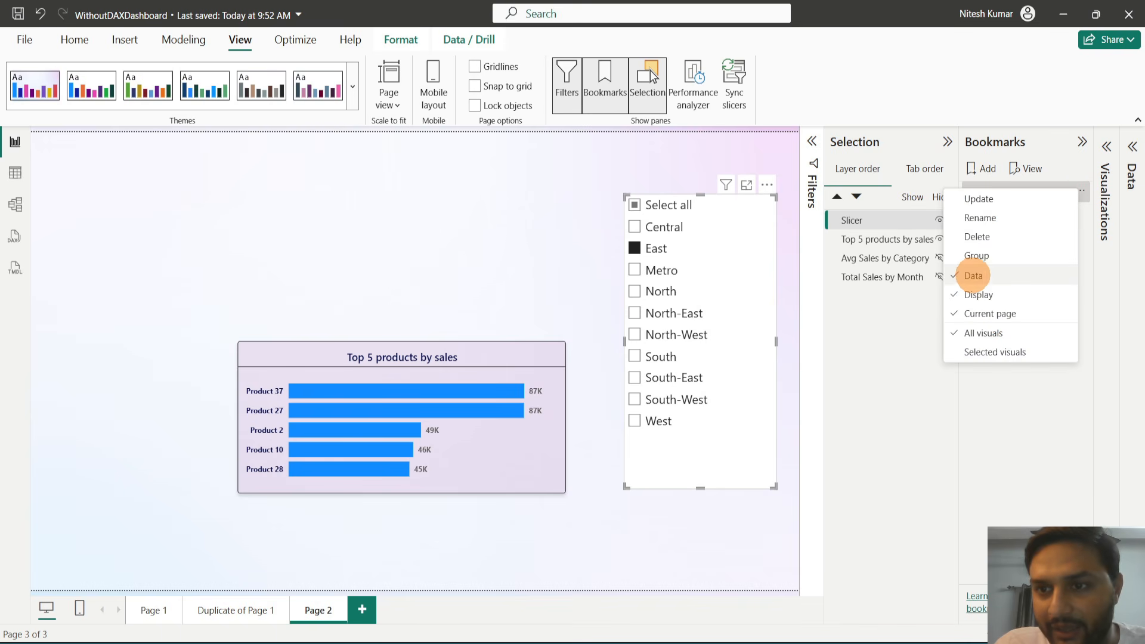
pyautogui.click(954, 275)
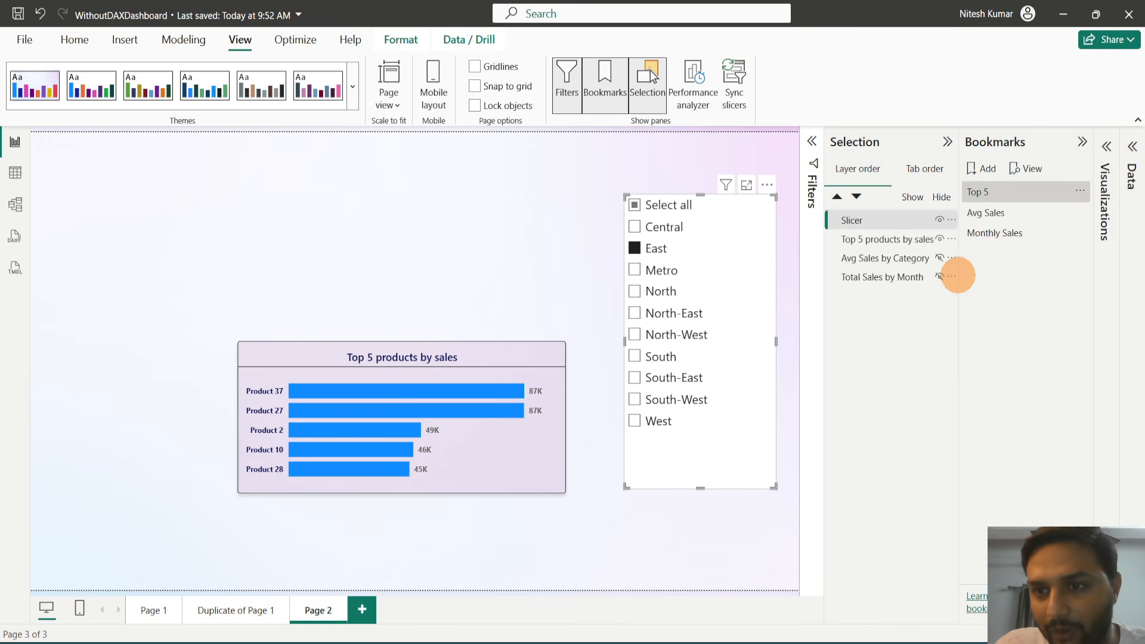
pyautogui.click(634, 249)
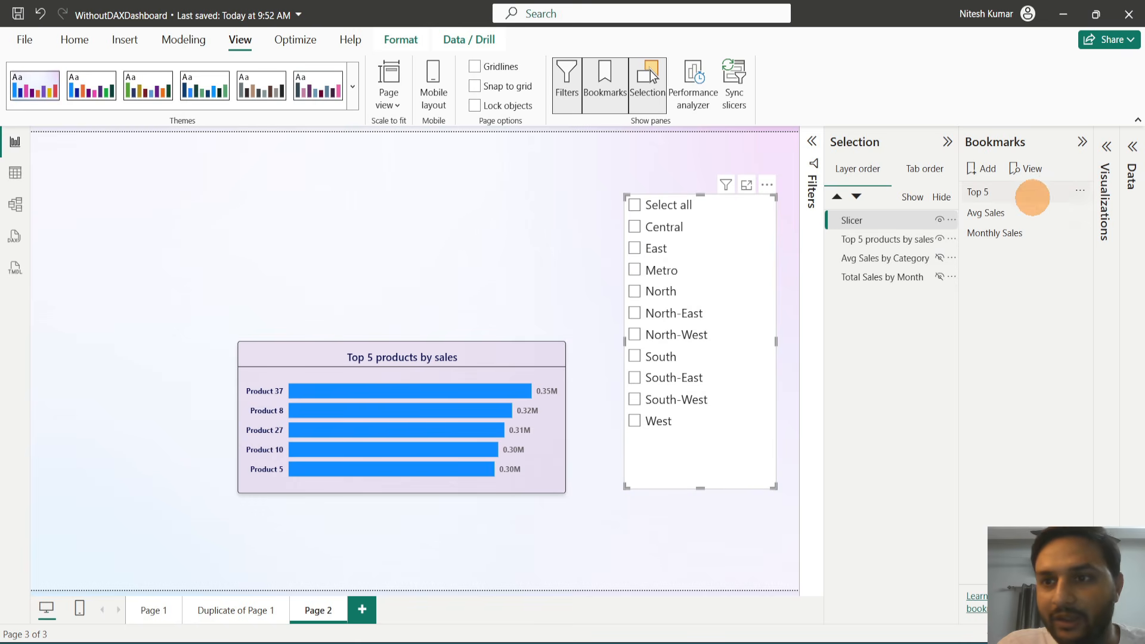
pyautogui.click(1081, 190)
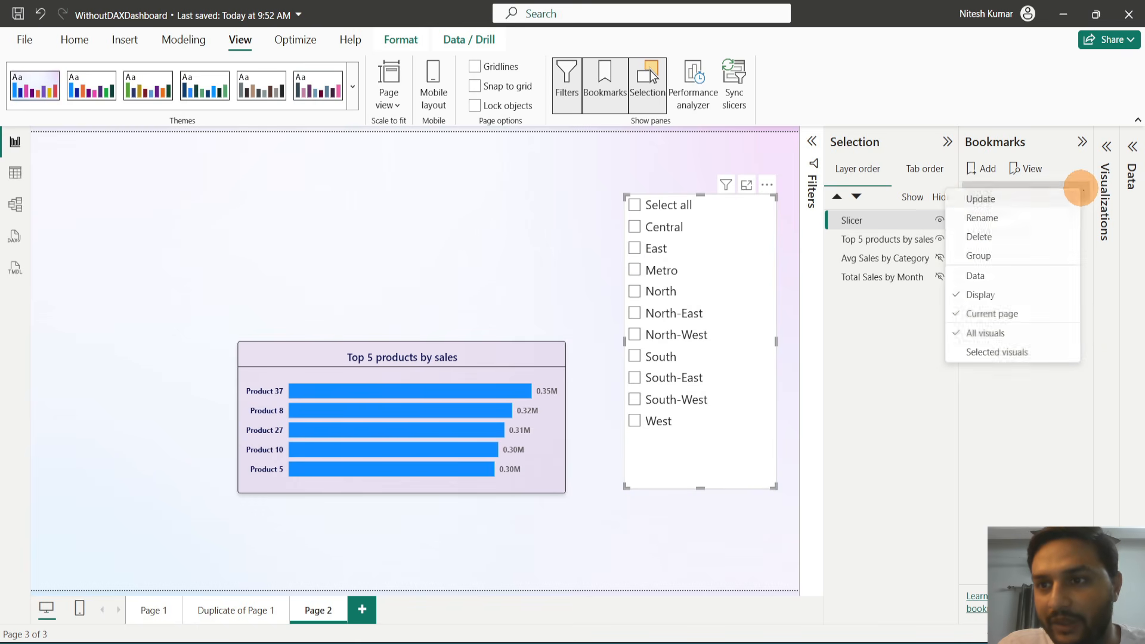
pyautogui.click(981, 193)
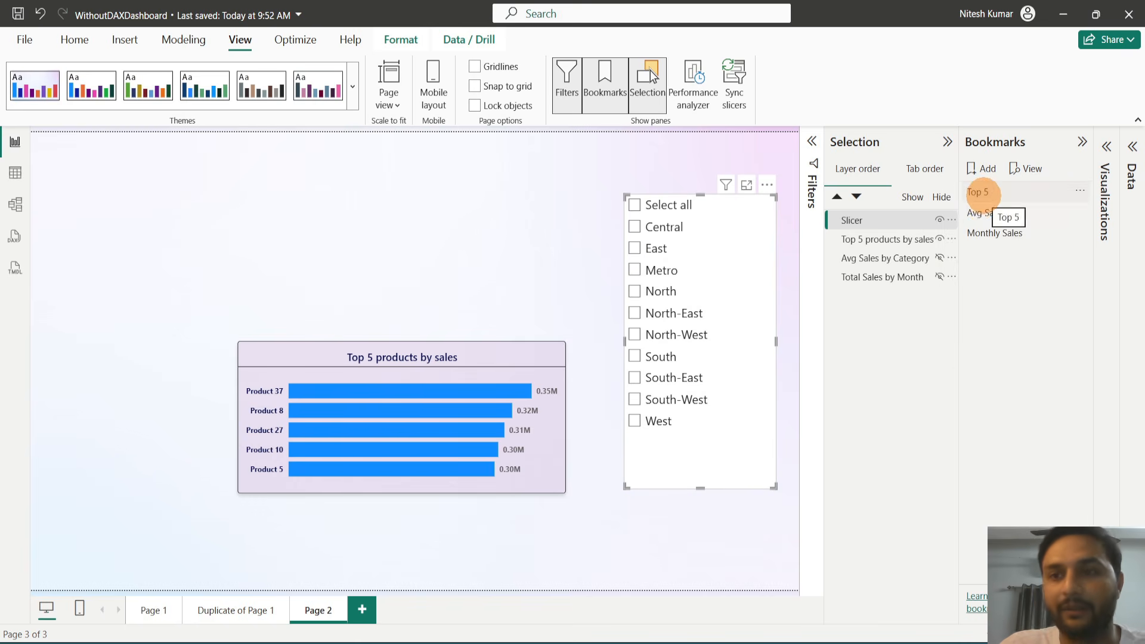
# Cycle through Top 5, Avg Sales, Monthly Sales and back to Top 5 to test switching with Top 5's Data option off
pyautogui.click(984, 196)
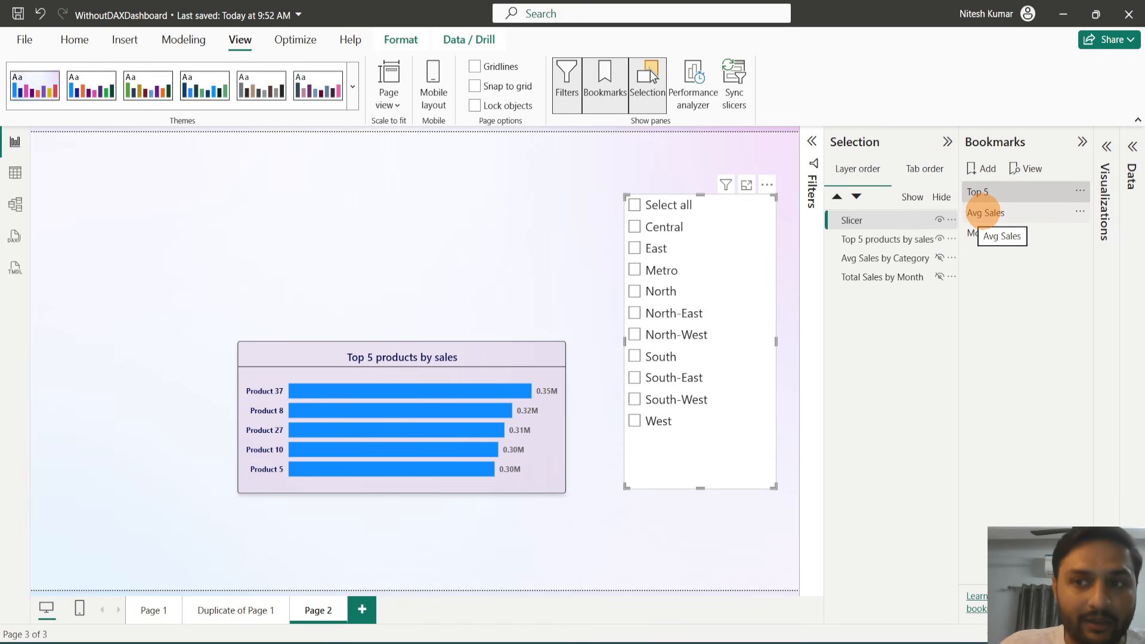
pyautogui.click(986, 213)
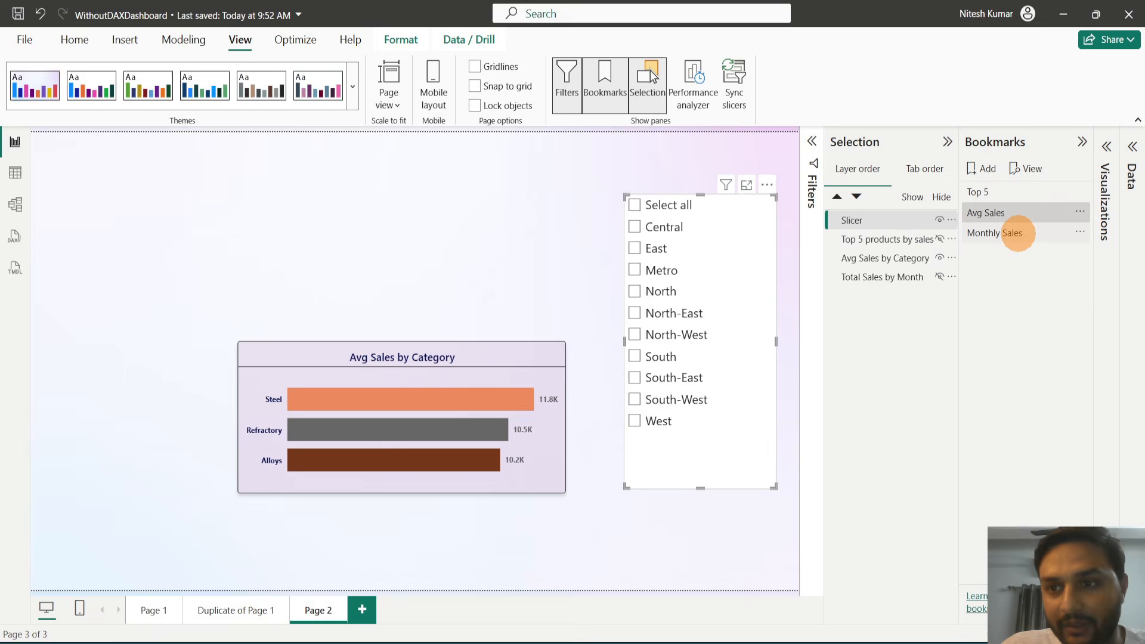
pyautogui.click(1009, 233)
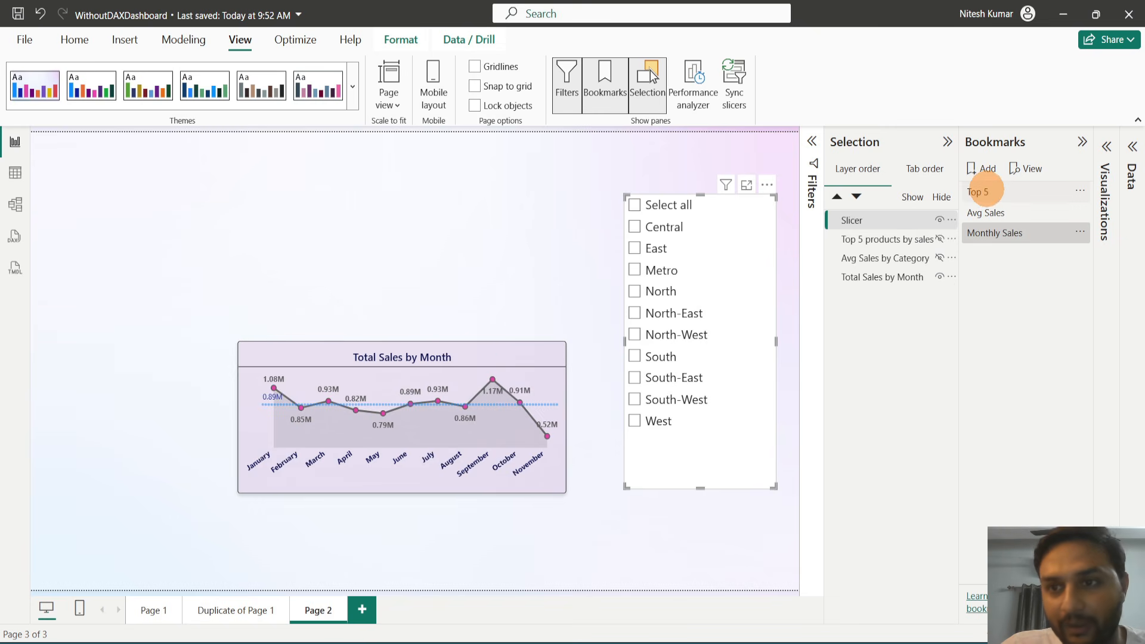
pyautogui.click(979, 191)
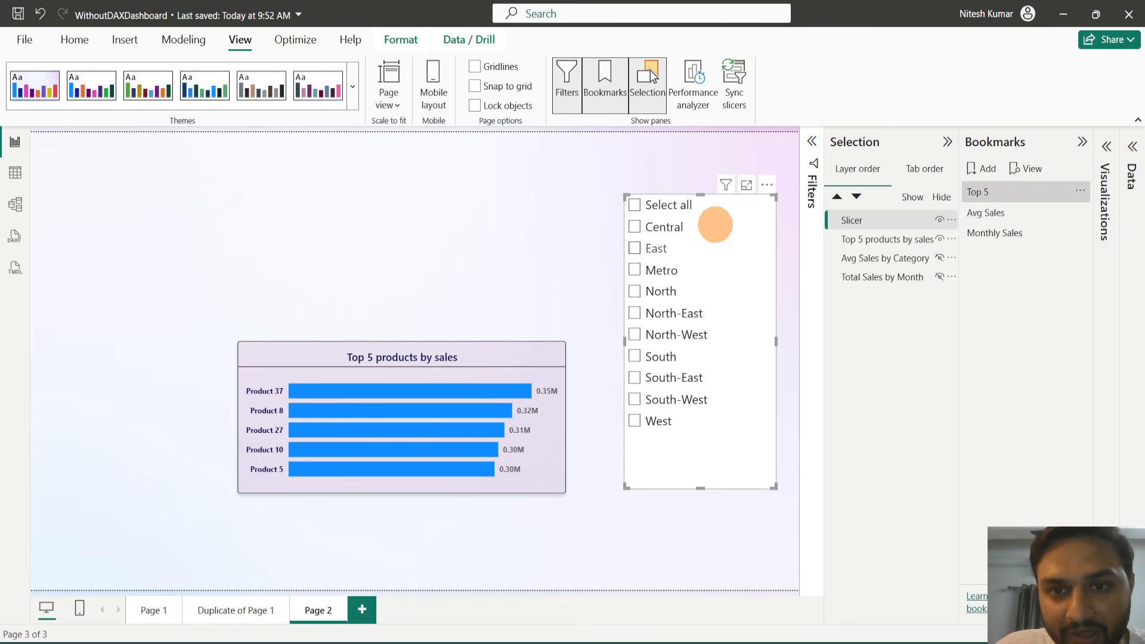
# Select East in the region slicer and update the Top 5 bookmark with its Data option off
pyautogui.click(1081, 190)
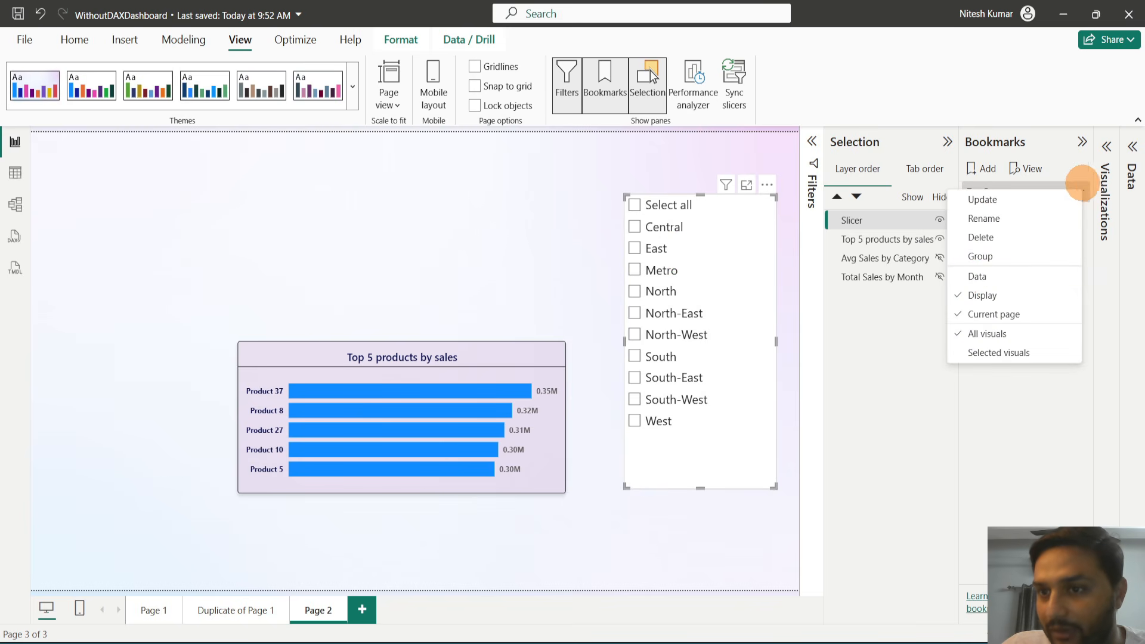
pyautogui.click(637, 248)
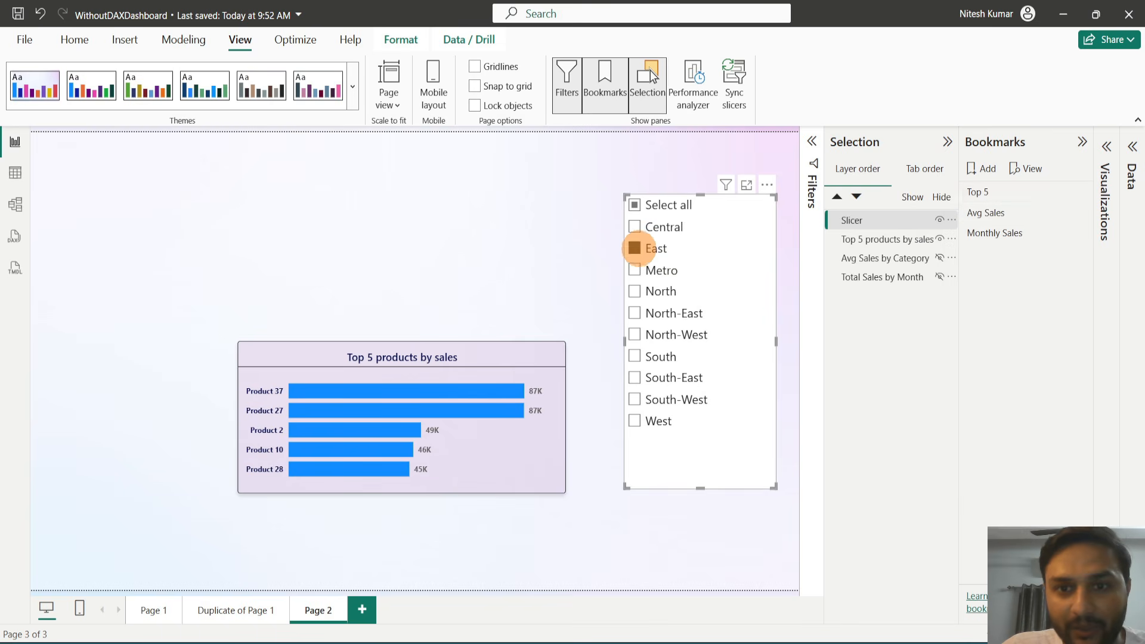
pyautogui.click(1081, 192)
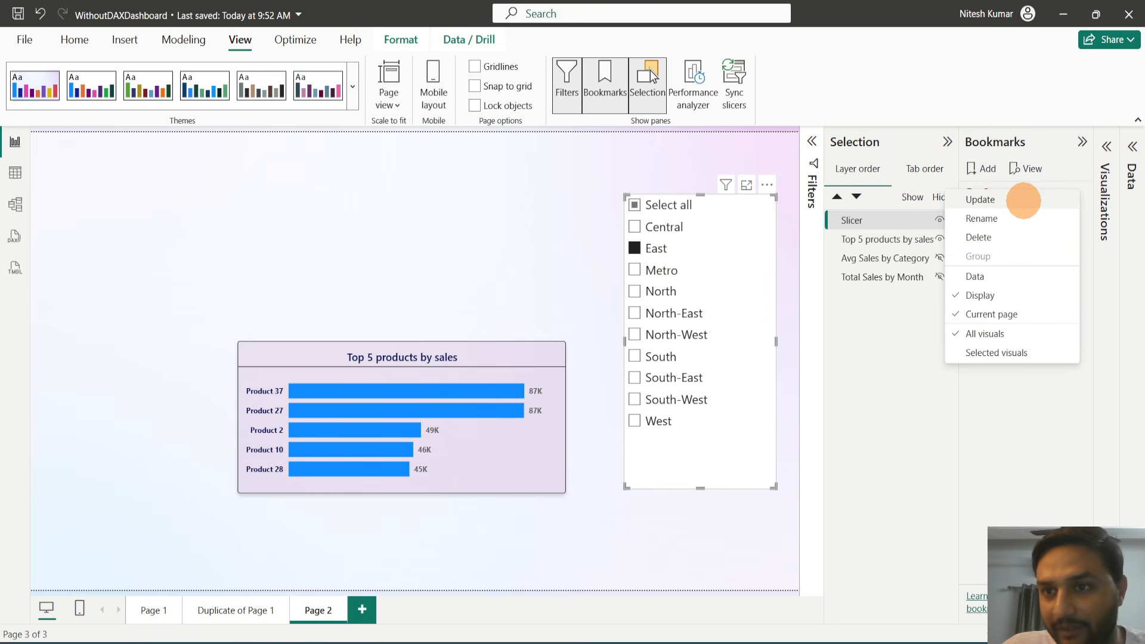
pyautogui.click(1023, 198)
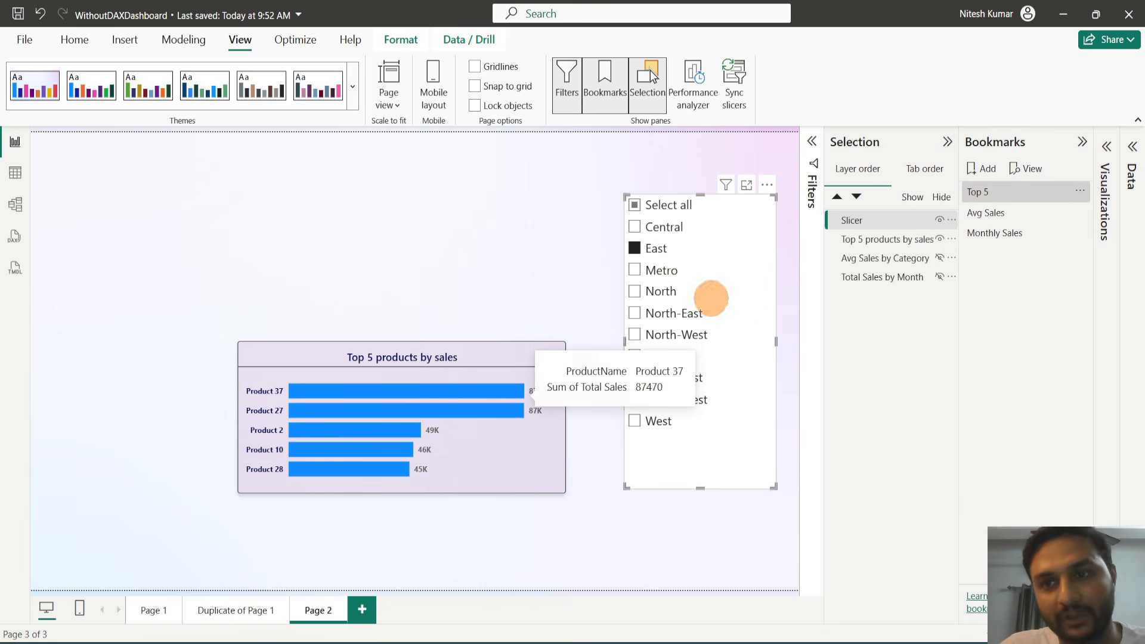
# Apply Avg Sales, Monthly Sales and Top 5 to check whether the updated Top 5 bookmark restores the East selection
pyautogui.click(988, 213)
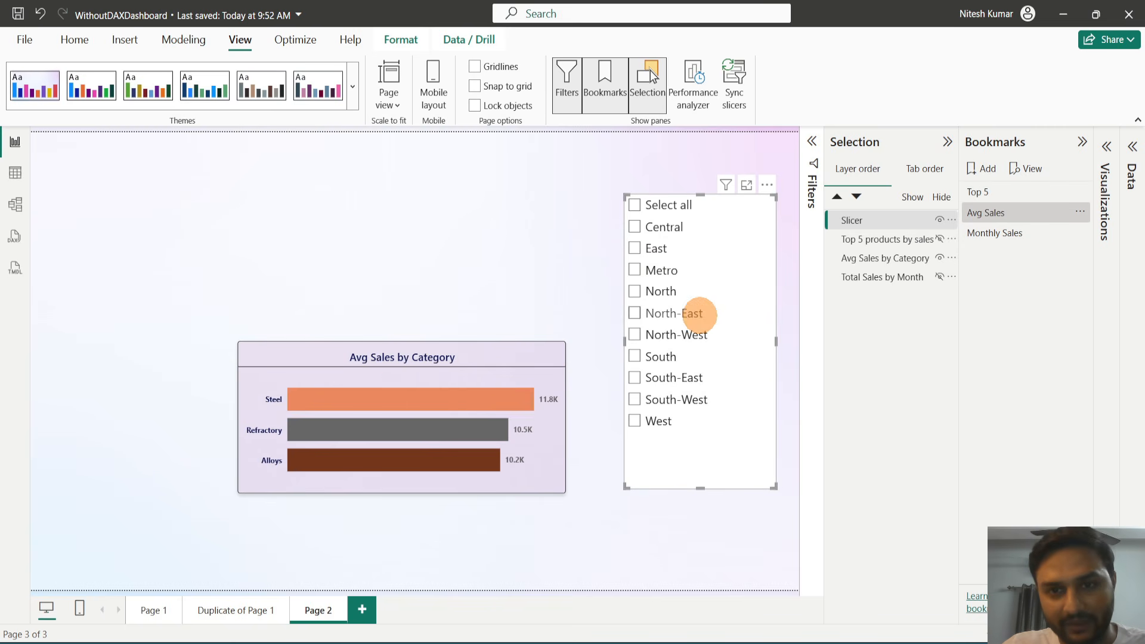
pyautogui.click(1007, 234)
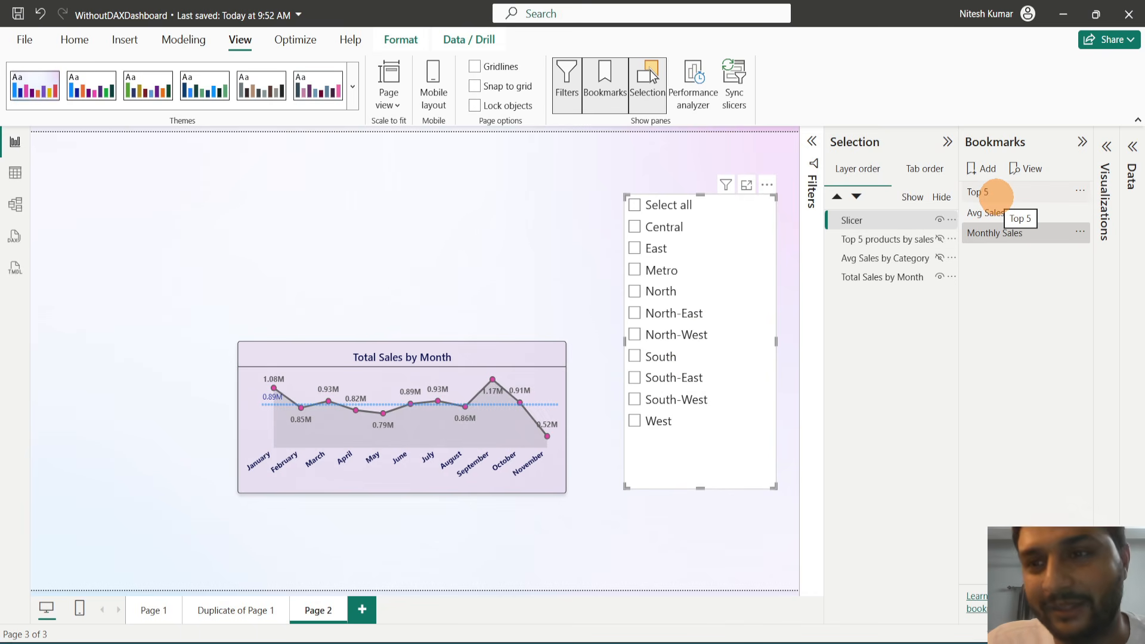
pyautogui.click(990, 191)
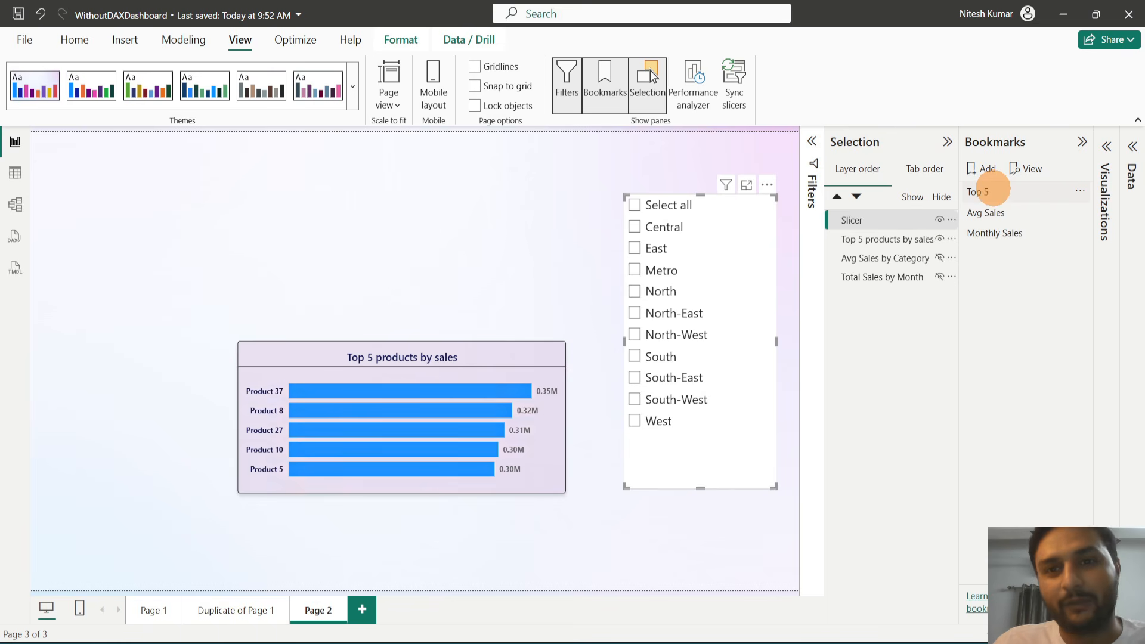
# Turn the Top 5 bookmark's Data option back on and update the bookmark with East selected in the region slicer
pyautogui.click(1079, 190)
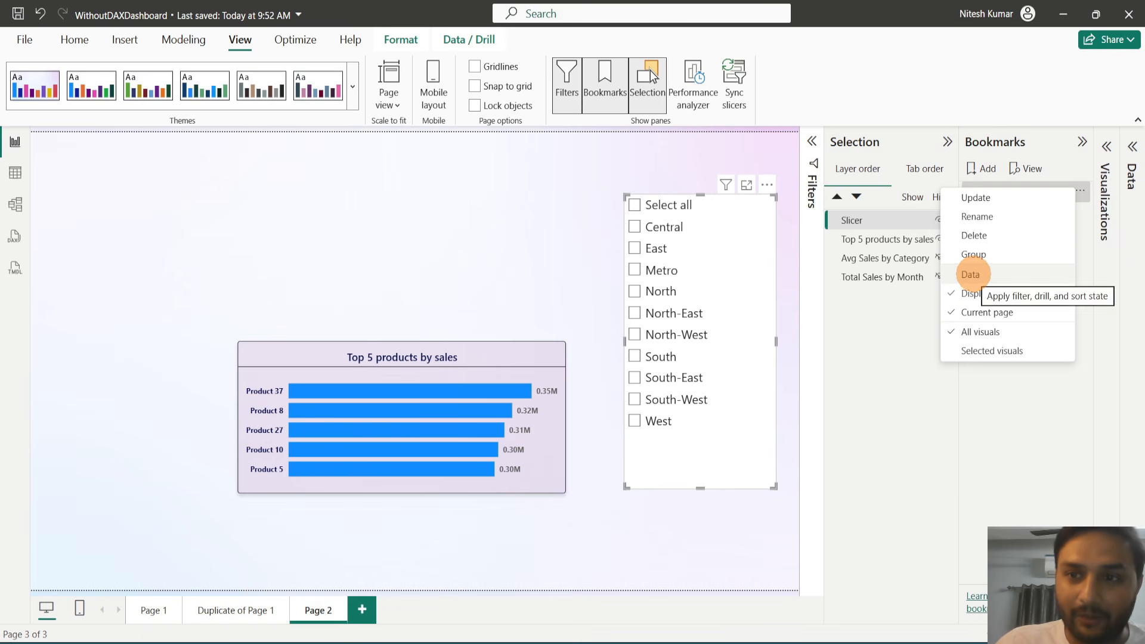
pyautogui.click(972, 274)
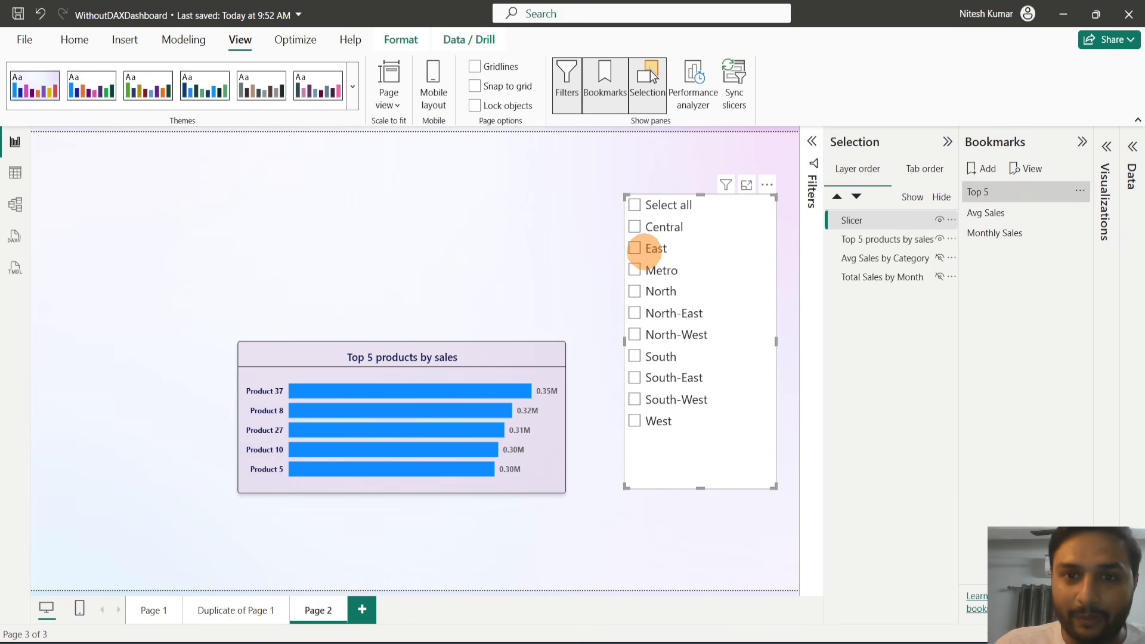
pyautogui.click(635, 249)
pyautogui.click(1080, 191)
pyautogui.click(981, 199)
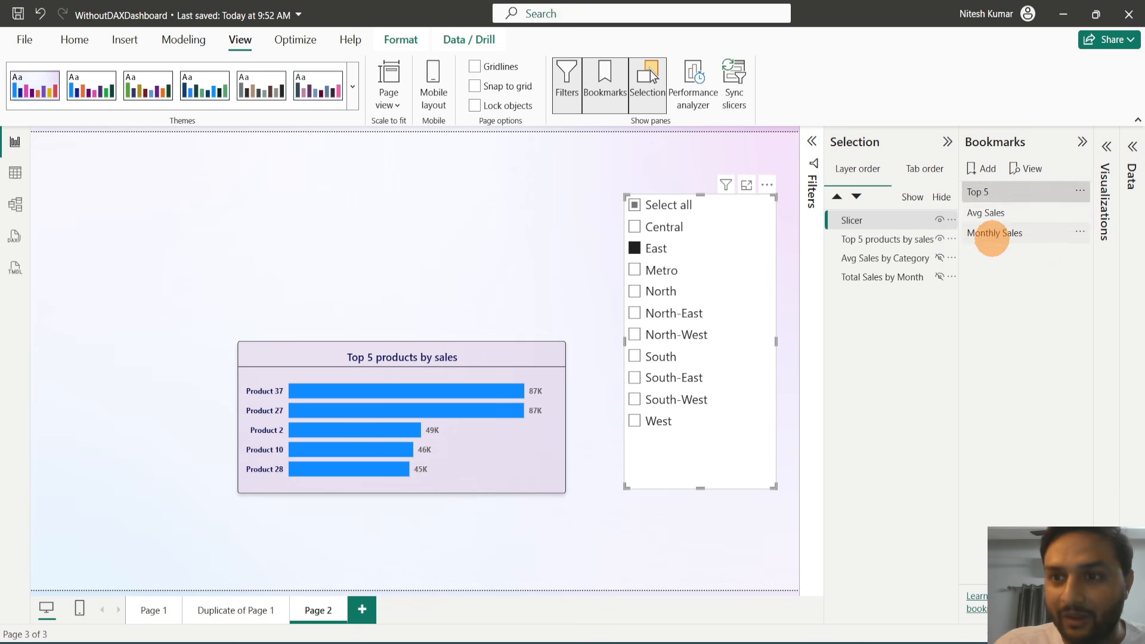
# Apply the Monthly Sales and Top 5 bookmarks to check whether Top 5 restores the East selection with Data on
pyautogui.click(992, 233)
pyautogui.click(993, 192)
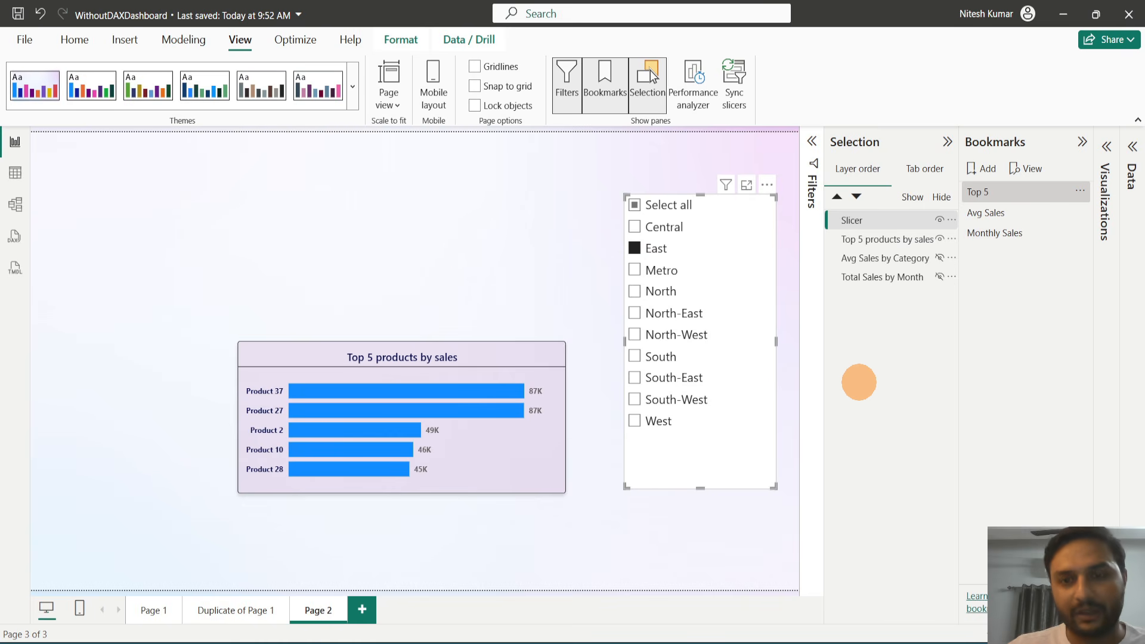
pyautogui.click(465, 278)
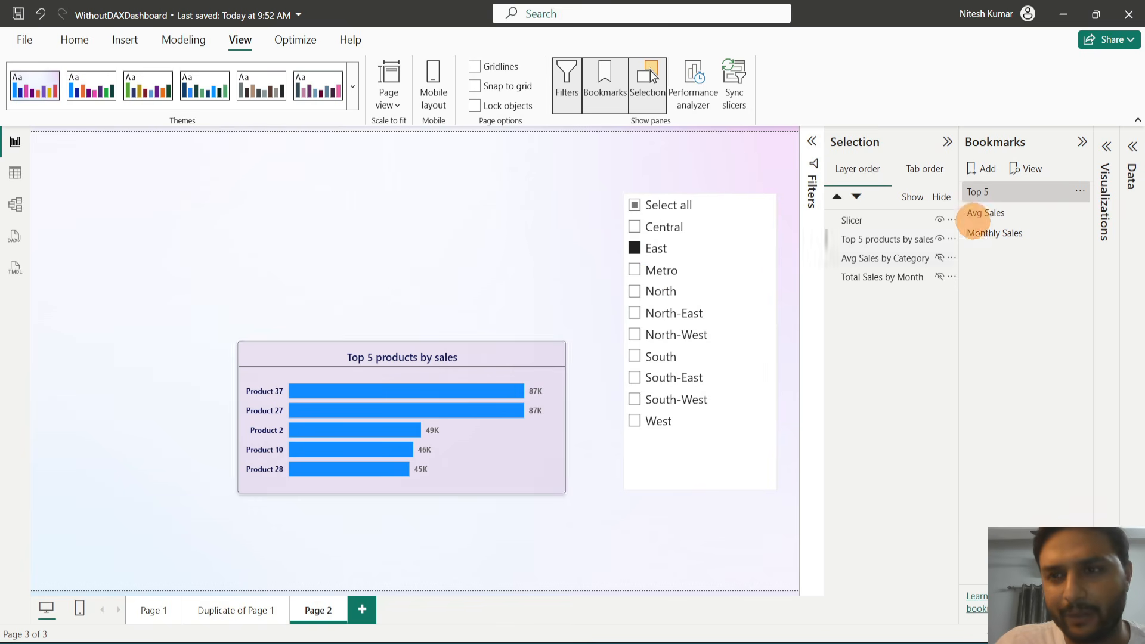
# Review the Top 5 bookmark's options, and collapse the Filters and Selection panes
pyautogui.click(1080, 190)
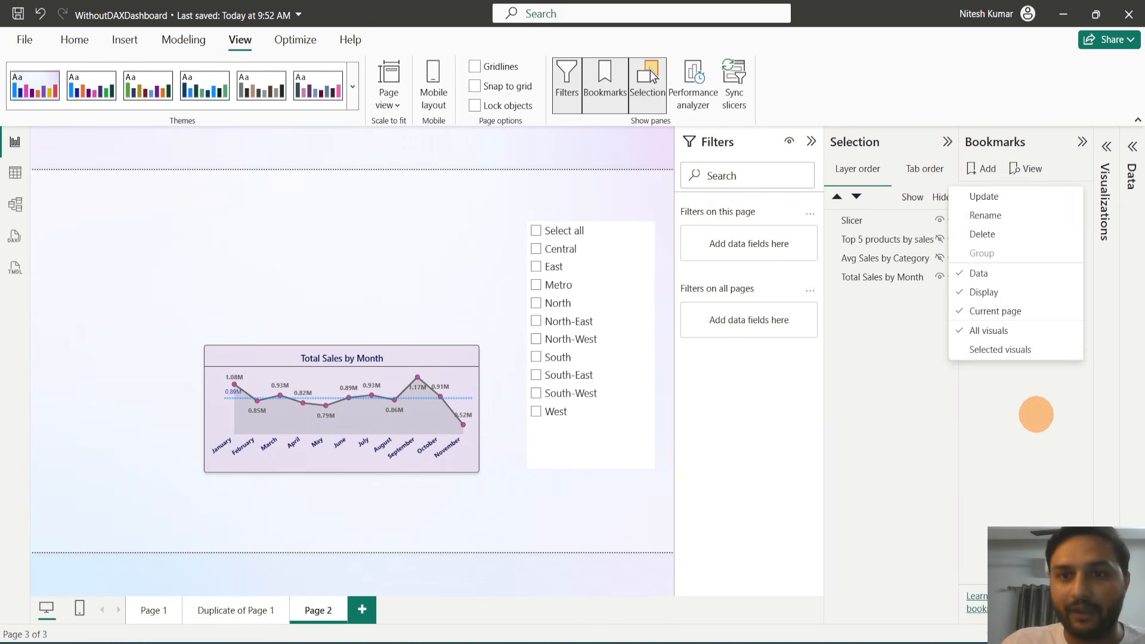
pyautogui.click(1037, 414)
pyautogui.click(810, 142)
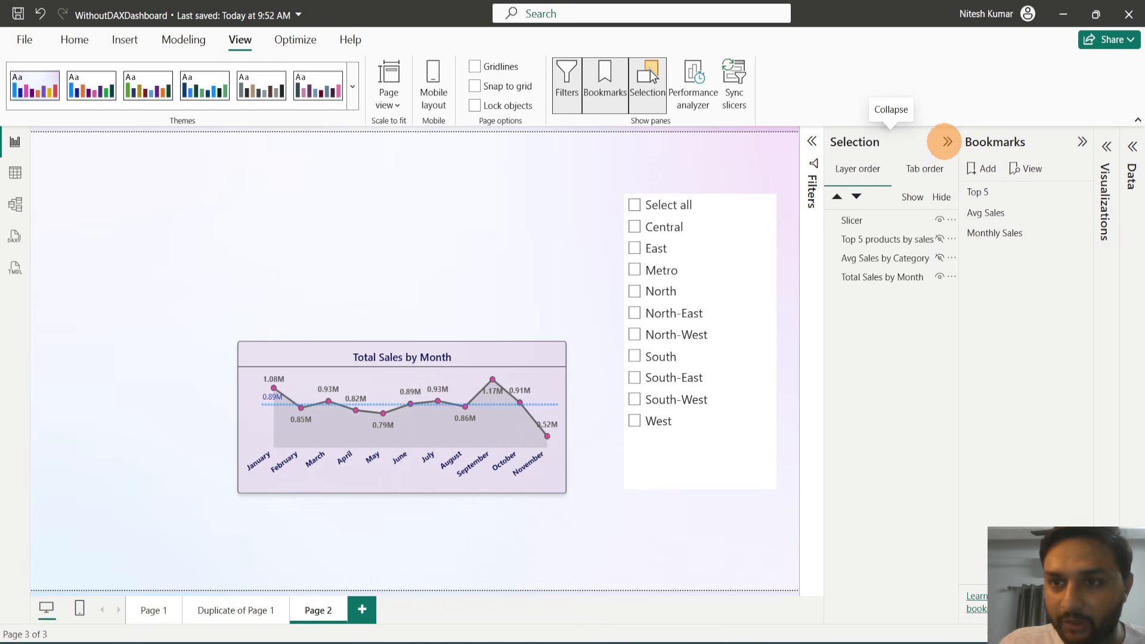
pyautogui.click(947, 141)
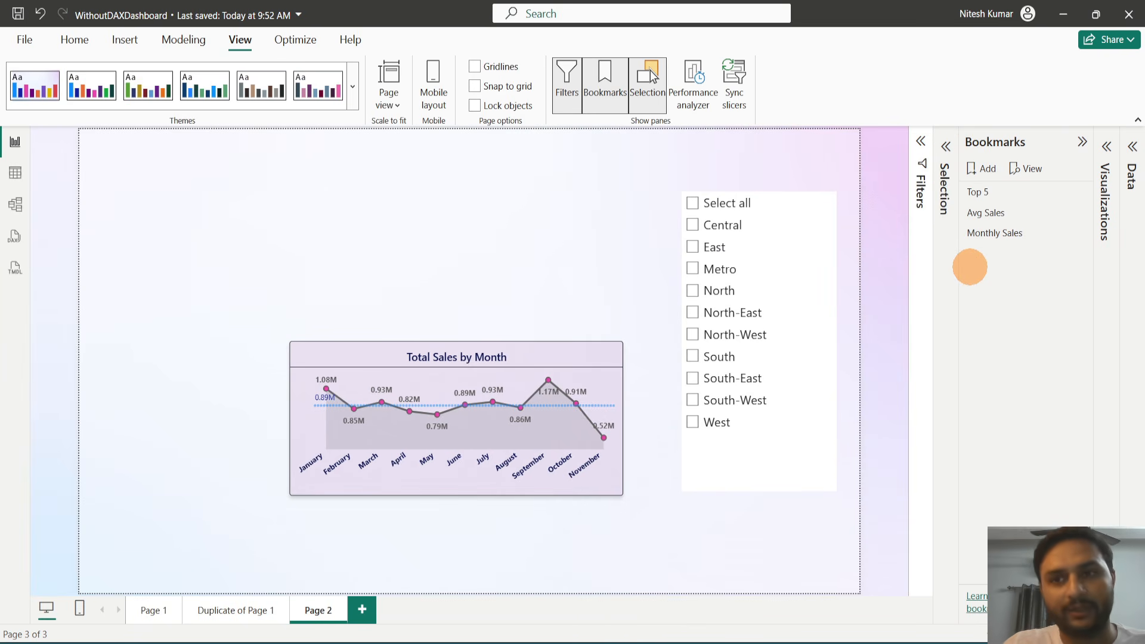
# Add a new bookmark and name it User Page
pyautogui.click(987, 168)
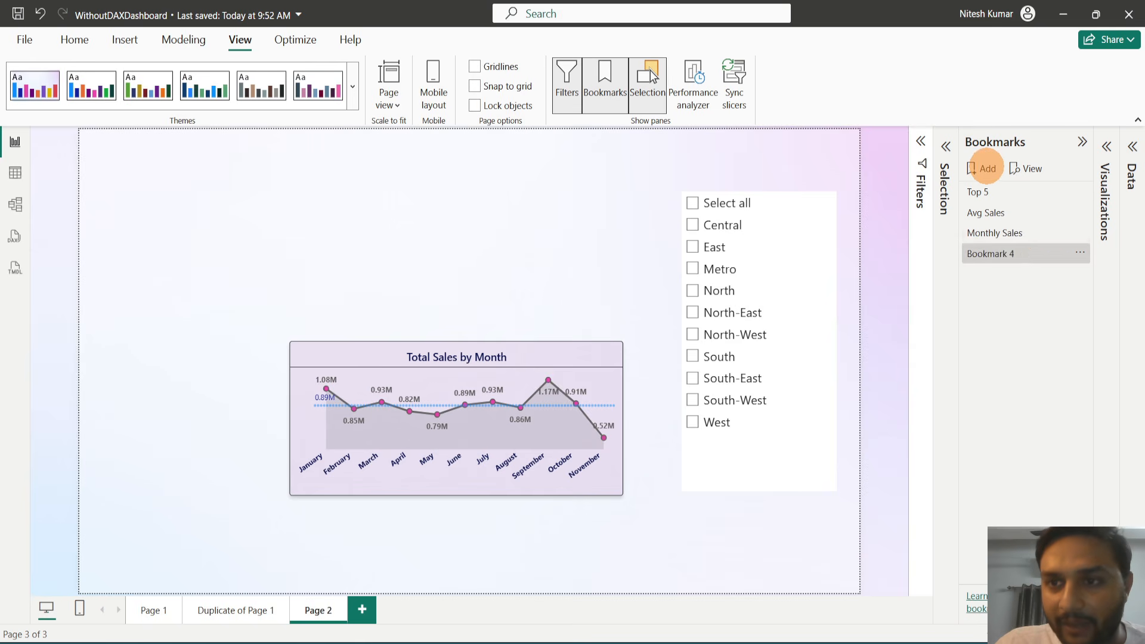
pyautogui.doubleClick(1004, 254)
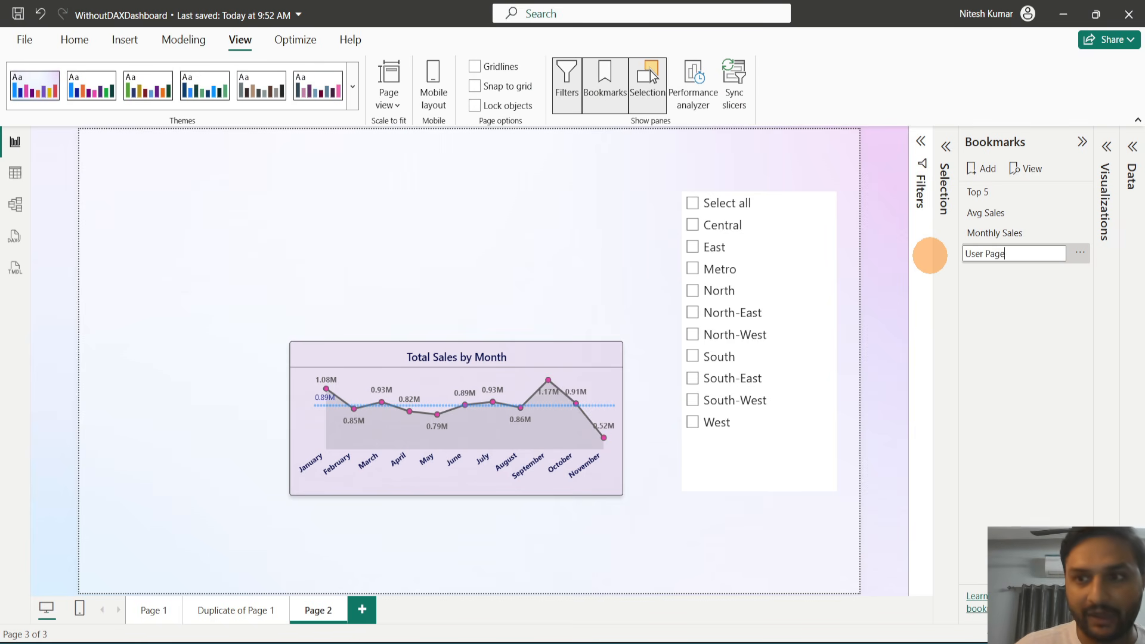
pyautogui.press('Return')
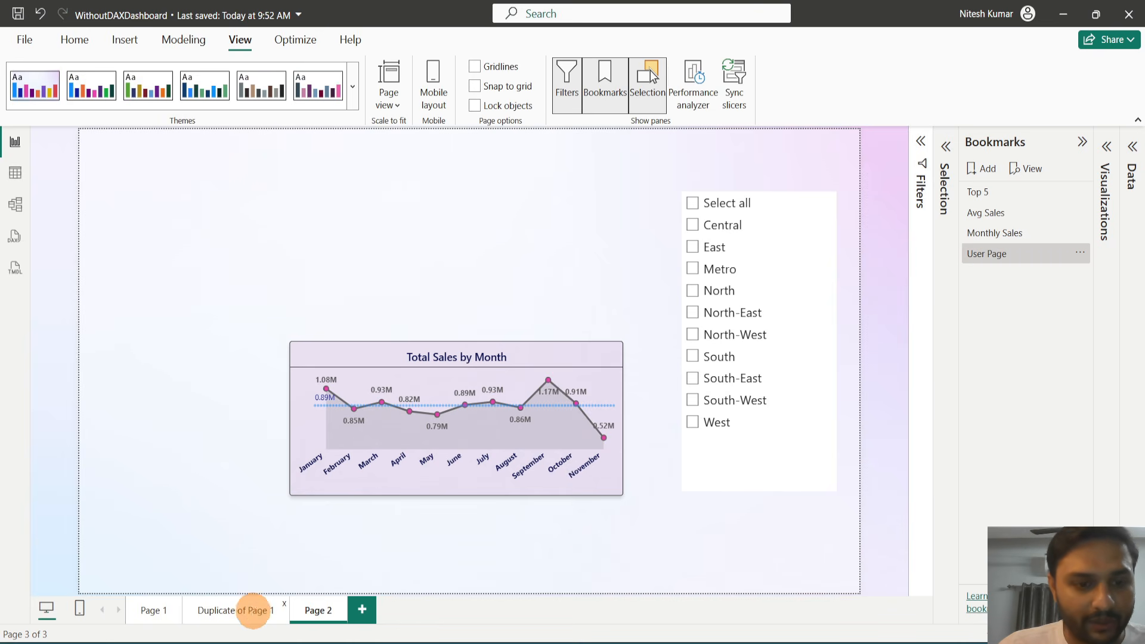
# Update the User Page bookmark so that it captures Page 1
pyautogui.click(155, 611)
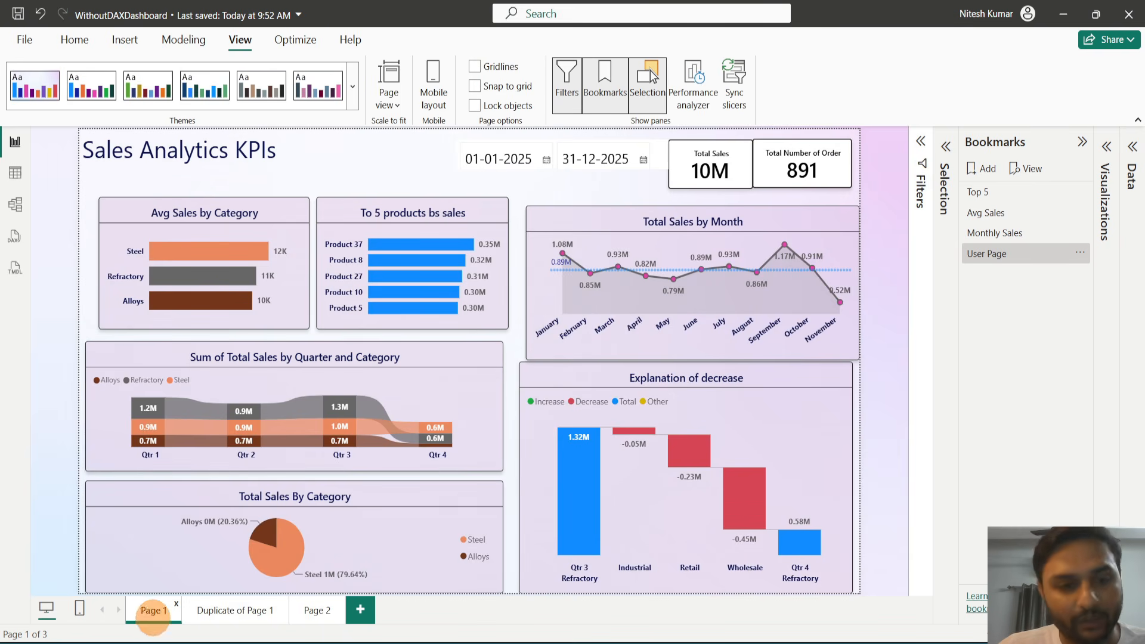
pyautogui.click(1080, 252)
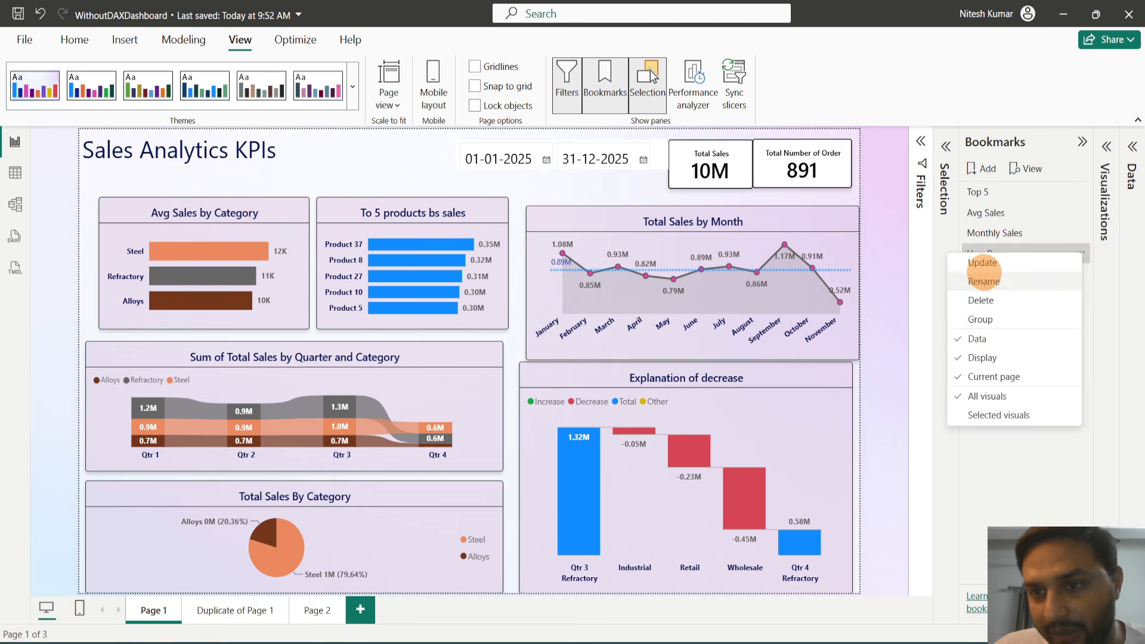
pyautogui.click(982, 262)
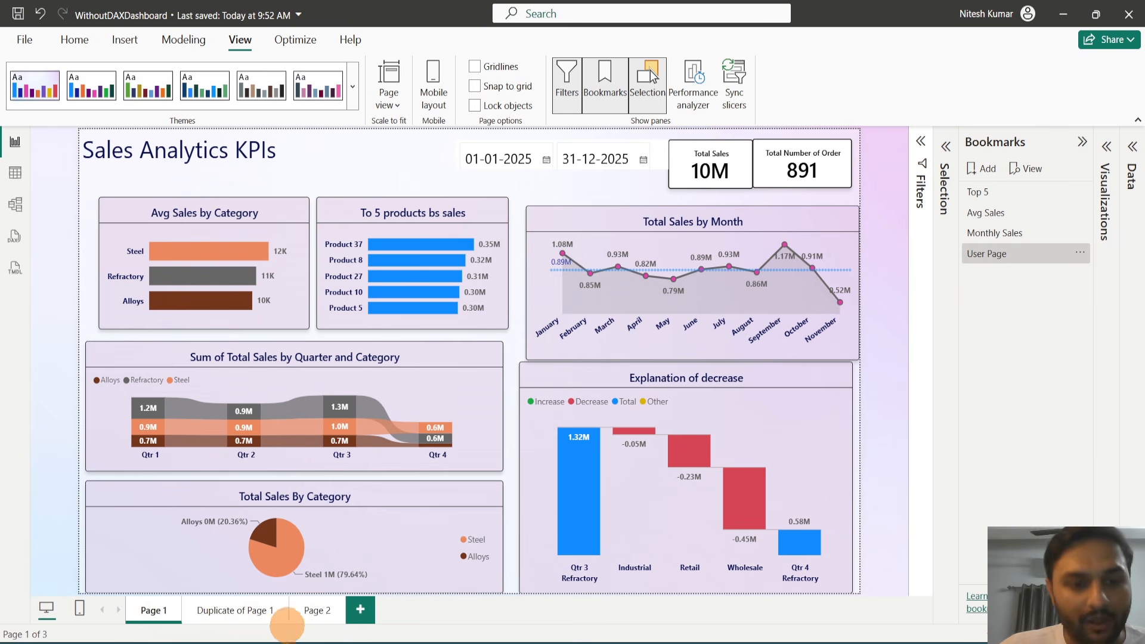
# Return to Page 2 and apply Monthly Sales, Avg Sales, Top 5 and User Page to test chart switching and page navigation
pyautogui.click(313, 611)
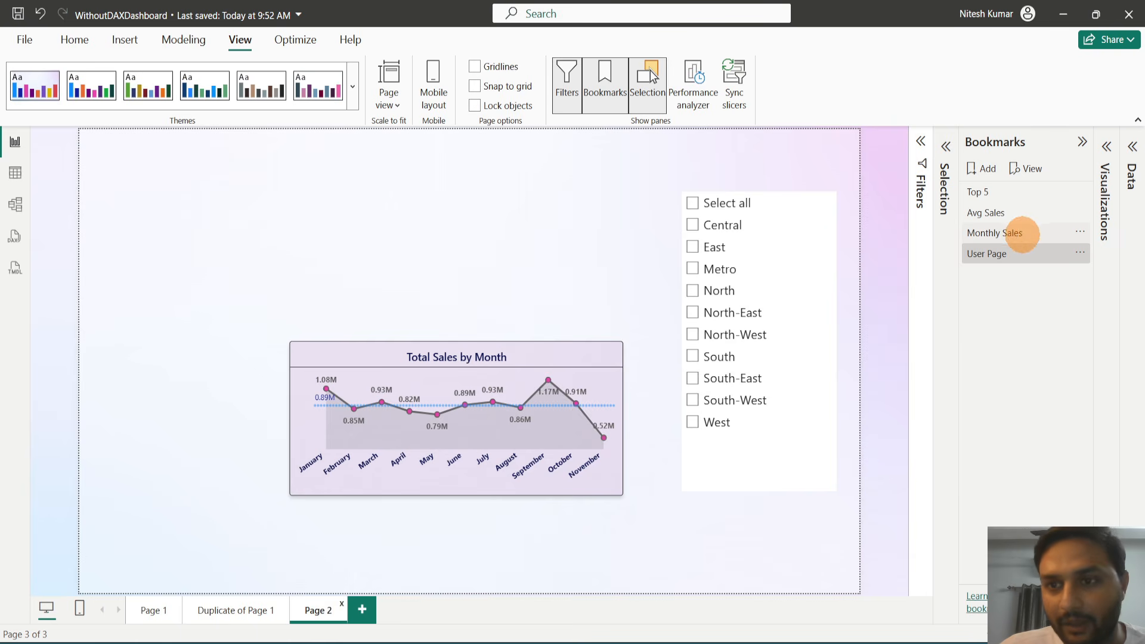
pyautogui.click(995, 233)
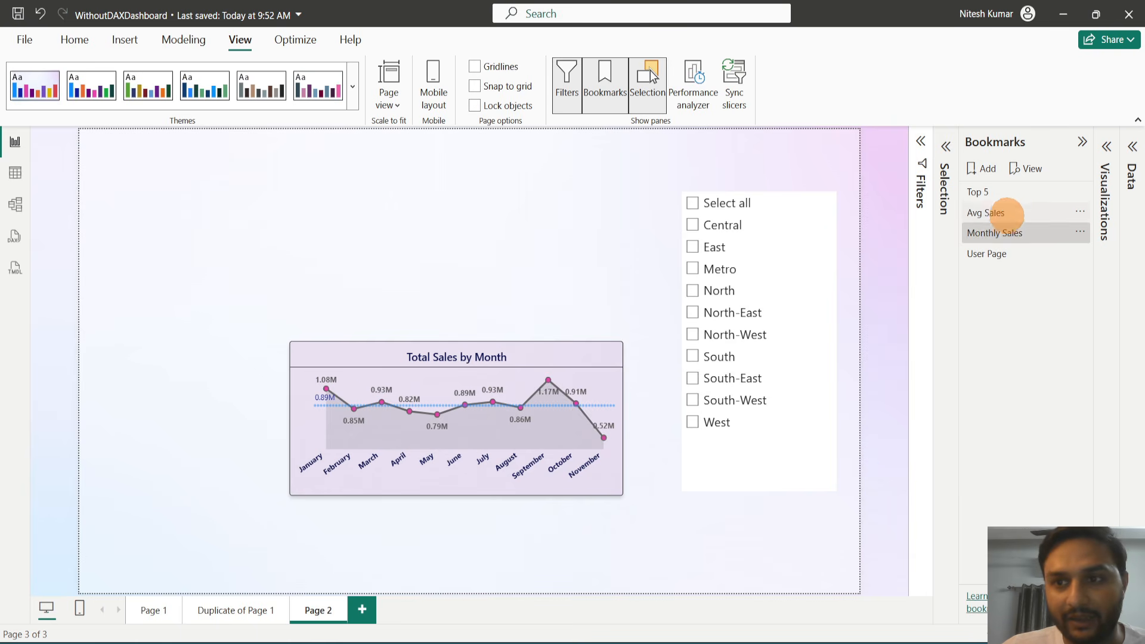
pyautogui.click(995, 212)
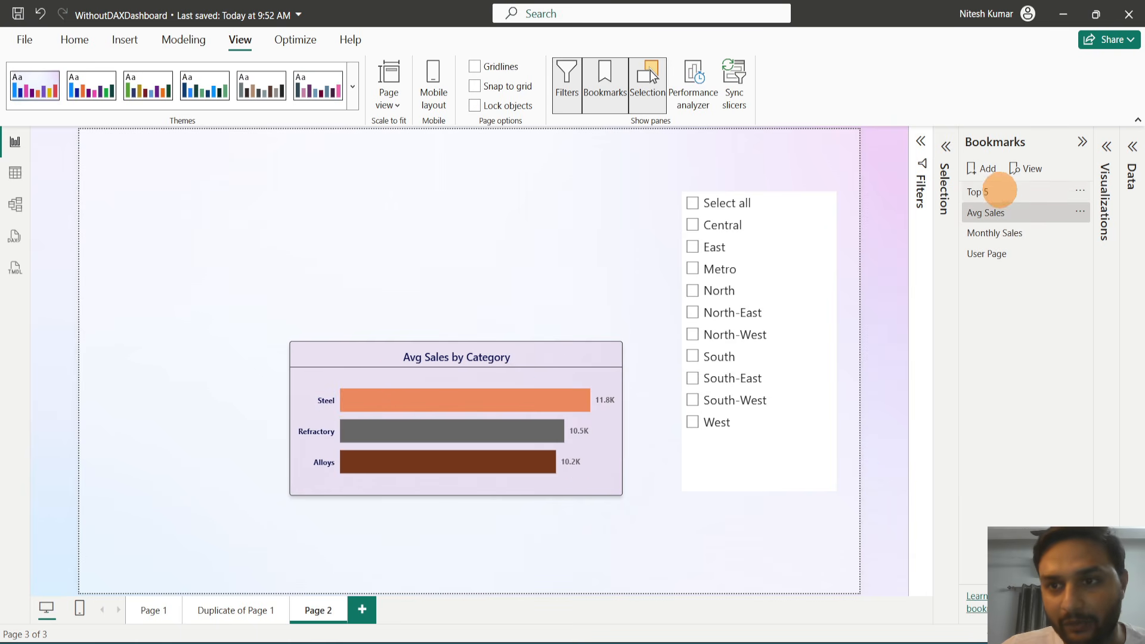
pyautogui.click(999, 190)
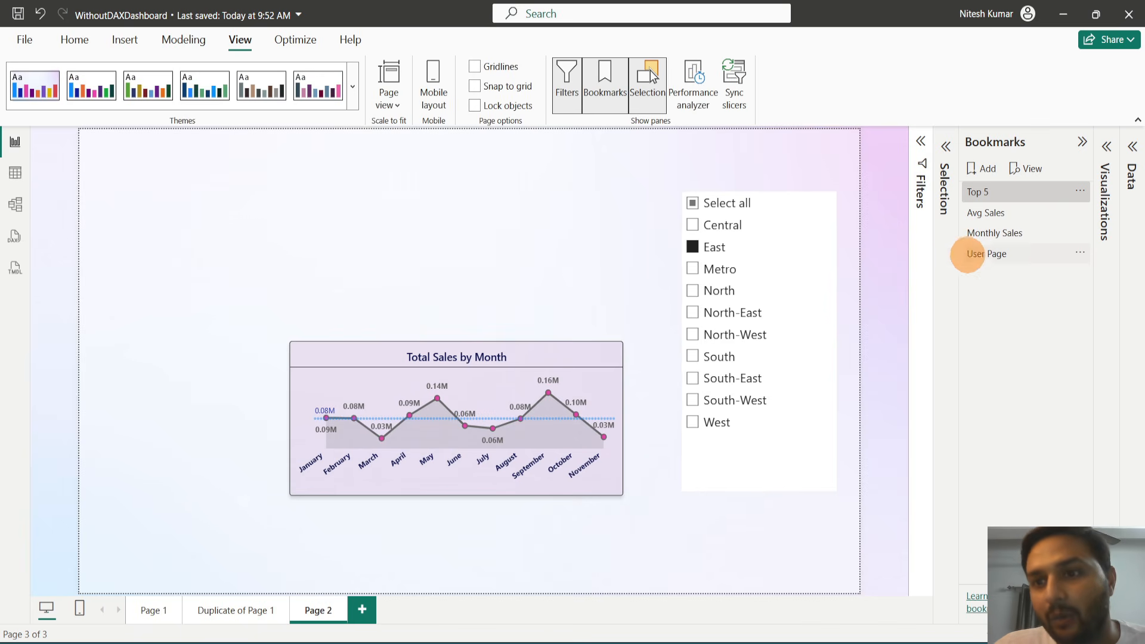
pyautogui.click(997, 253)
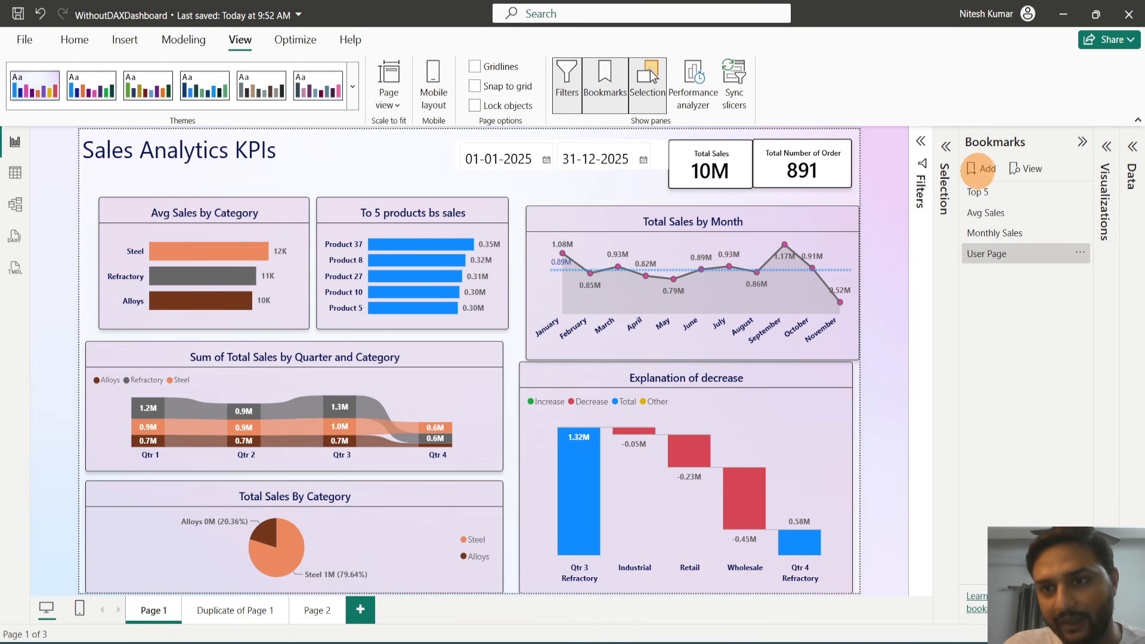
# Add another bookmark while on Page 1 and name it Analysis Page
pyautogui.click(982, 169)
pyautogui.doubleClick(1024, 274)
pyautogui.moveTo(1023, 273); pyautogui.dragTo(893, 277)
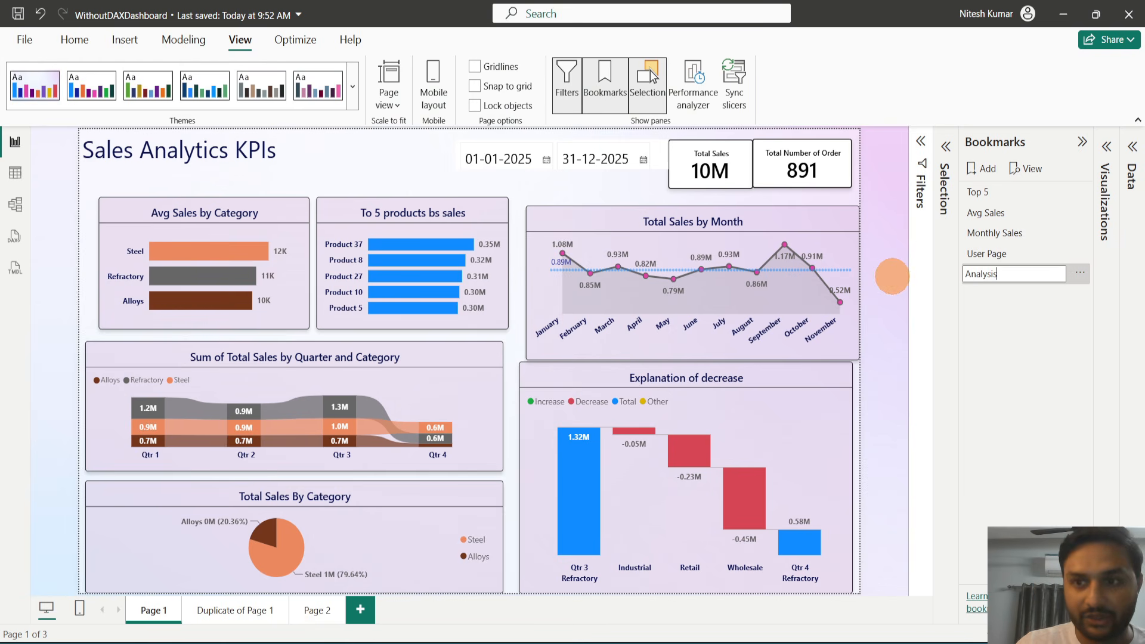
pyautogui.click(1013, 319)
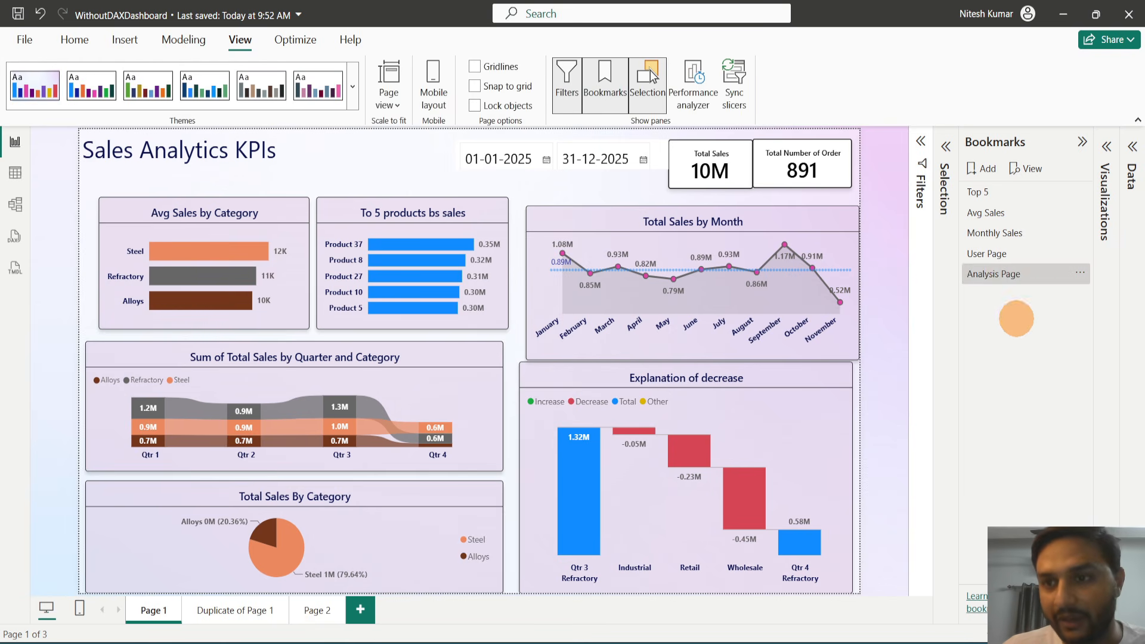
# Update the Analysis Page bookmark so that it captures Page 2
pyautogui.click(317, 612)
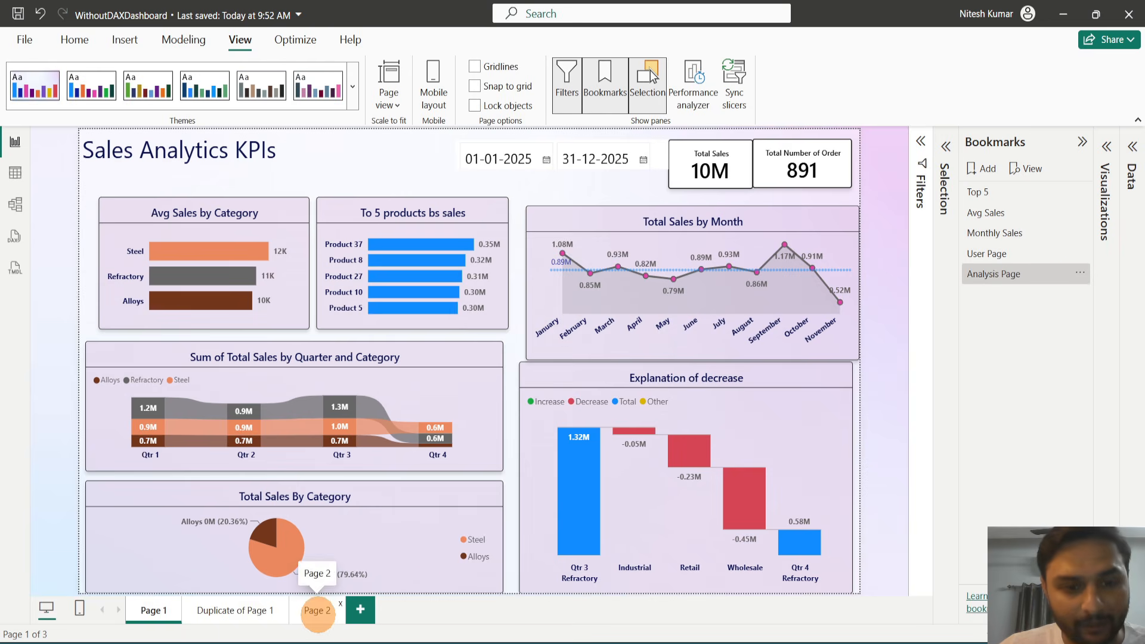
pyautogui.click(1079, 273)
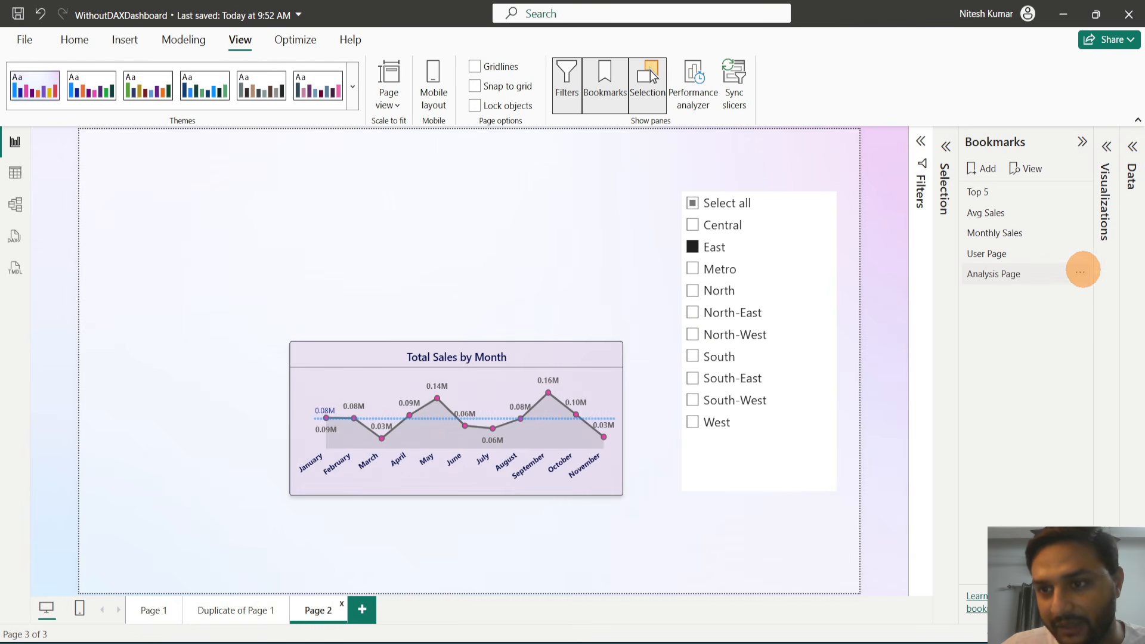
pyautogui.click(1014, 281)
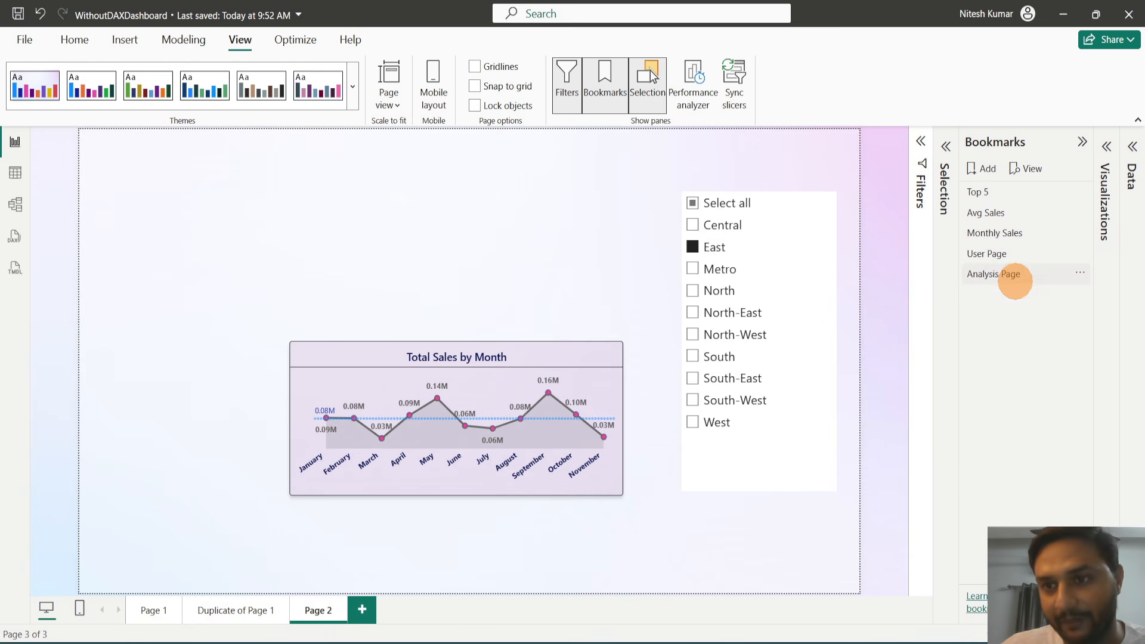
# Apply User Page and Analysis Page to test page navigation, and review Analysis Page's Current page option
pyautogui.click(987, 253)
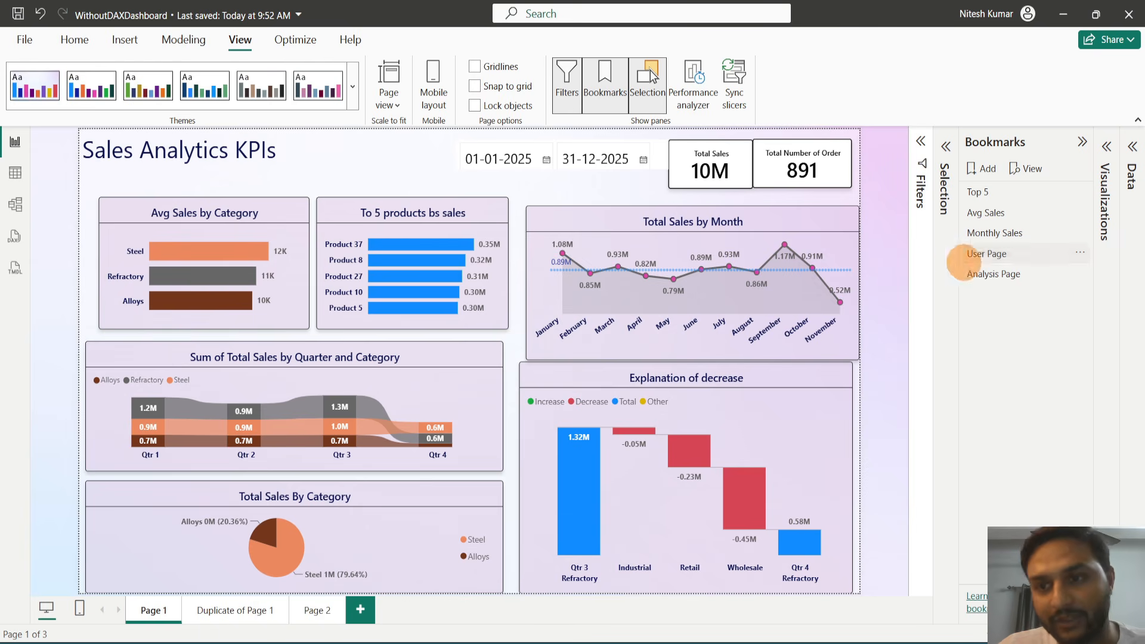
pyautogui.click(994, 274)
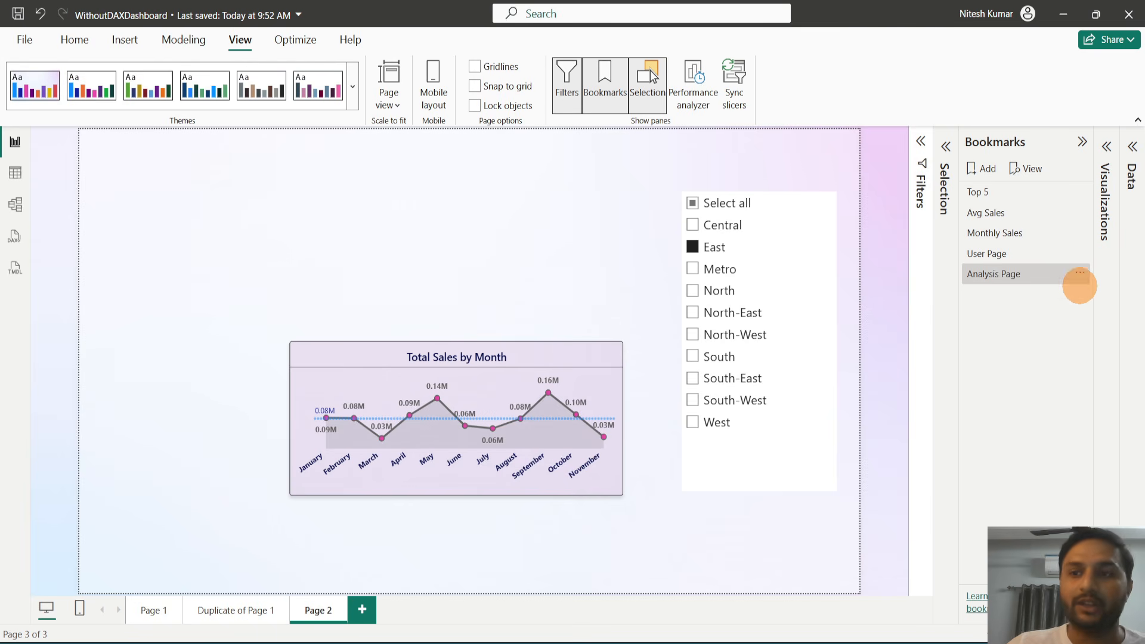
pyautogui.click(1081, 273)
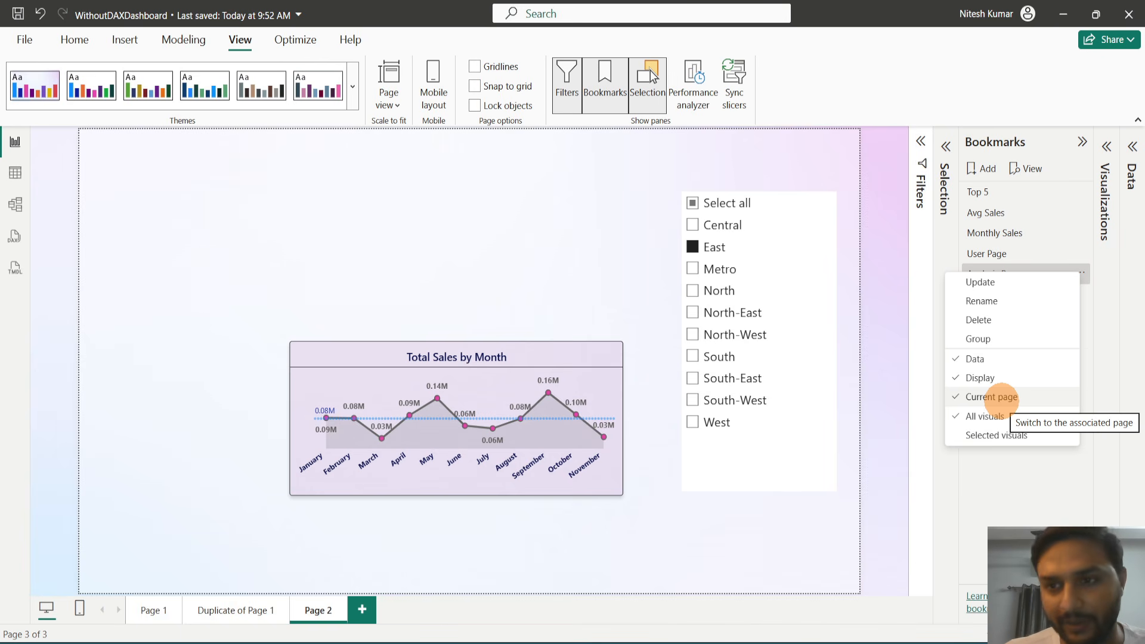
pyautogui.click(877, 243)
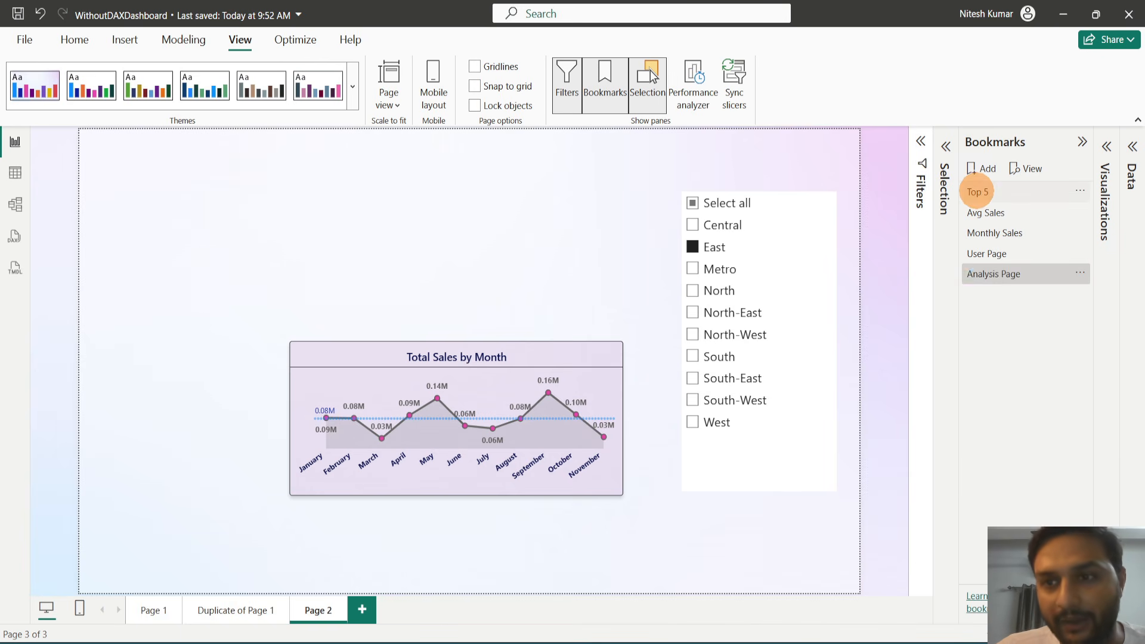
# Apply Top 5, Monthly Sales and Top 5 again to check which chart and slicer selection each bookmark restores
pyautogui.click(977, 192)
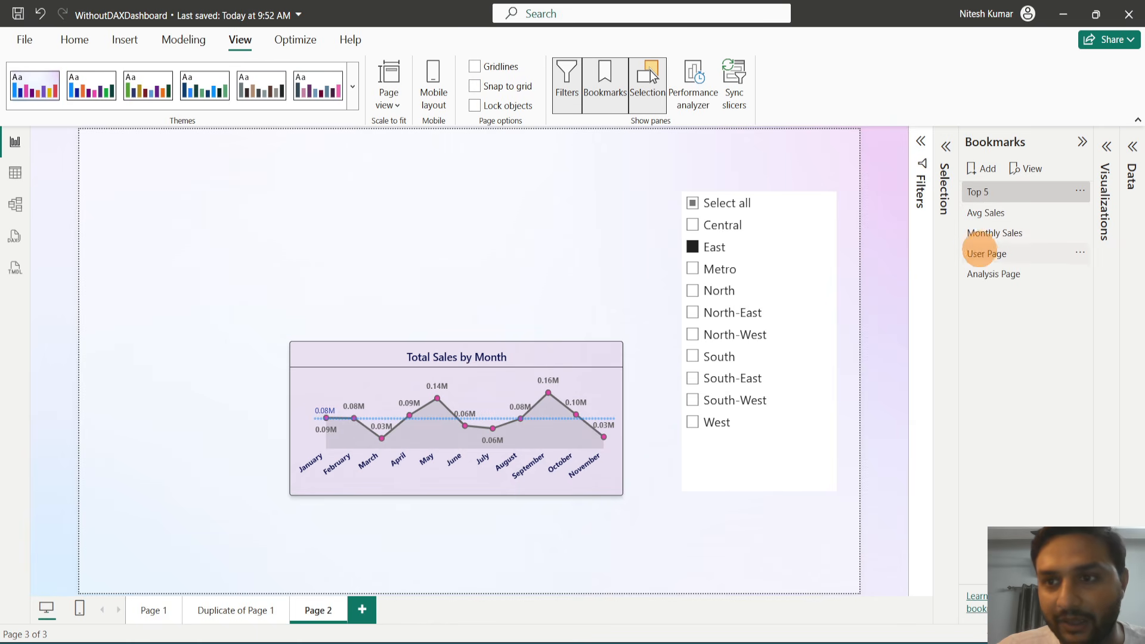
pyautogui.click(981, 233)
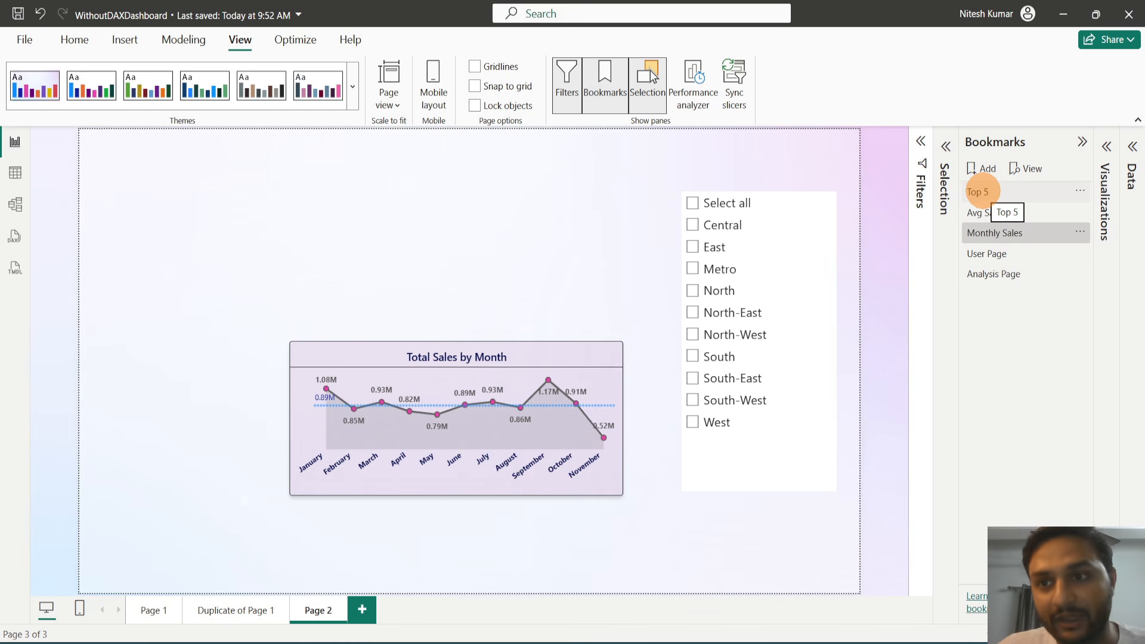
pyautogui.click(977, 192)
# Show the Top 5 products by sales chart, hide Total Sales by Month, and update the Top 5 bookmark with this visibility
pyautogui.click(946, 146)
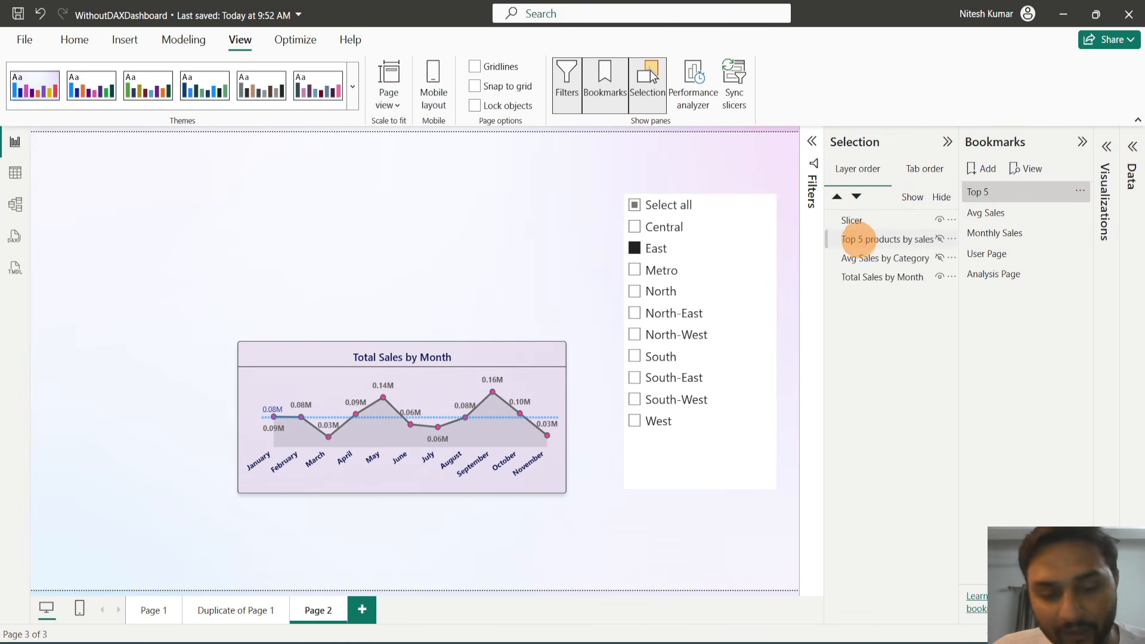
pyautogui.moveTo(844, 243)
pyautogui.mouseDown()
pyautogui.moveTo(940, 238)
pyautogui.moveTo(914, 230)
pyautogui.mouseUp()
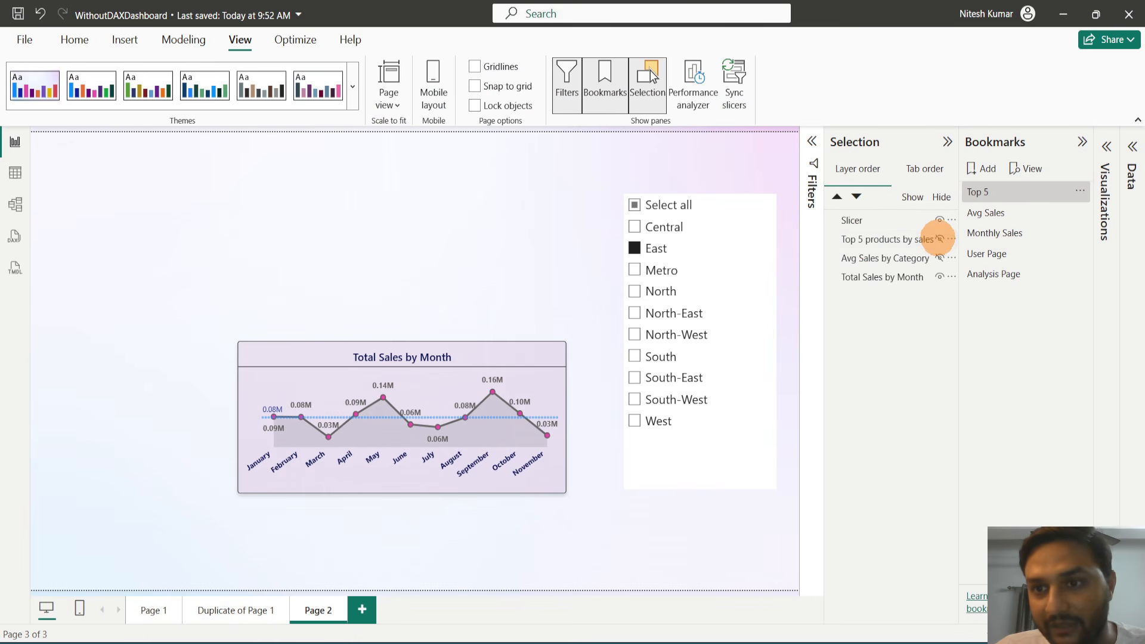
pyautogui.click(939, 239)
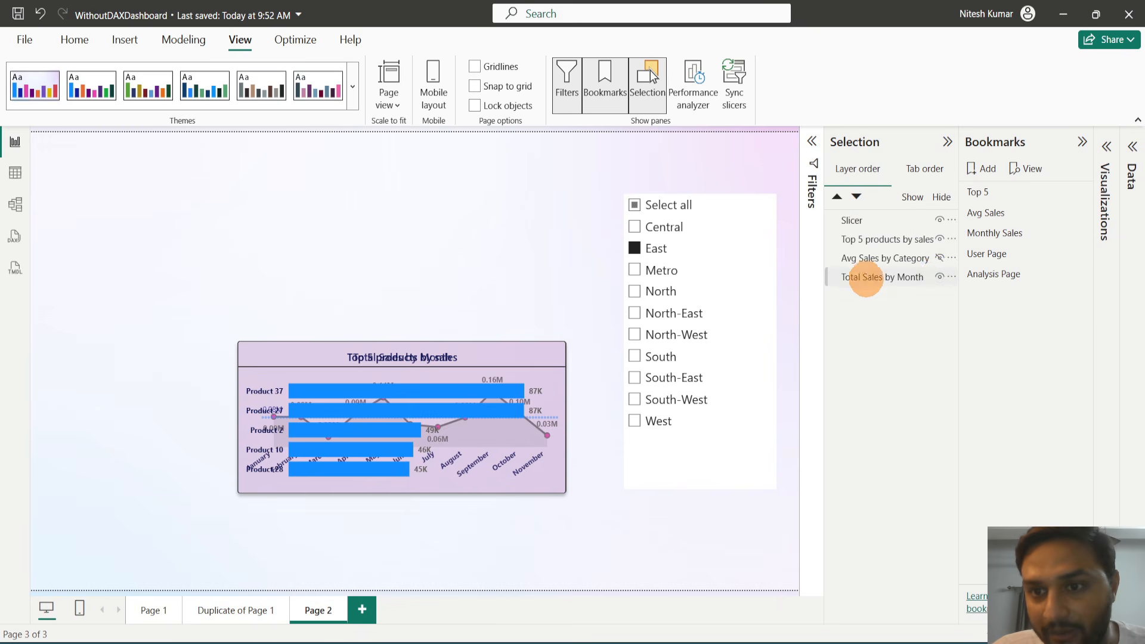
pyautogui.click(940, 277)
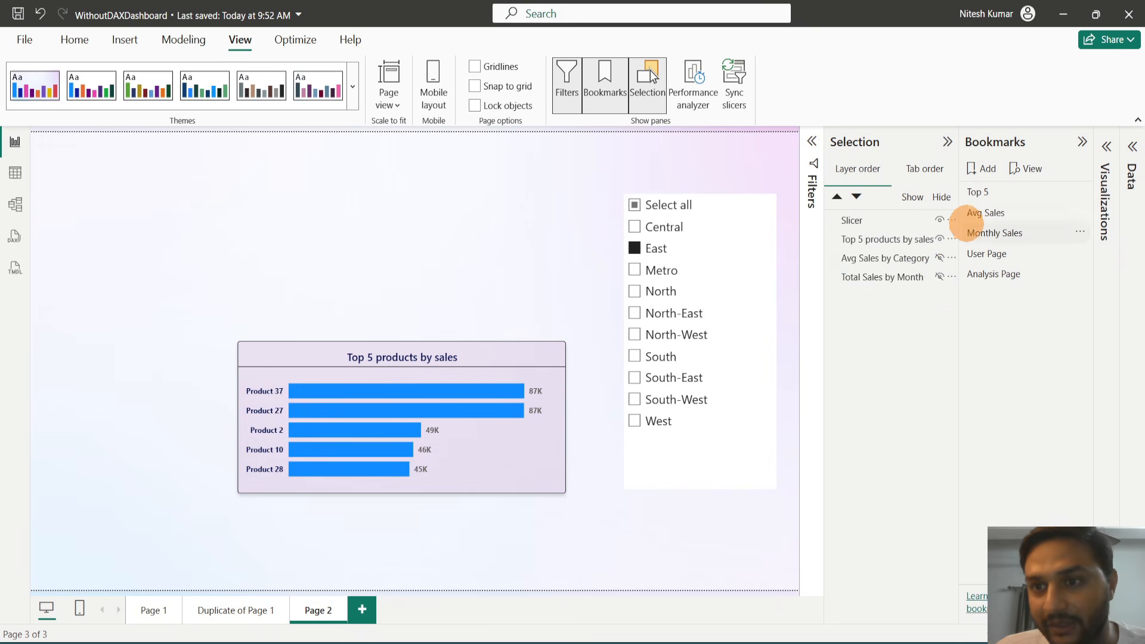
pyautogui.click(1079, 191)
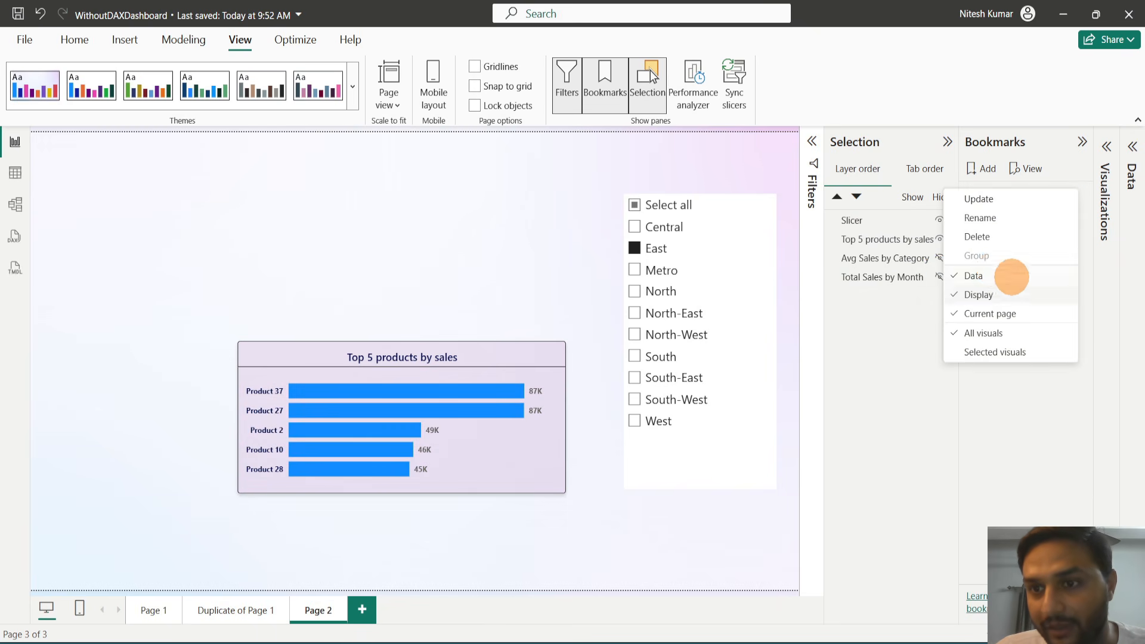
pyautogui.click(979, 198)
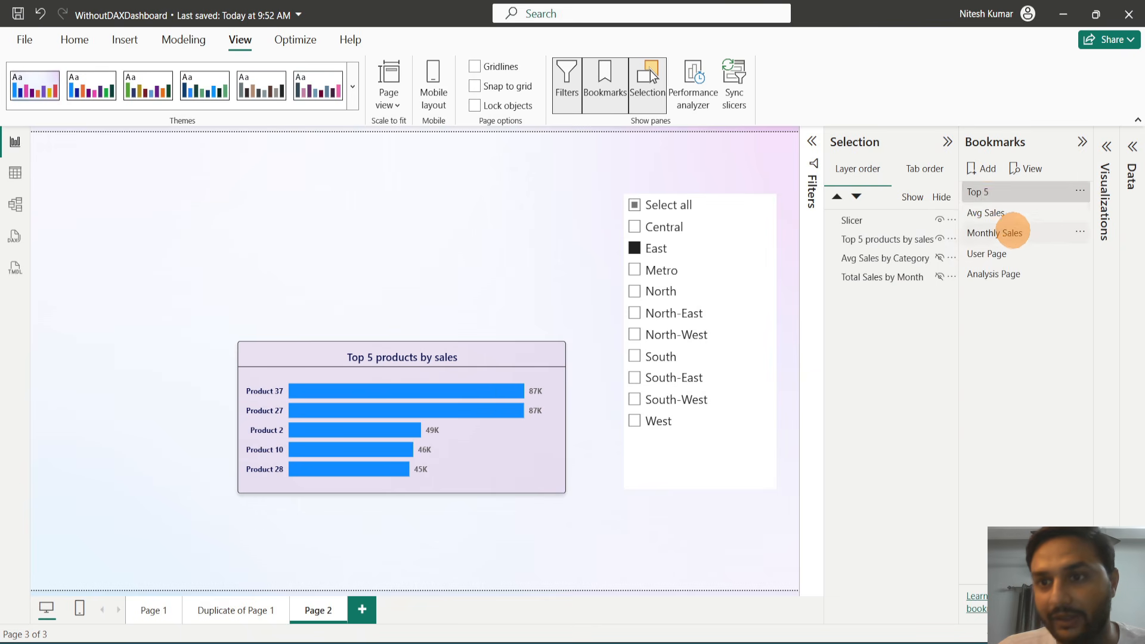
# Apply the Avg Sales and Monthly Sales bookmarks to check that each displays its own chart
pyautogui.click(1000, 212)
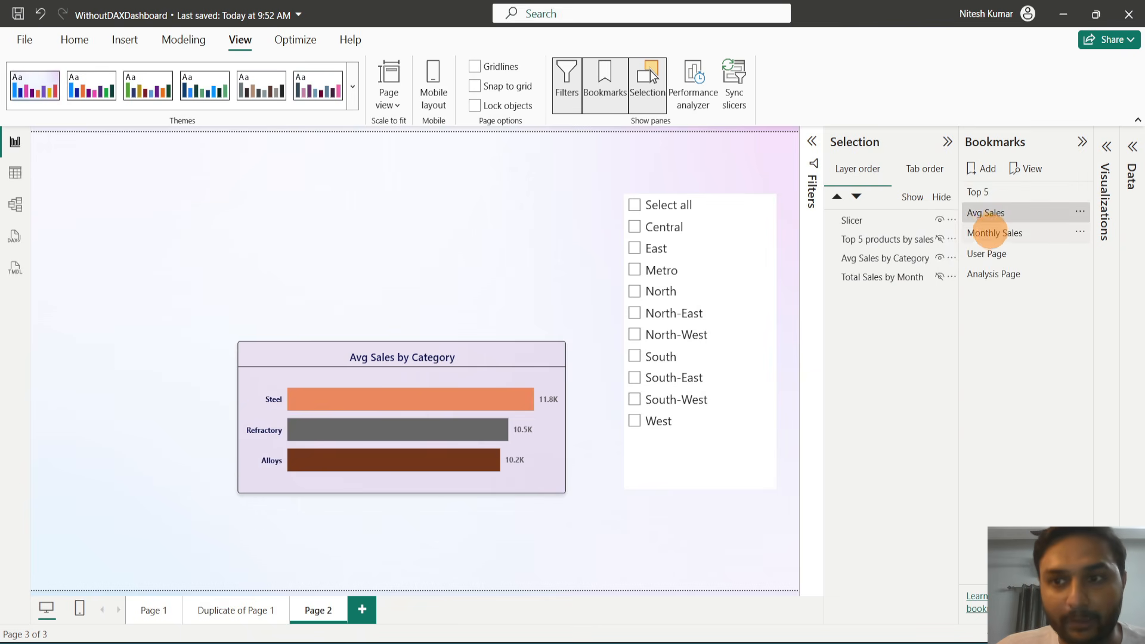
pyautogui.click(995, 232)
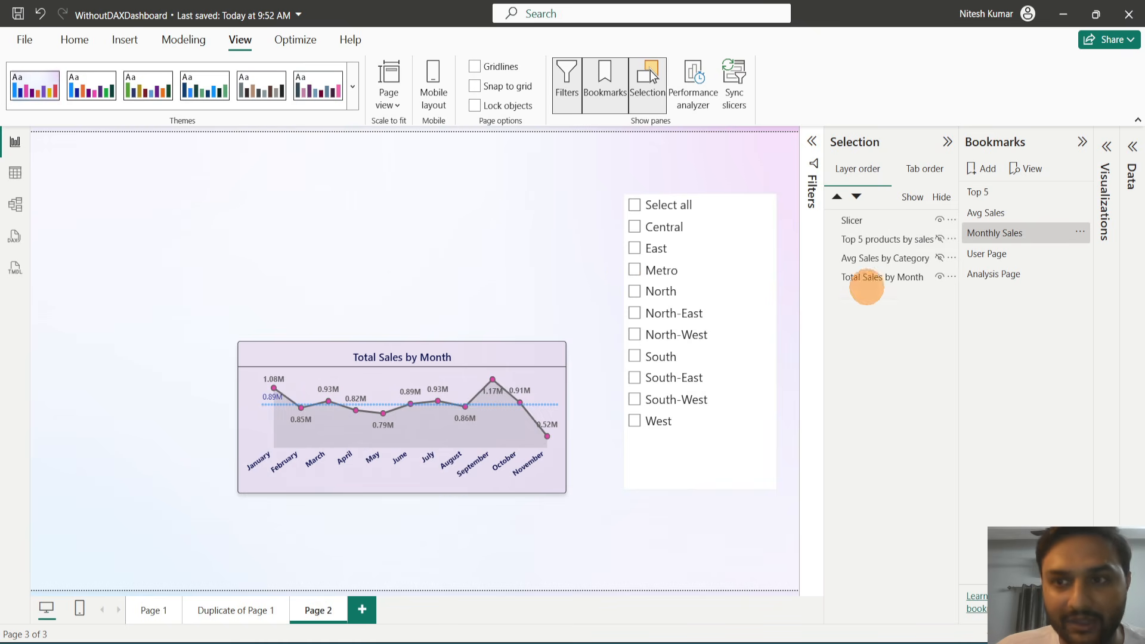
# Remove the saved East slicer selection from the Top 5 bookmark and reapply the bookmark to check its chart
pyautogui.click(1017, 191)
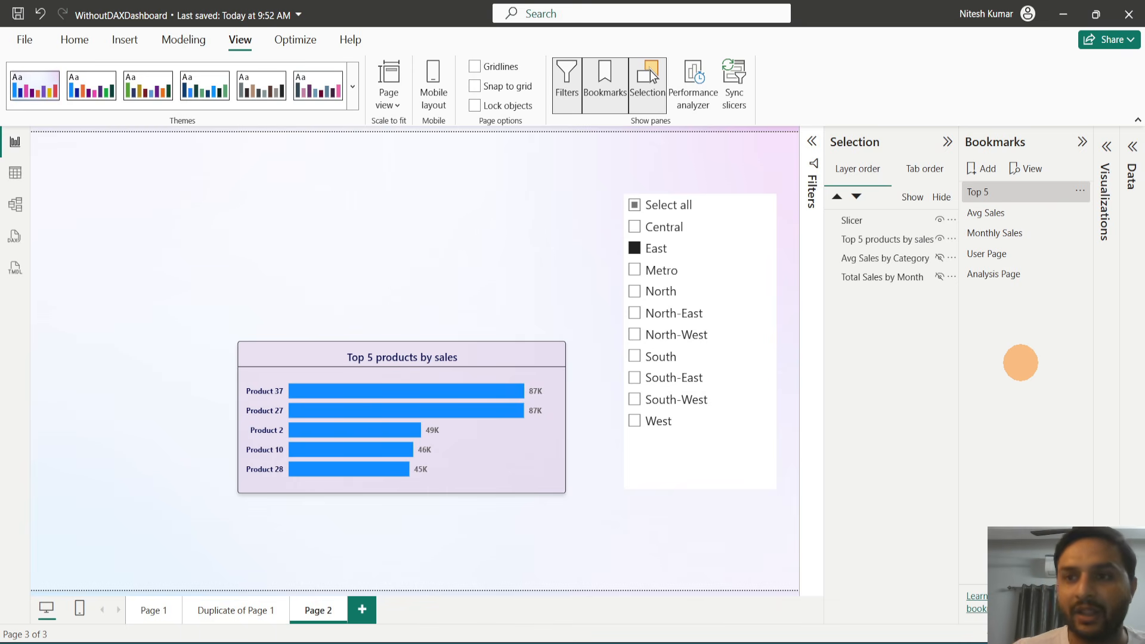
pyautogui.click(1081, 190)
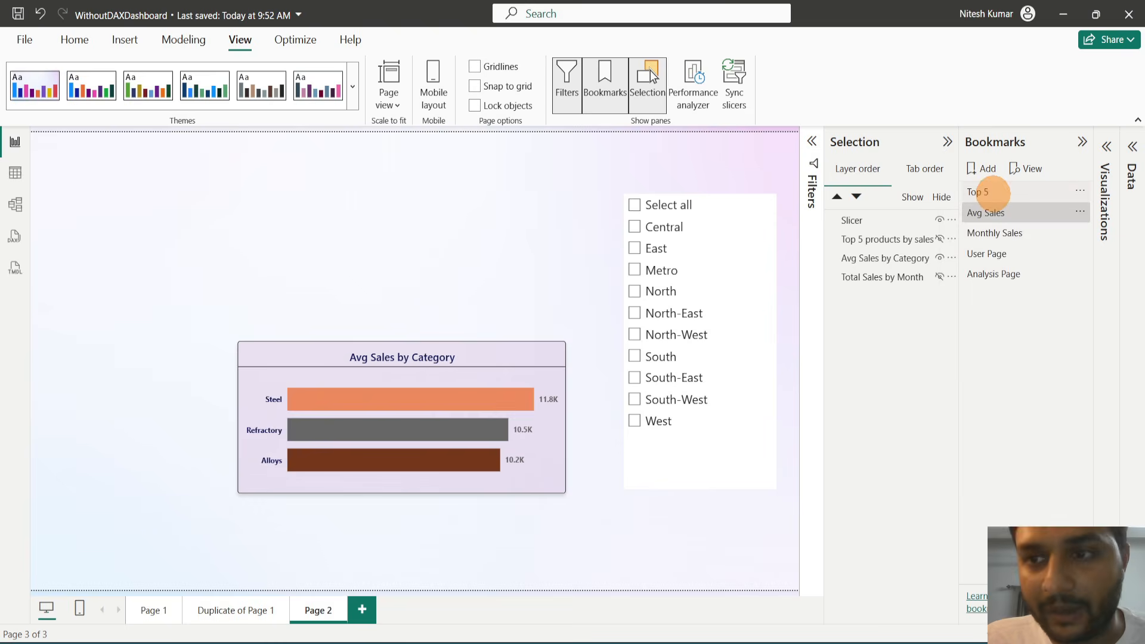
pyautogui.click(984, 192)
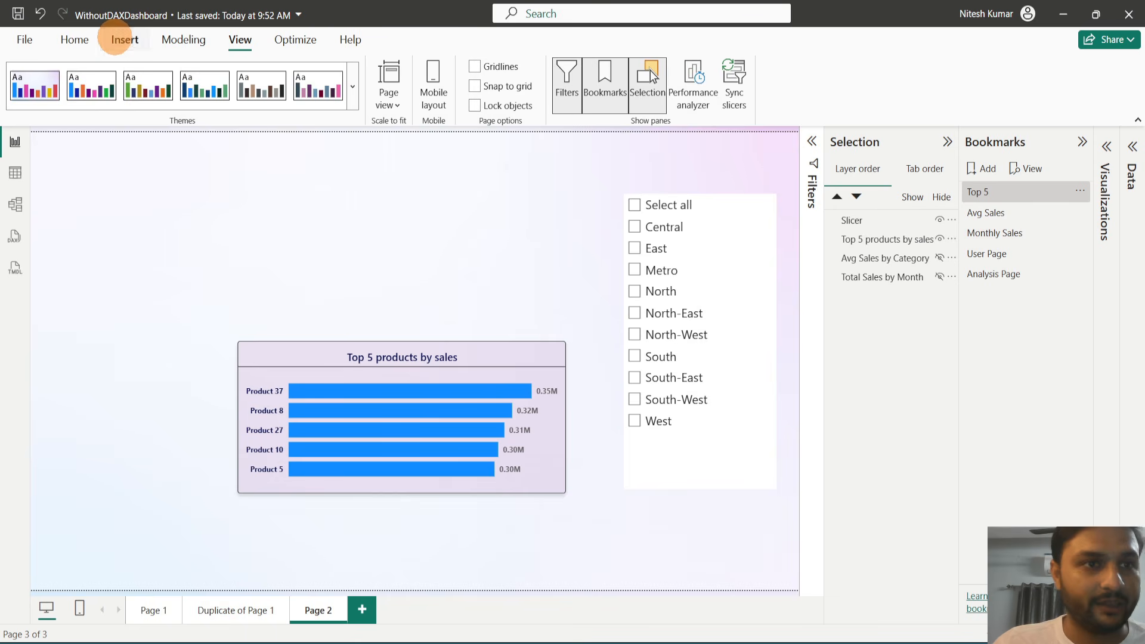
# Insert a blank button, place it just above the left end of the Top 5 products by sales chart, and show its formatting options
pyautogui.click(119, 39)
pyautogui.click(461, 95)
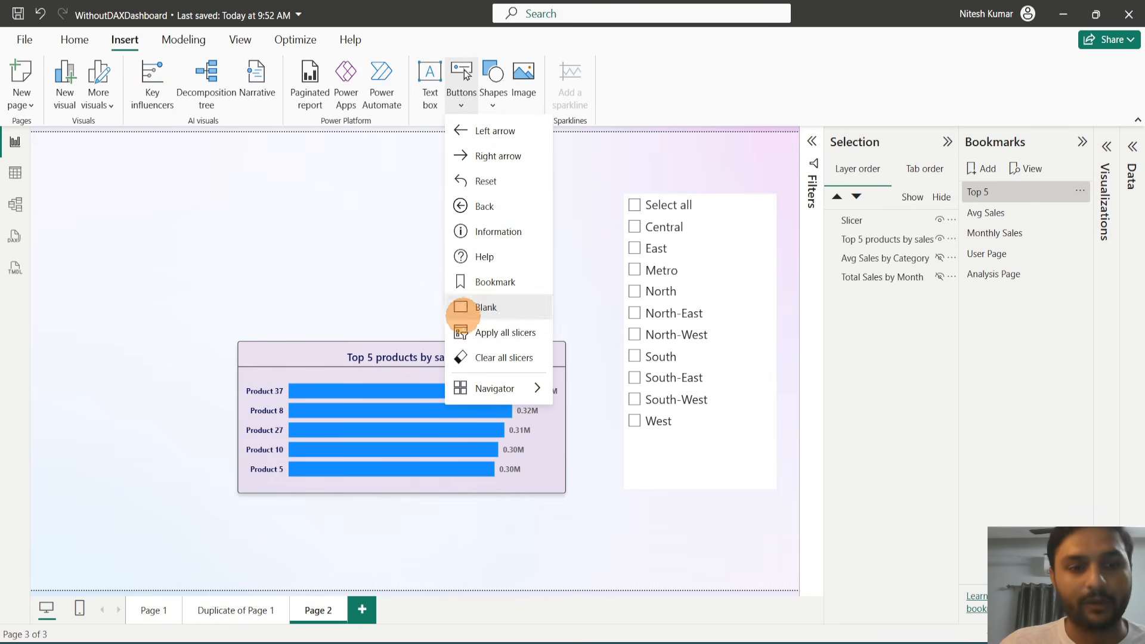
pyautogui.click(482, 307)
pyautogui.moveTo(99, 149); pyautogui.dragTo(321, 312)
pyautogui.click(1107, 146)
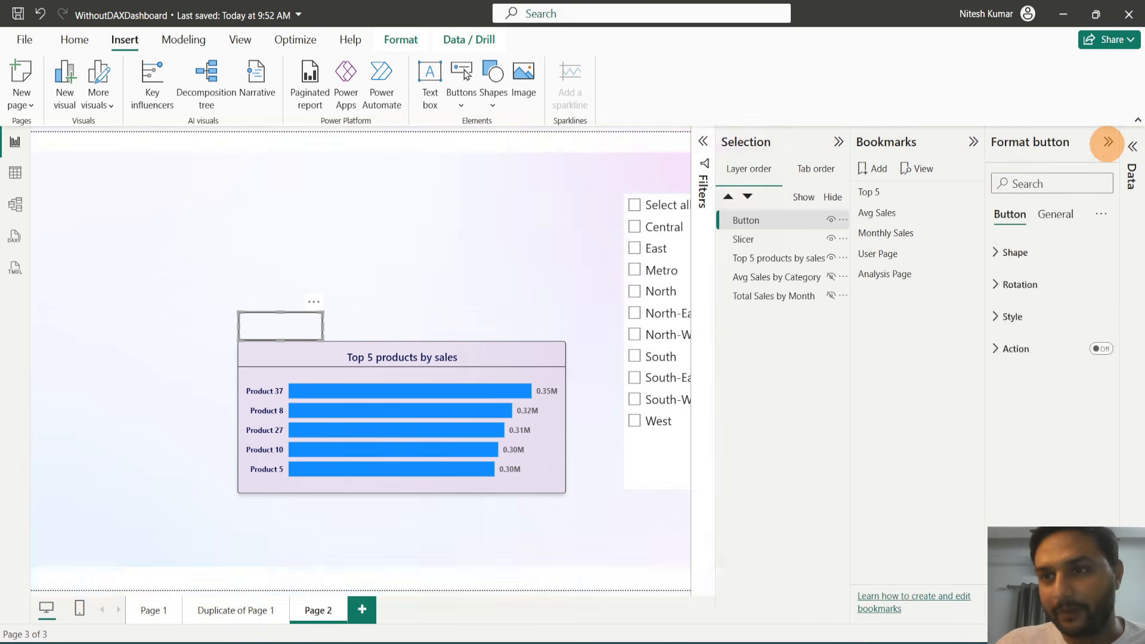
# Turn on the button's text and set it to "Top 5" in bold at font size 15
pyautogui.click(1004, 316)
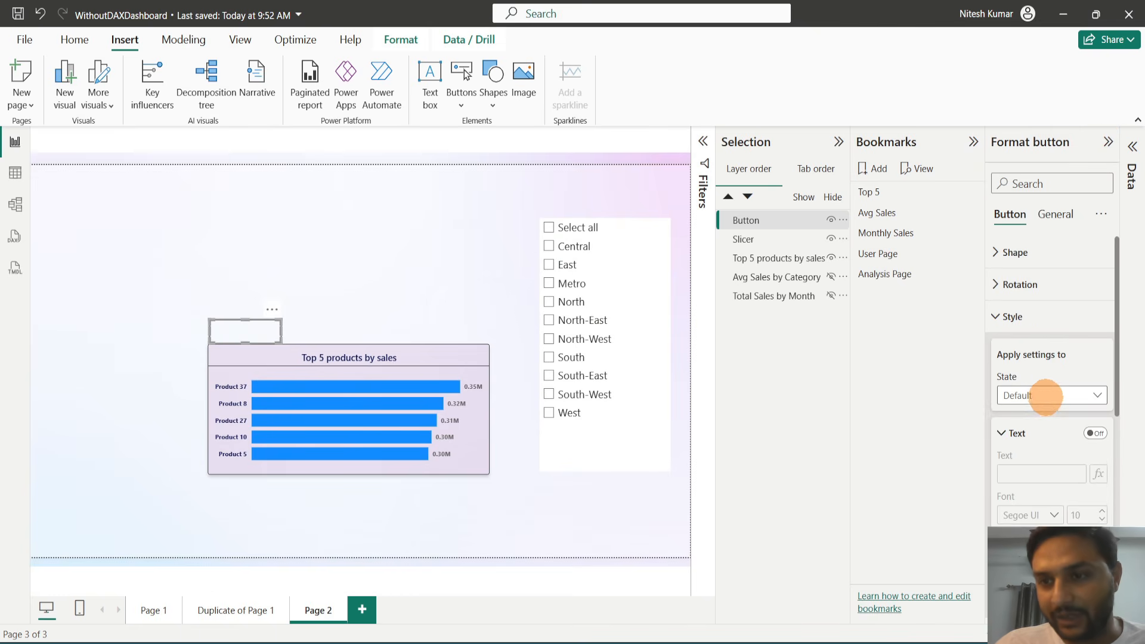
pyautogui.click(1096, 433)
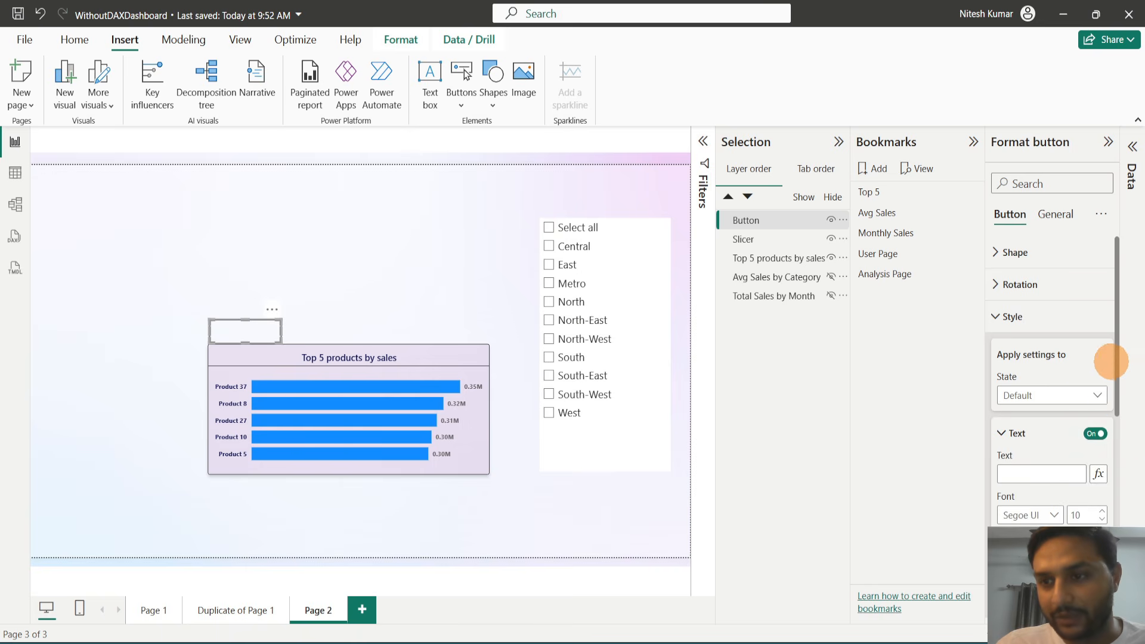
pyautogui.moveTo(1117, 347); pyautogui.dragTo(1119, 422)
pyautogui.click(1015, 311)
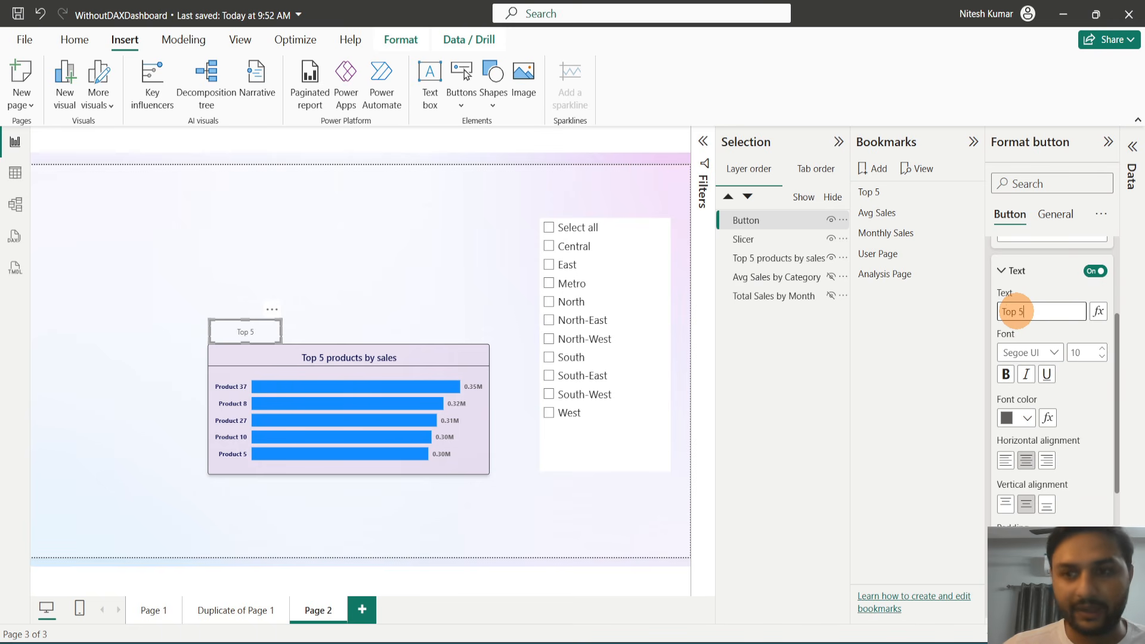
pyautogui.click(1072, 353)
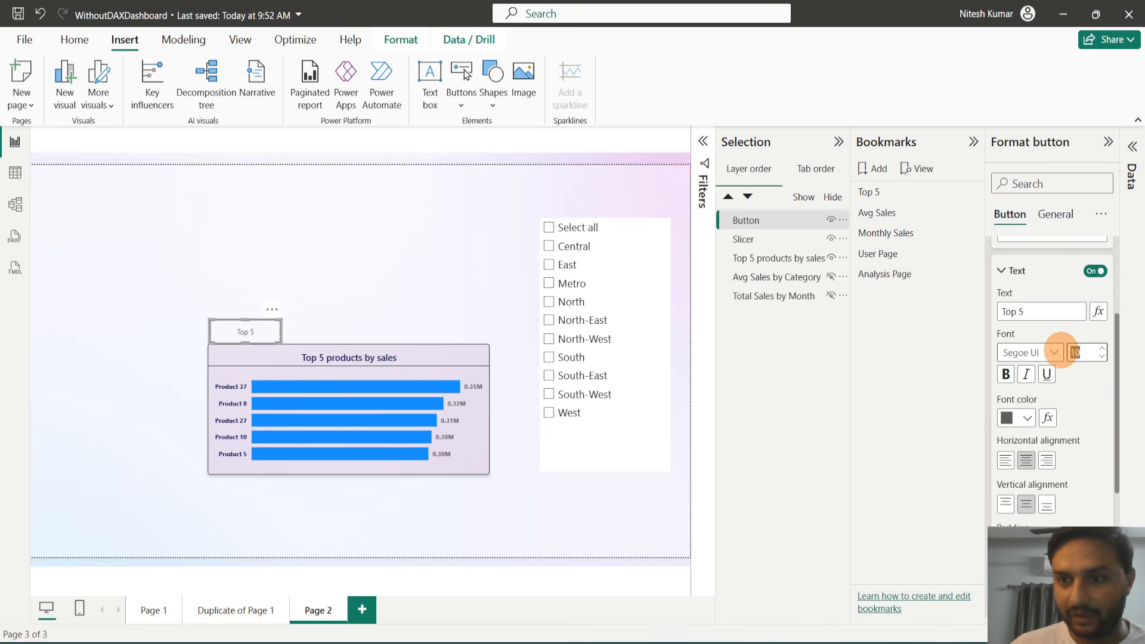
pyautogui.write('15')
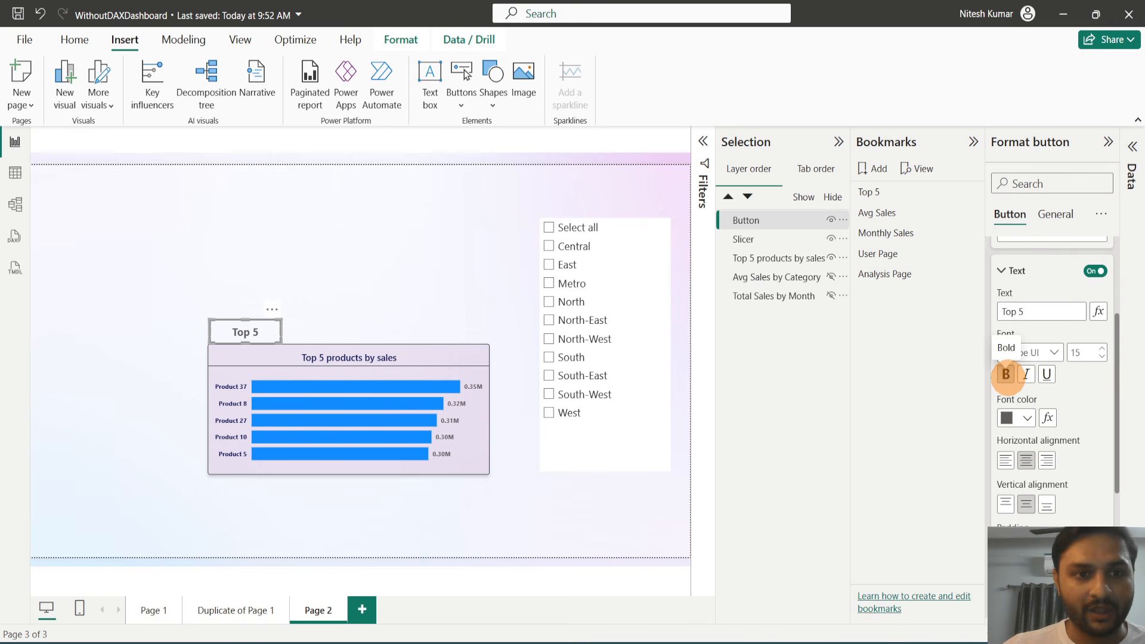
pyautogui.click(1006, 374)
# Duplicate the Top 5 button, place the copy above the middle of the chart, and change its text to "Monthly Sales"
pyautogui.hotkey('ctrl', 'c')
pyautogui.hotkey('ctrl', 'v')
pyautogui.moveTo(262, 333); pyautogui.dragTo(349, 332)
pyautogui.moveTo(1027, 312); pyautogui.dragTo(996, 315)
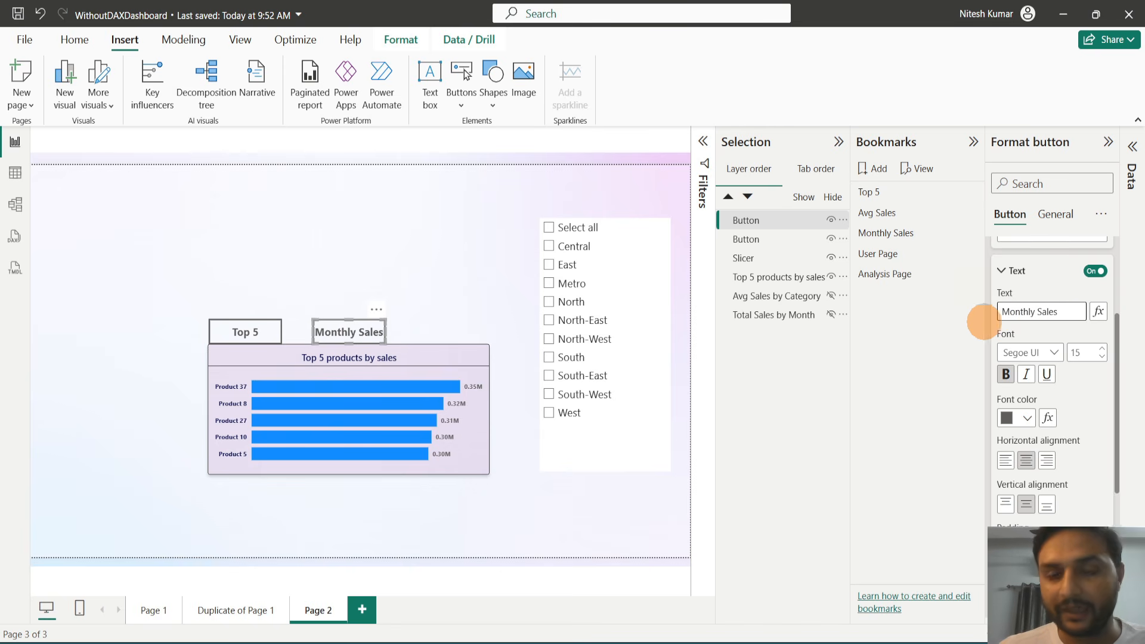
pyautogui.click(456, 329)
# Duplicate the Monthly Sales button, place the copy above the chart's right end, and change its text to "Avg Sales"
pyautogui.click(368, 332)
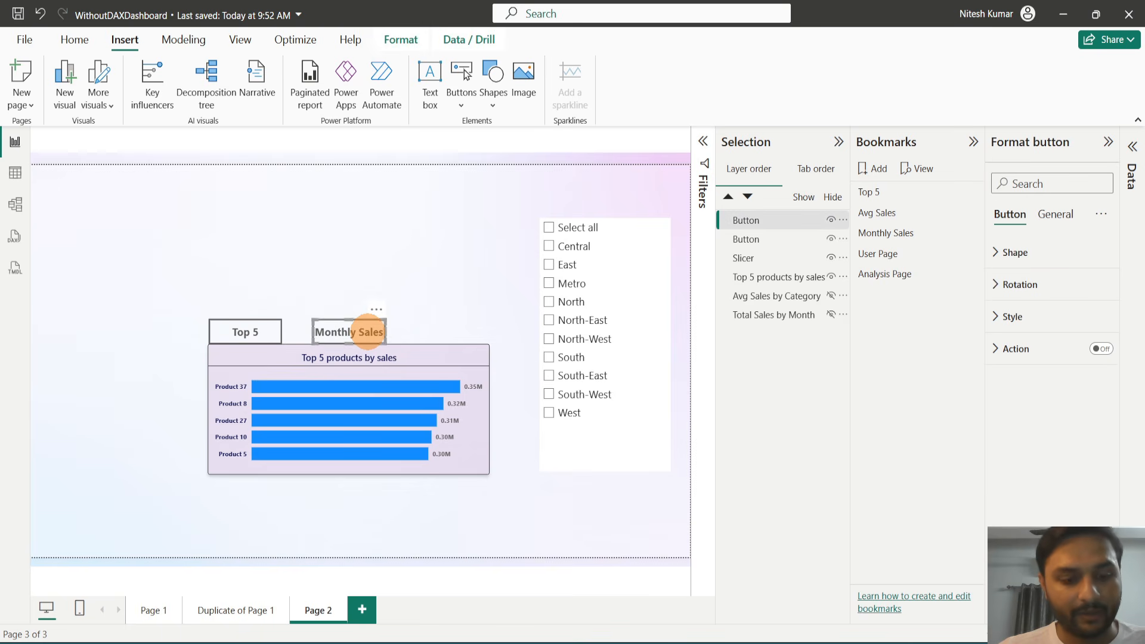
pyautogui.hotkey('ctrl', 'c')
pyautogui.hotkey('ctrl', 'v')
pyautogui.moveTo(368, 332); pyautogui.dragTo(453, 332)
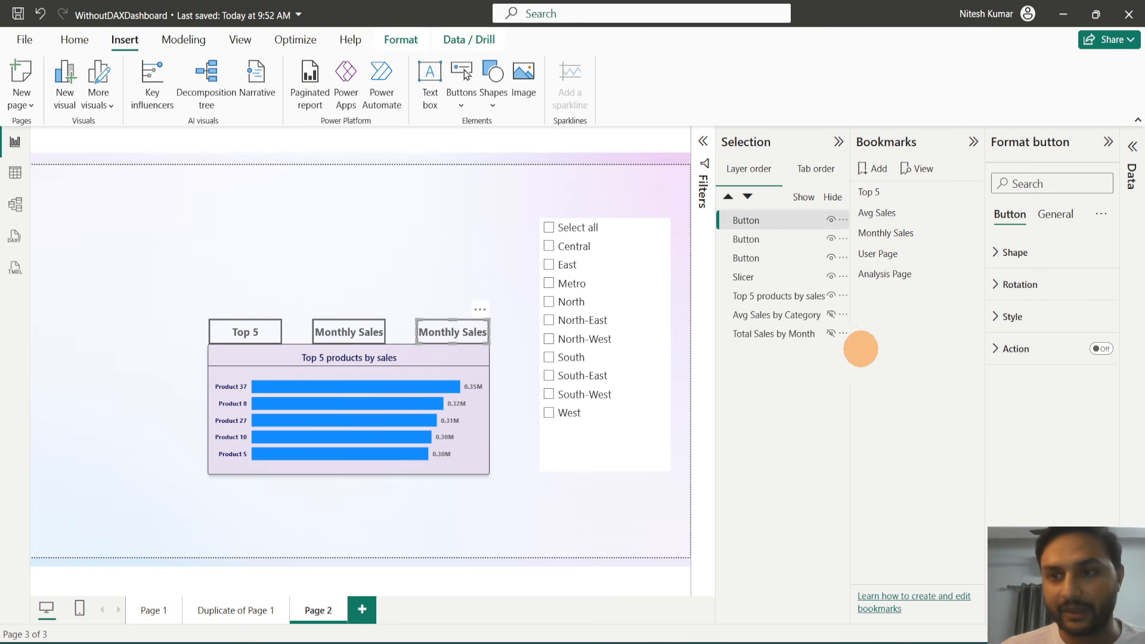
pyautogui.click(1011, 316)
pyautogui.click(1052, 474)
pyautogui.moveTo(1063, 473); pyautogui.dragTo(980, 473)
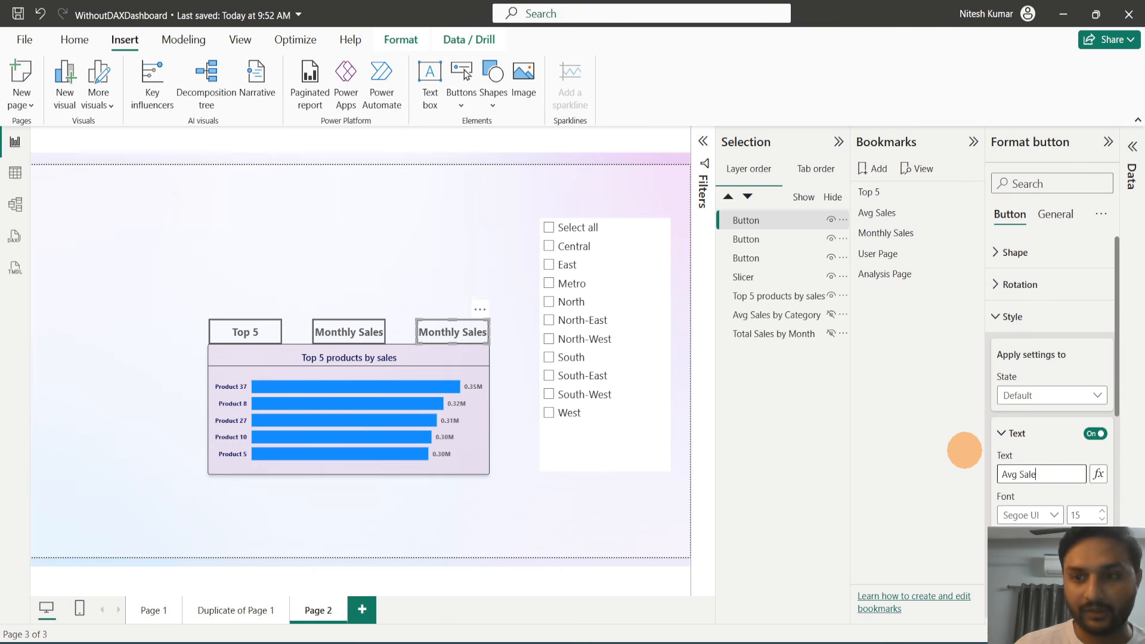
pyautogui.write('Avg Sales')
pyautogui.click(682, 346)
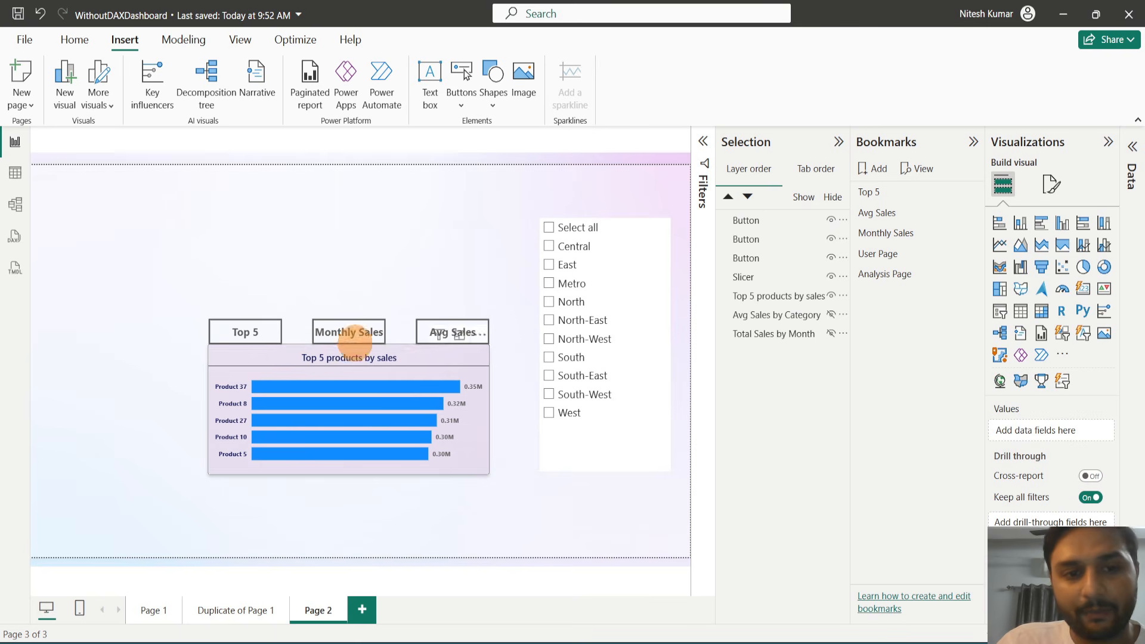
# Collapse the Selection and Bookmarks panes to give the report canvas more room
pyautogui.click(350, 330)
pyautogui.click(422, 238)
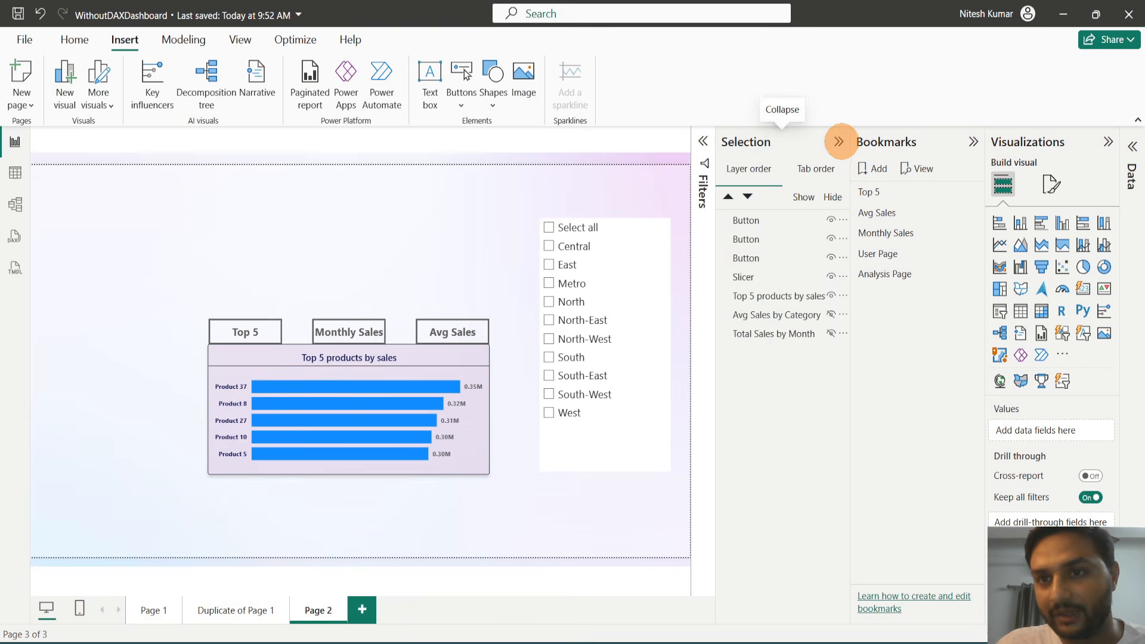
pyautogui.click(839, 142)
pyautogui.click(967, 142)
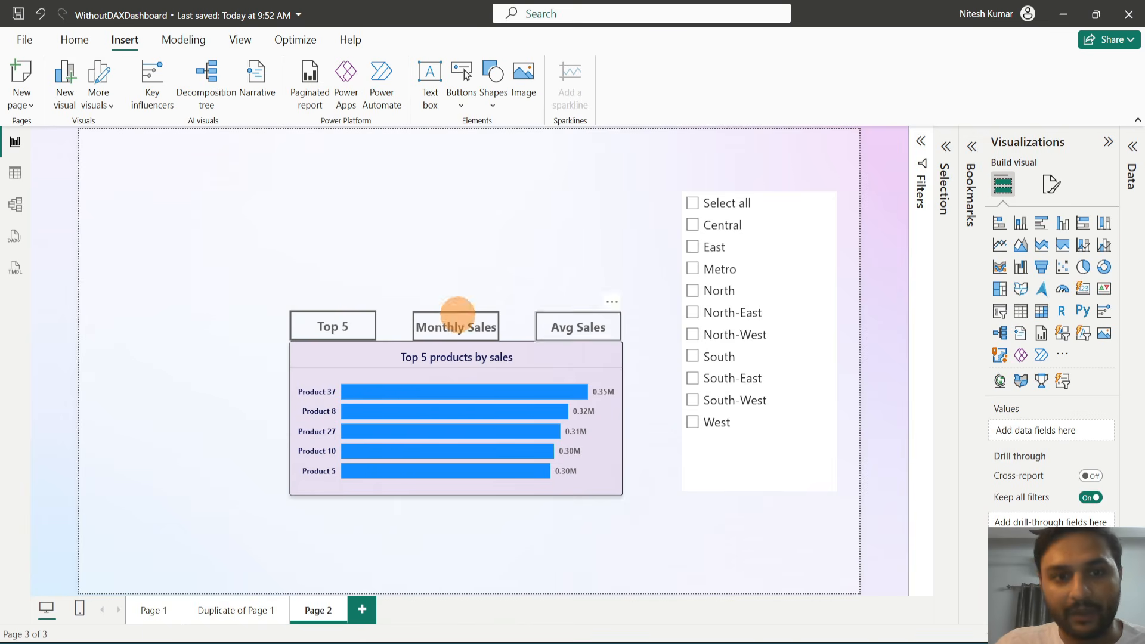
# Turn on the Top 5 button's action with type Bookmark and link it to the Top 5 bookmark
pyautogui.click(338, 326)
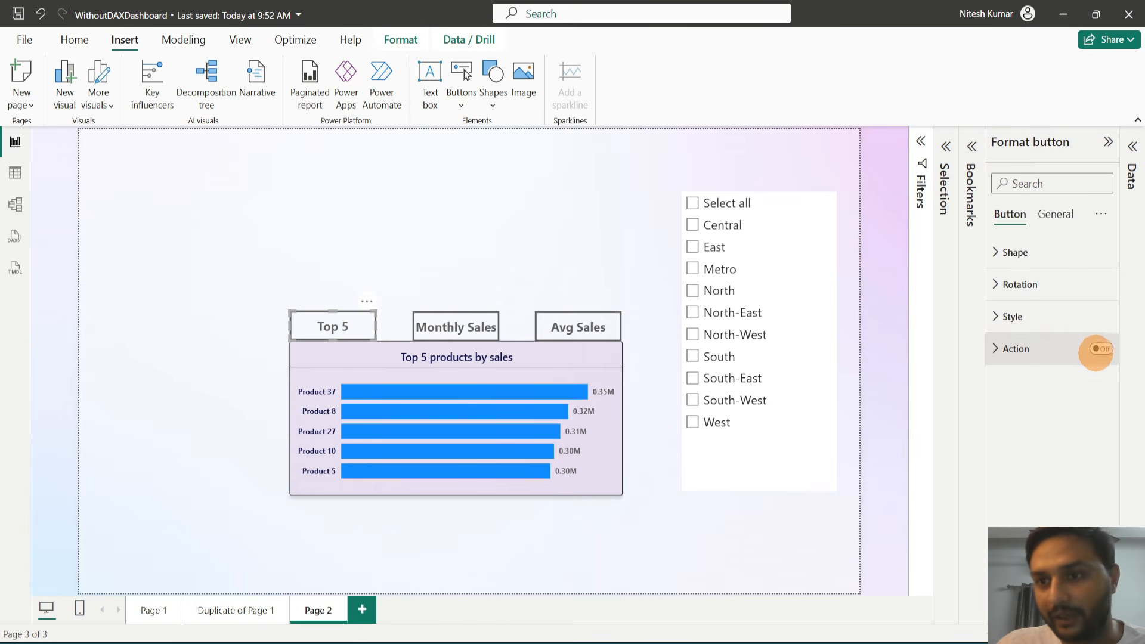
pyautogui.click(1099, 349)
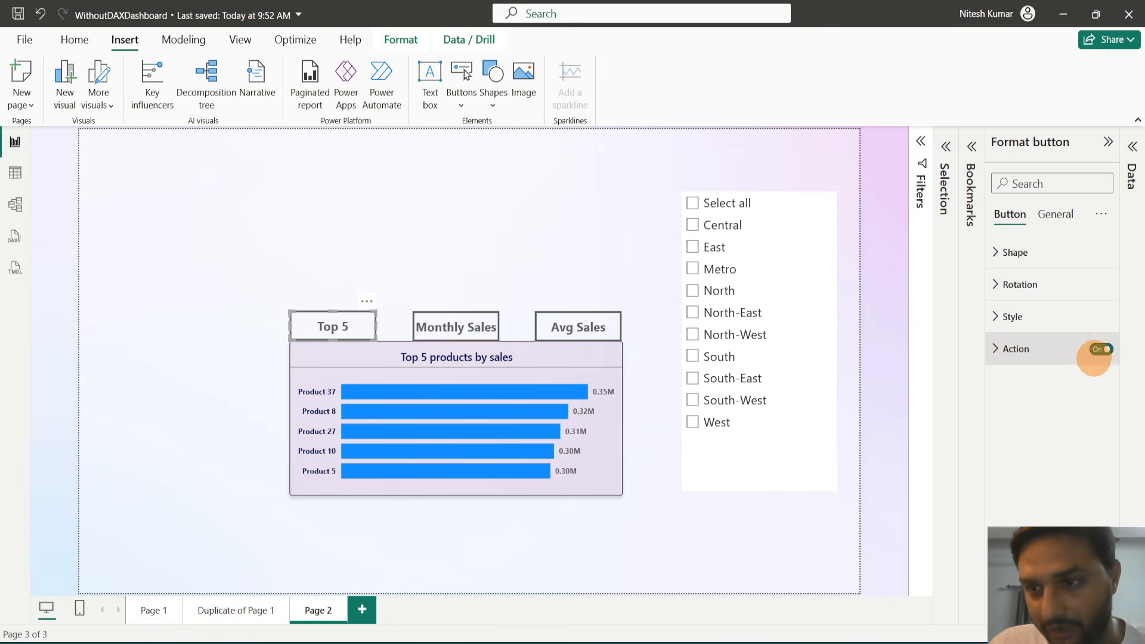
pyautogui.click(997, 349)
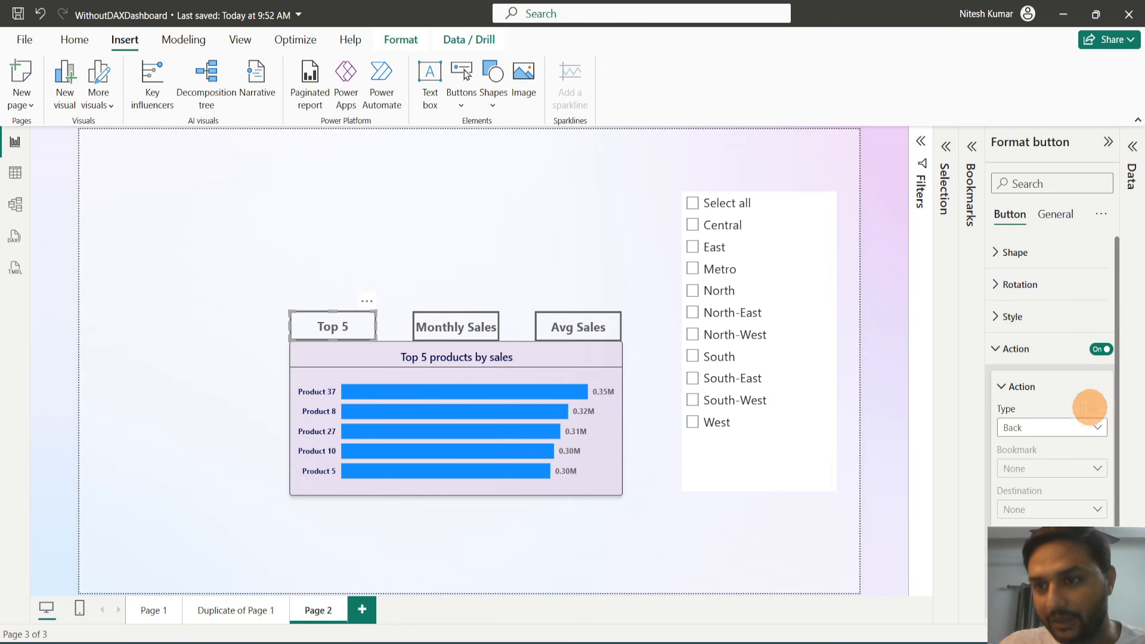
pyautogui.moveTo(1113, 256); pyautogui.dragTo(1117, 304)
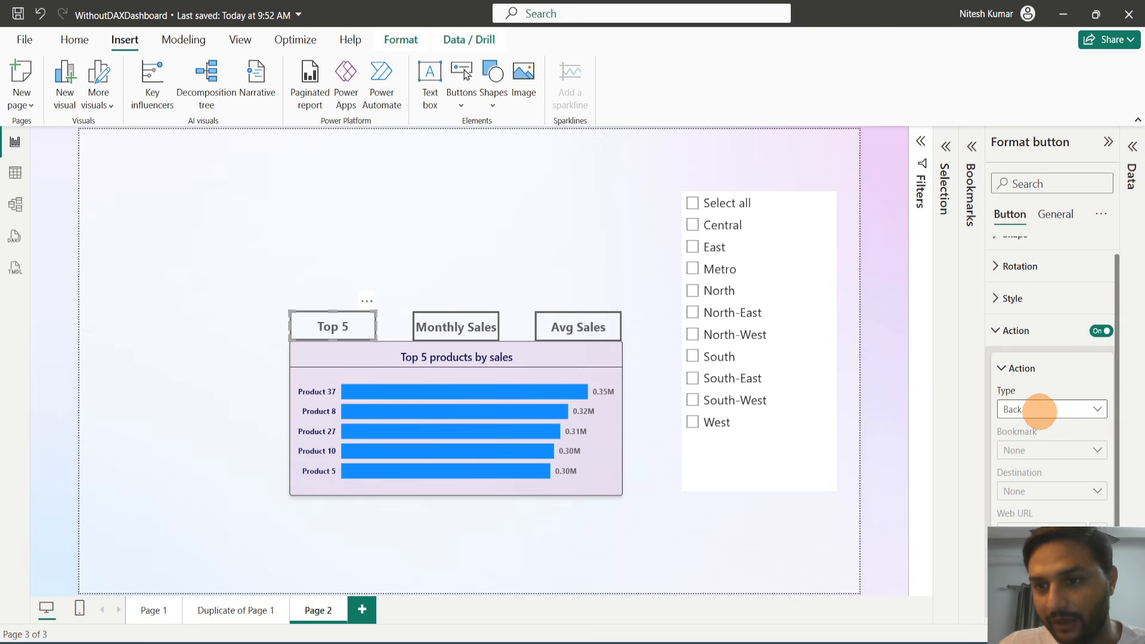
pyautogui.click(1049, 410)
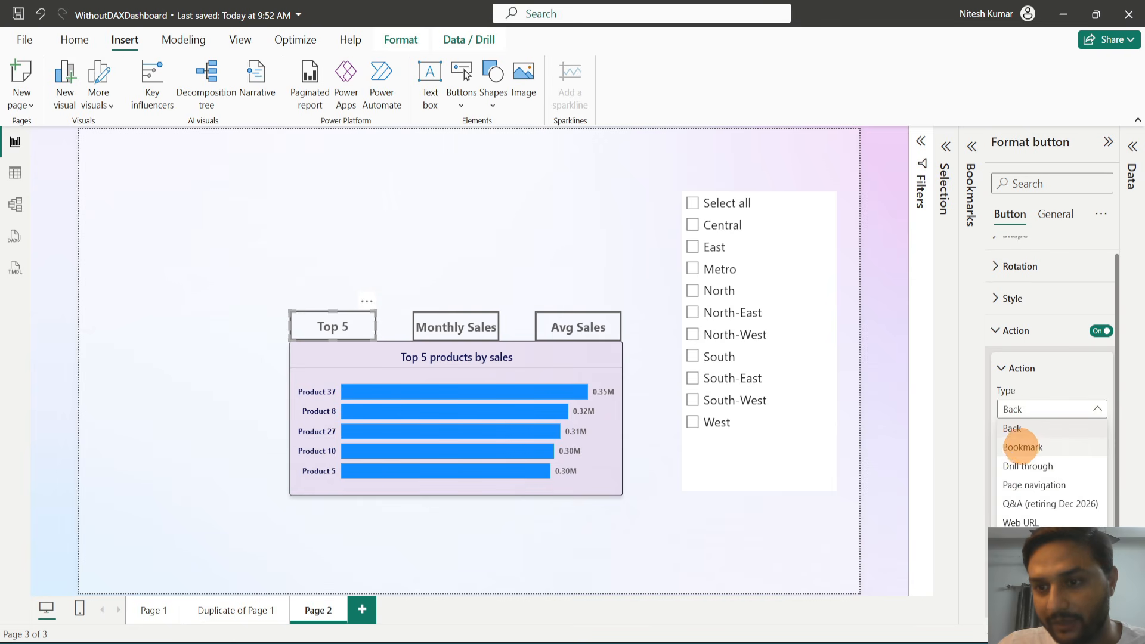
pyautogui.click(1023, 447)
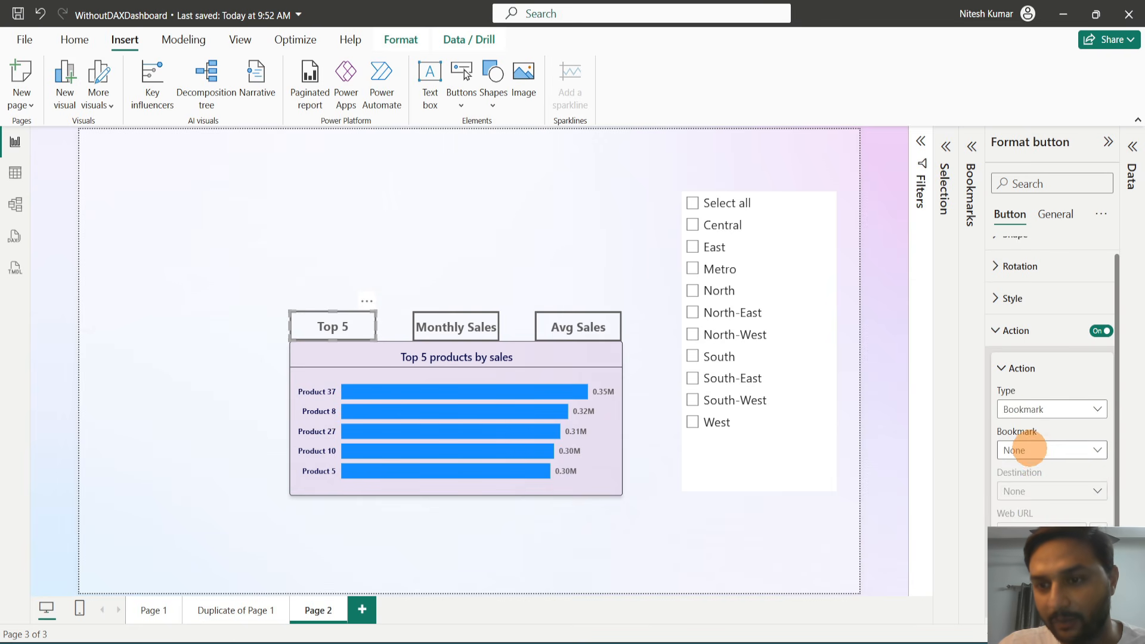
pyautogui.click(1048, 448)
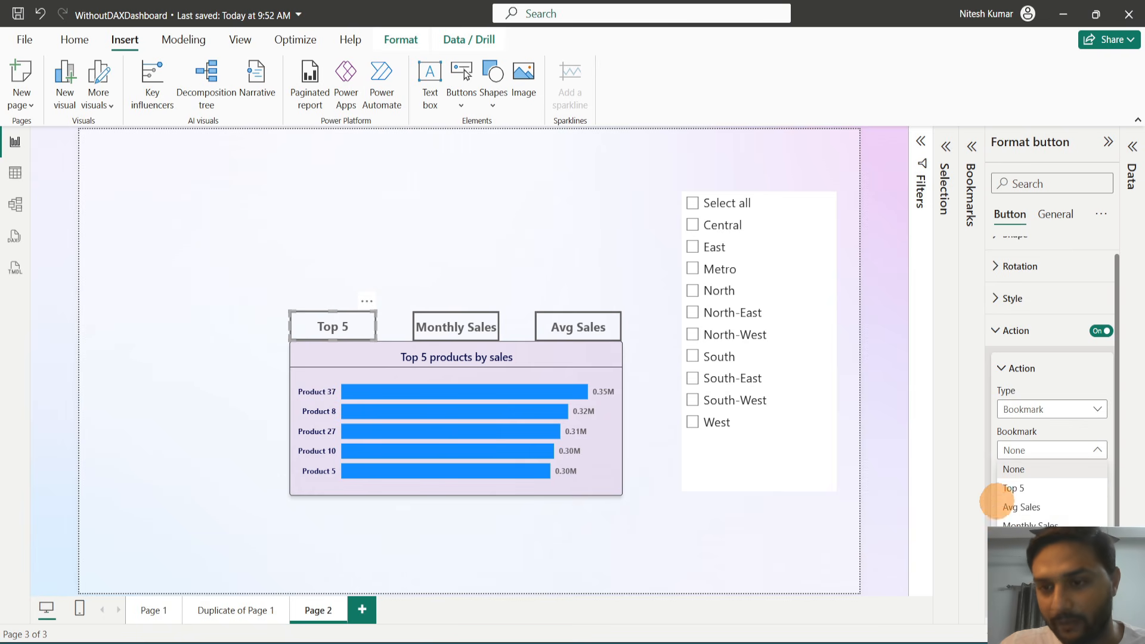
pyautogui.click(1016, 488)
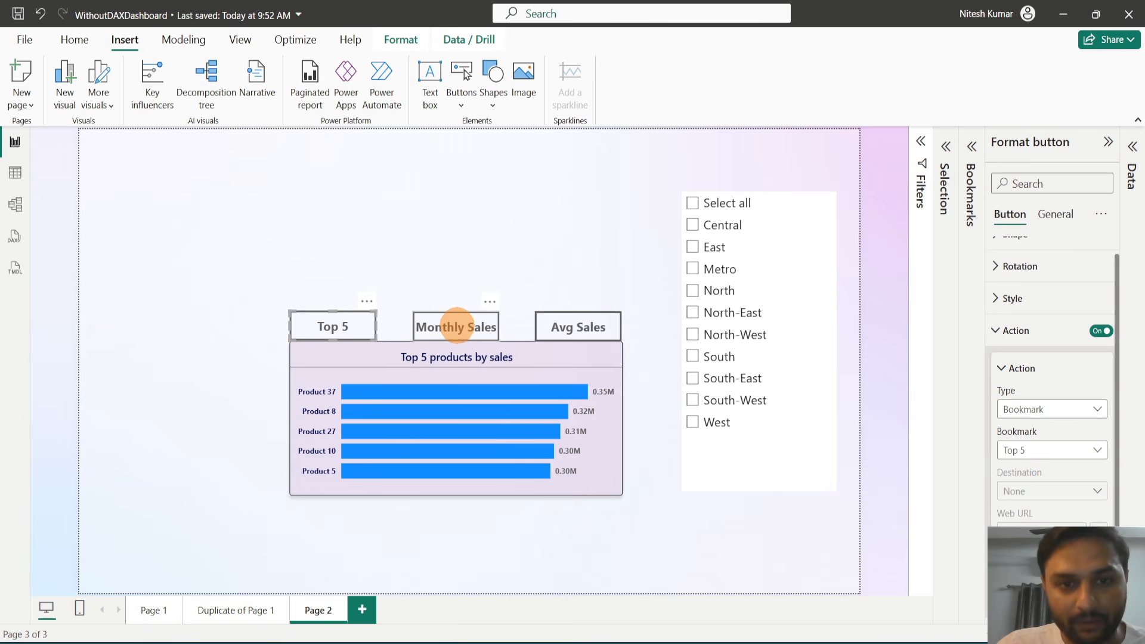
# Turn on the Monthly Sales button's action with type Bookmark and link it to the Monthly Sales bookmark
pyautogui.click(457, 327)
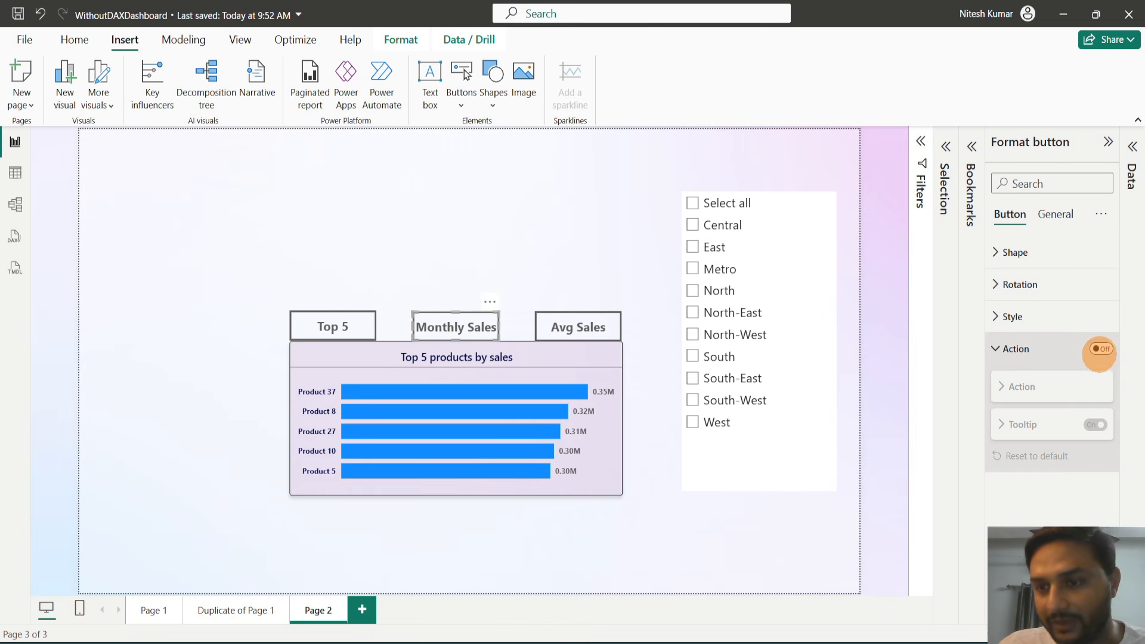
pyautogui.click(1100, 349)
pyautogui.click(1056, 386)
pyautogui.click(1028, 427)
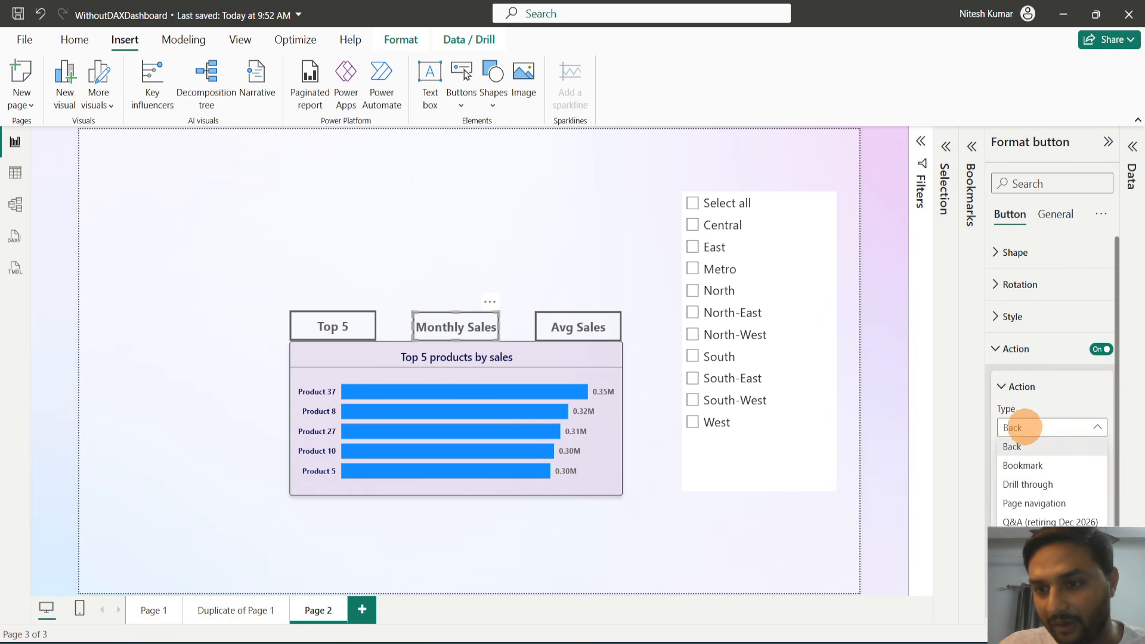
pyautogui.click(1023, 465)
pyautogui.click(1048, 468)
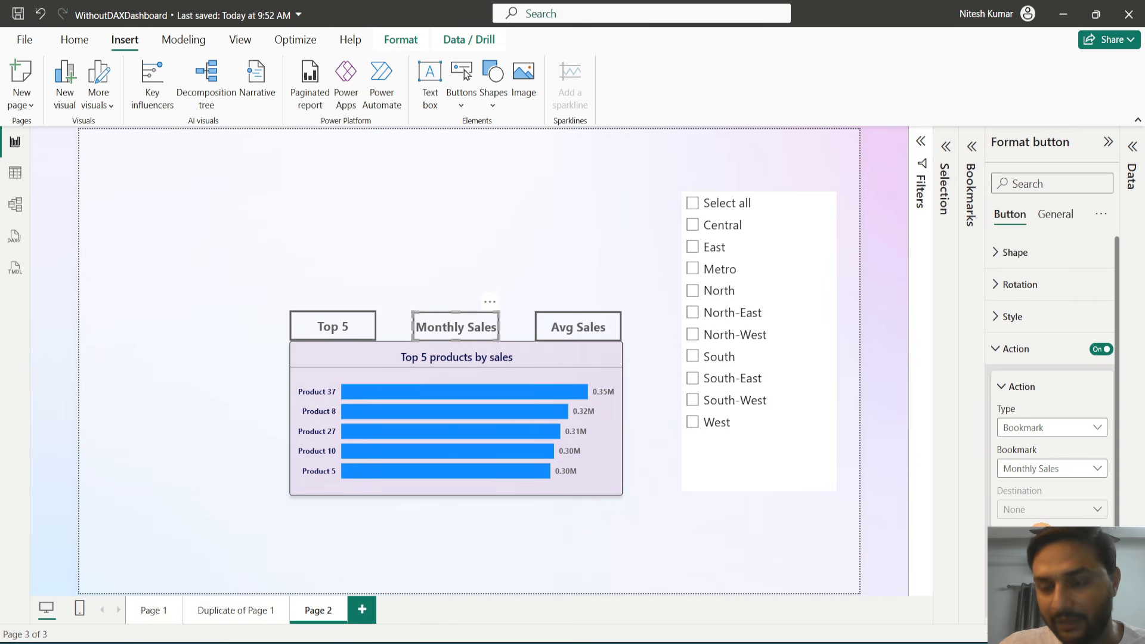
# Turn on the Avg Sales button's action with type Bookmark and link it to the Avg Sales bookmark
pyautogui.click(578, 327)
pyautogui.click(1101, 349)
pyautogui.click(1008, 384)
pyautogui.click(1028, 428)
pyautogui.click(1024, 465)
pyautogui.click(1050, 469)
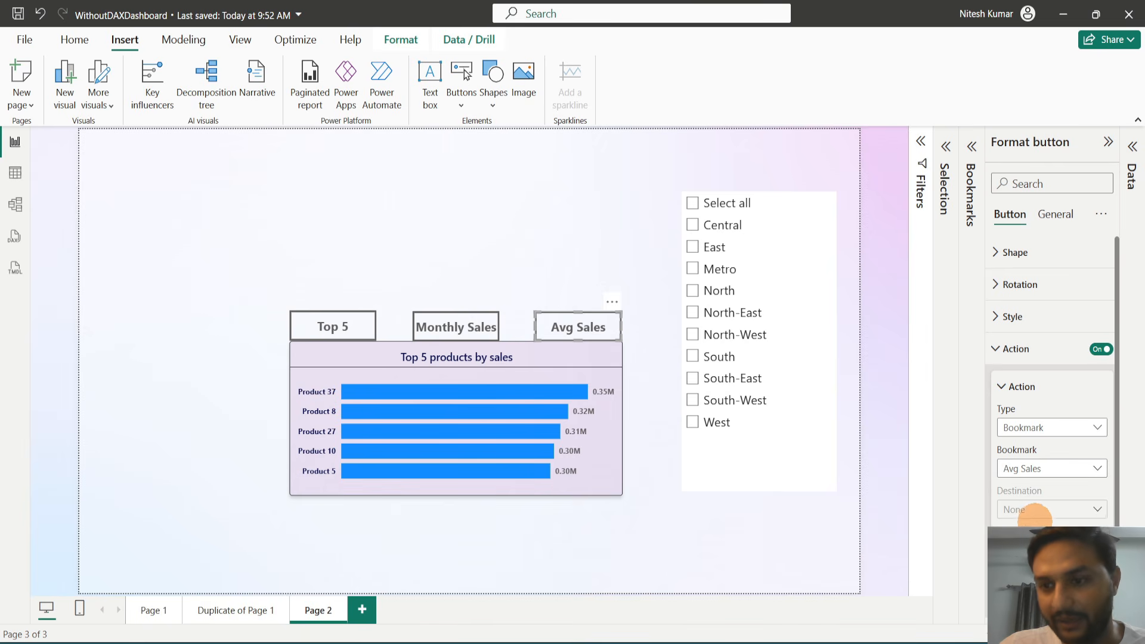
# Collapse the formatting pane and follow the Monthly Sales, Avg Sales and Top 5 buttons to test their chart switching
pyautogui.click(1108, 141)
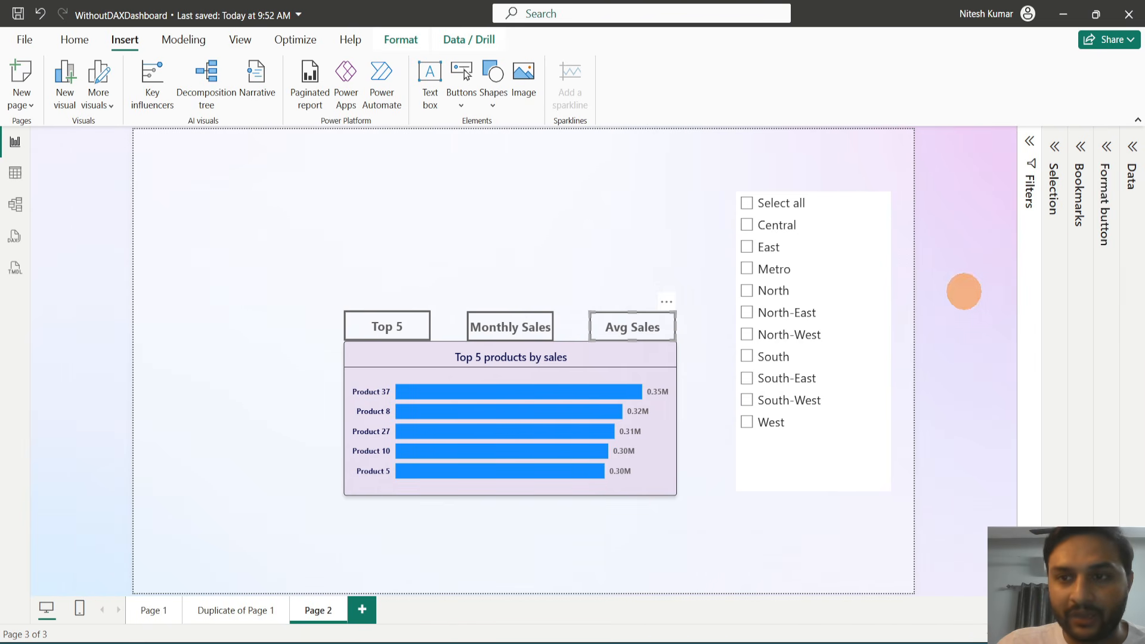
pyautogui.click(964, 292)
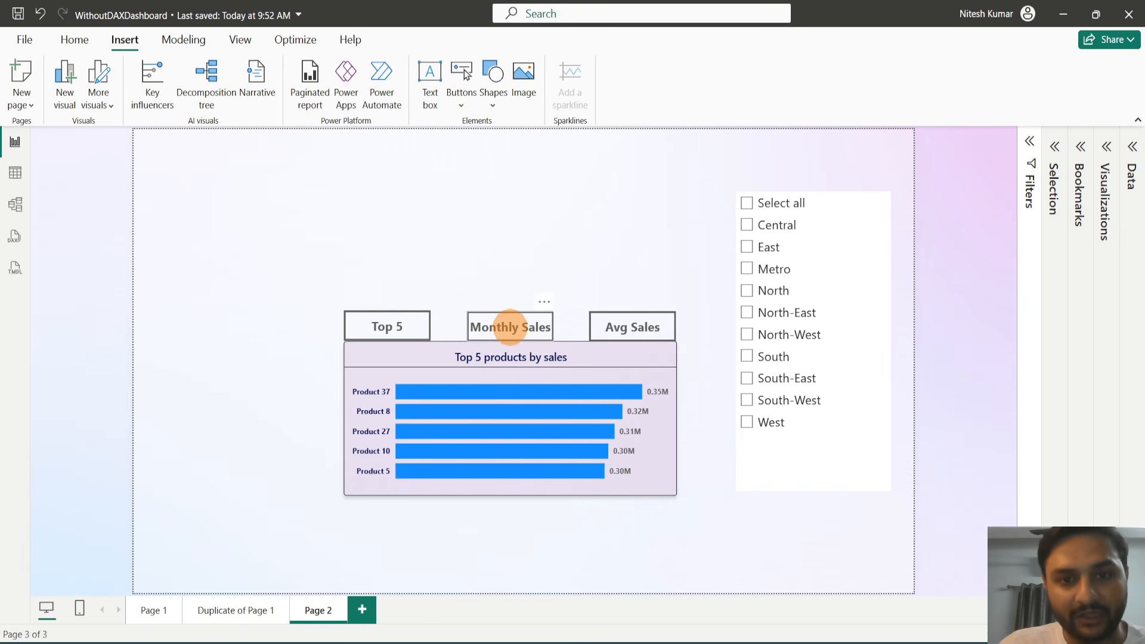
pyautogui.keyDown('ctrl'); pyautogui.click(507, 322); pyautogui.keyUp('ctrl')
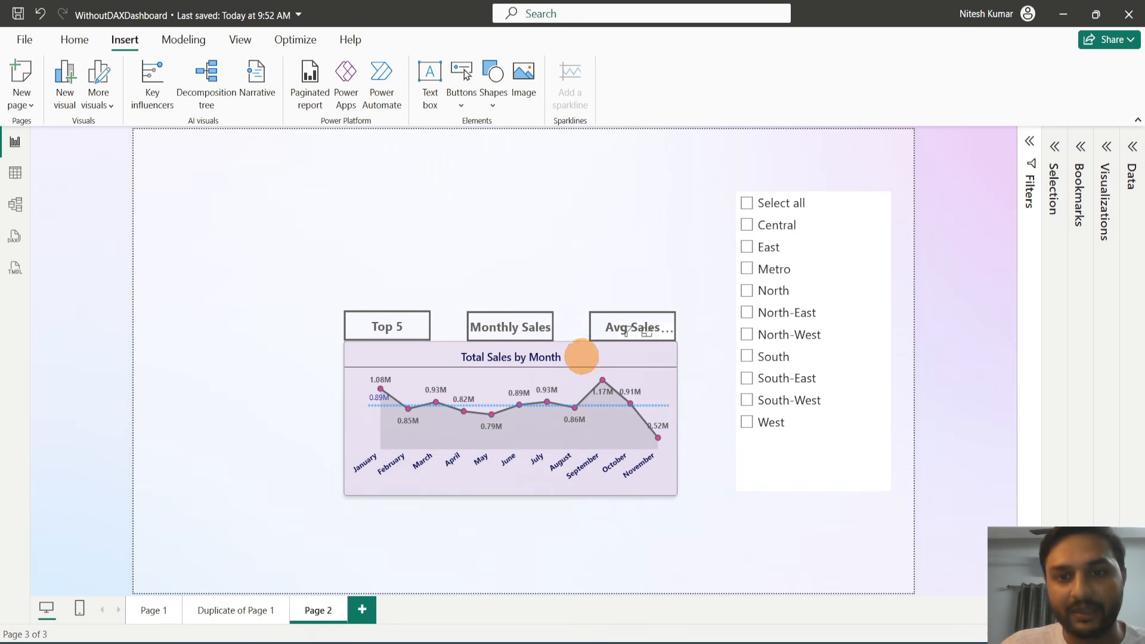
pyautogui.keyDown('ctrl'); pyautogui.click(608, 325); pyautogui.keyUp('ctrl')
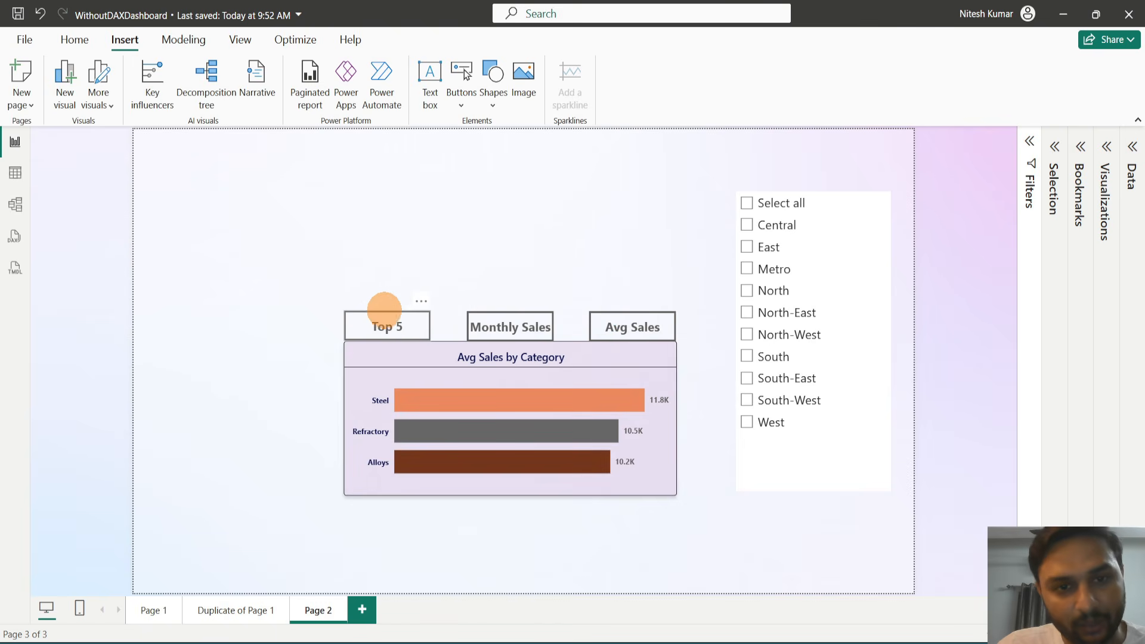
pyautogui.keyDown('ctrl'); pyautogui.click(387, 325); pyautogui.keyUp('ctrl')
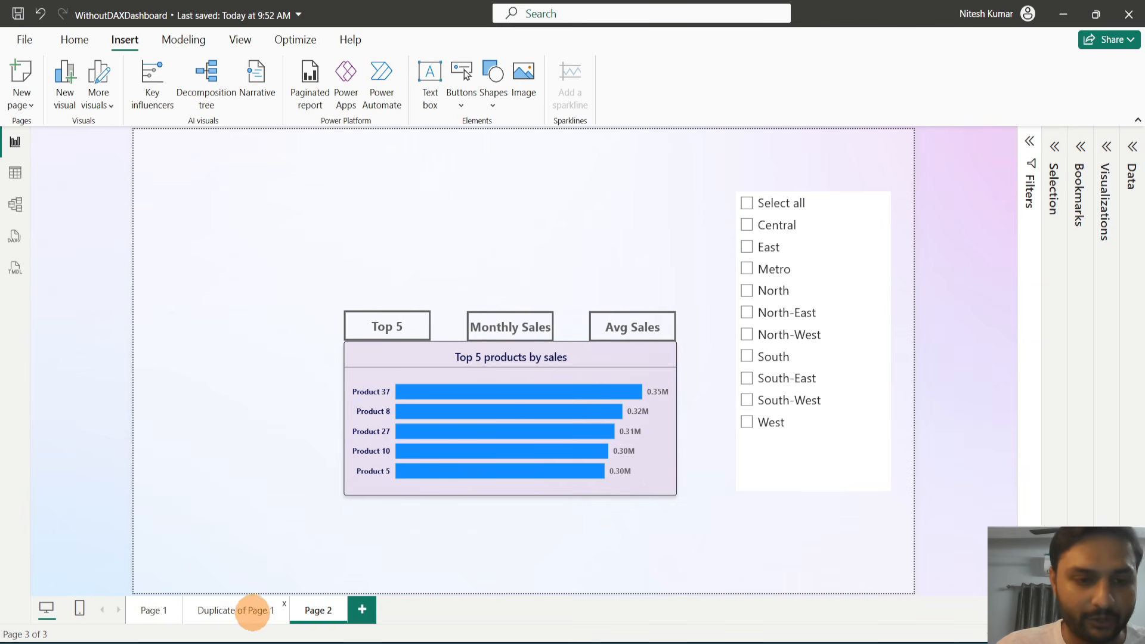
# View the Duplicate of Page 1 report page for reference and return to Page 2
pyautogui.click(233, 611)
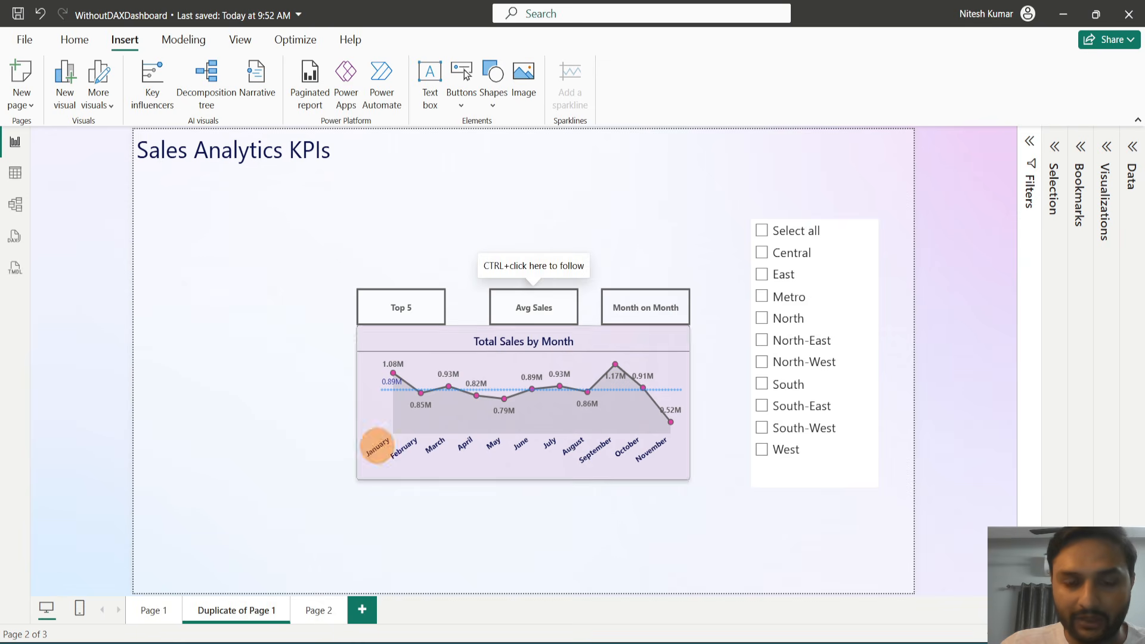
pyautogui.click(314, 609)
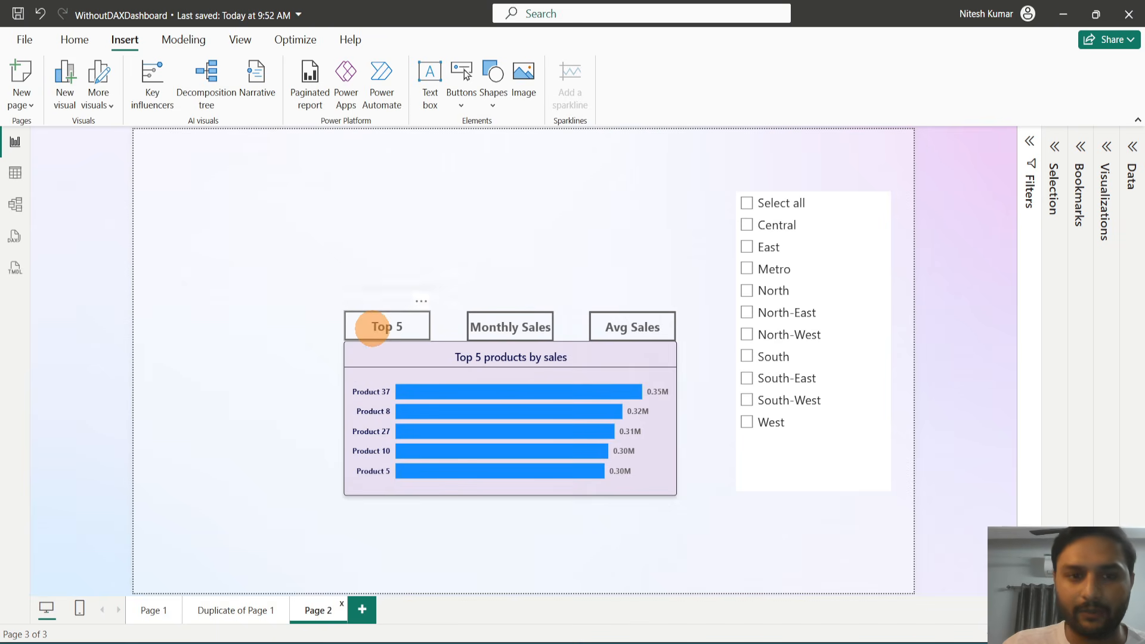
# Set the Top 5 button's font color to blue for the On hover state
pyautogui.click(390, 335)
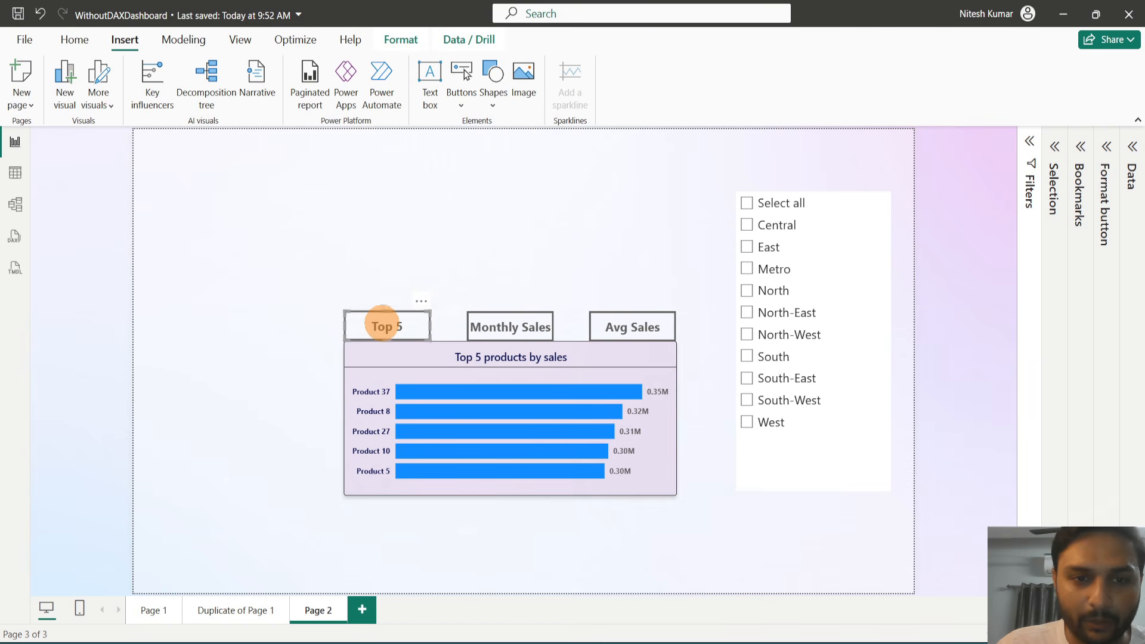
pyautogui.click(1107, 146)
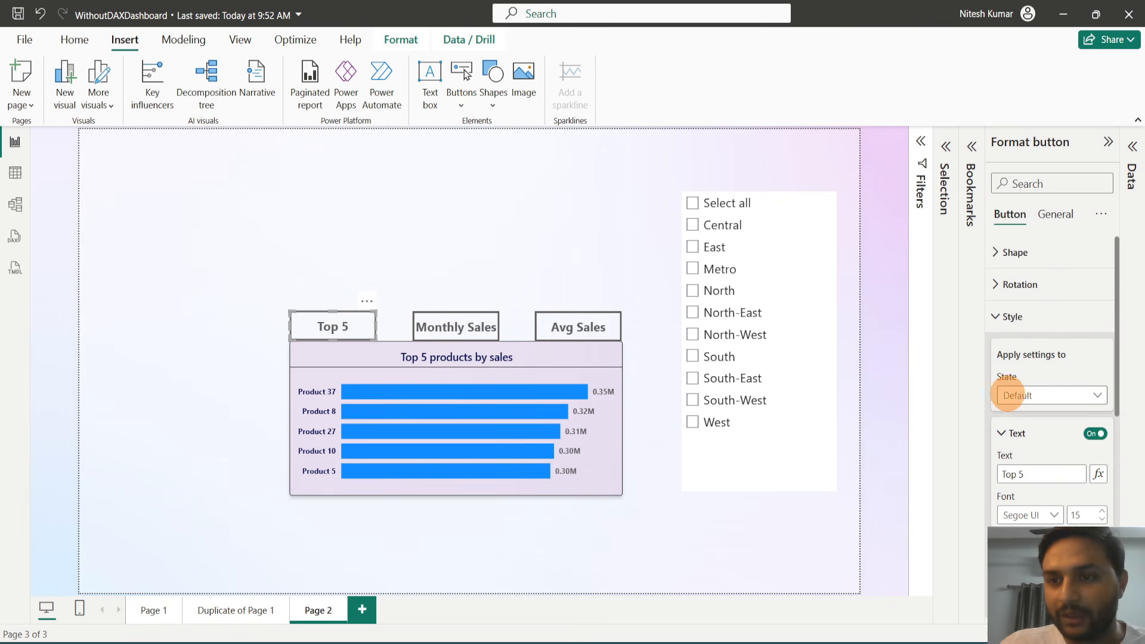
pyautogui.click(1031, 399)
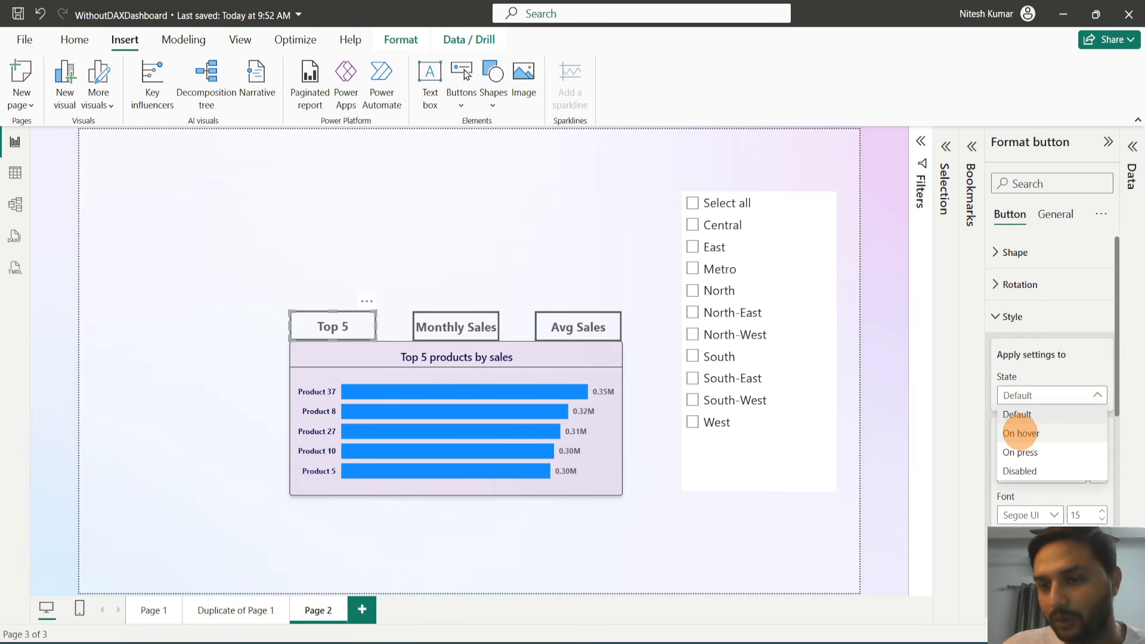
pyautogui.click(1022, 433)
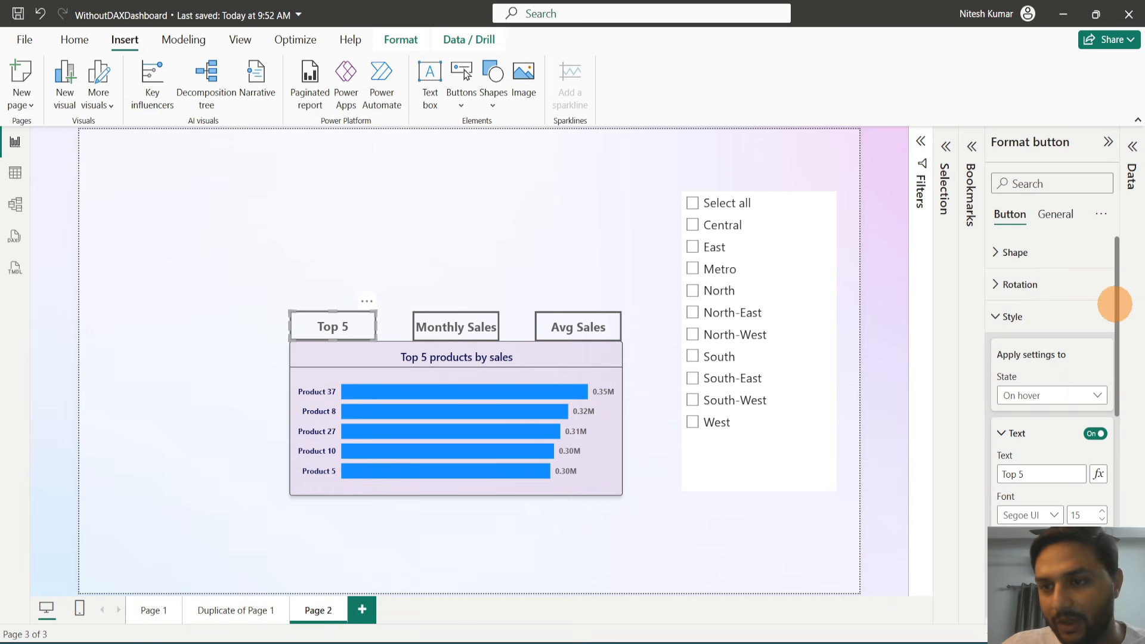
pyautogui.moveTo(1117, 305); pyautogui.dragTo(1117, 387)
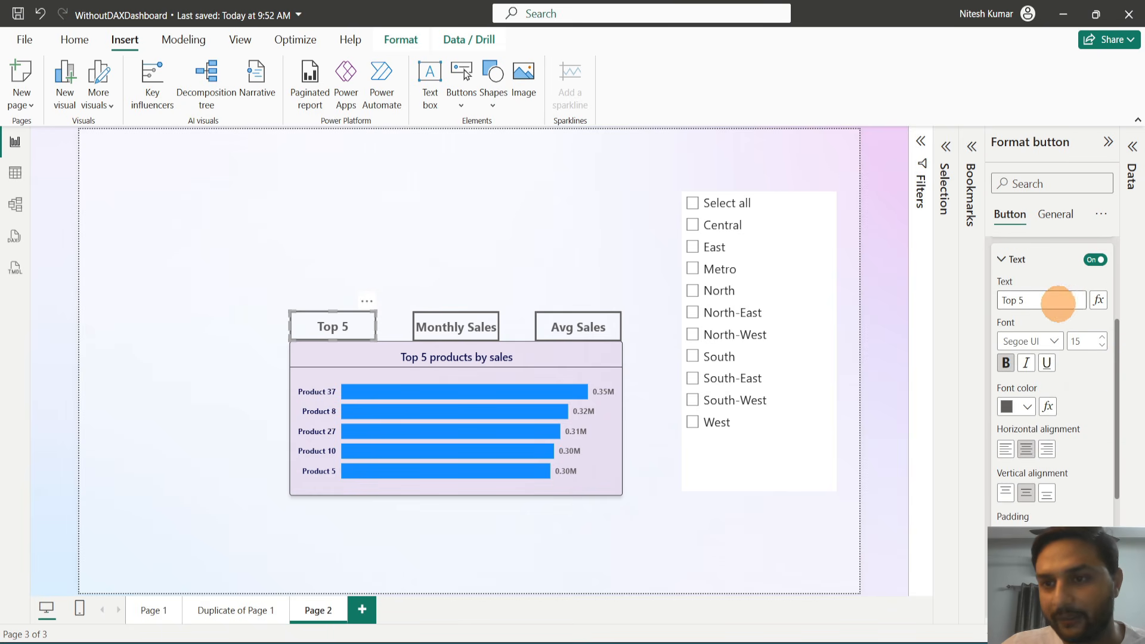
pyautogui.click(1021, 406)
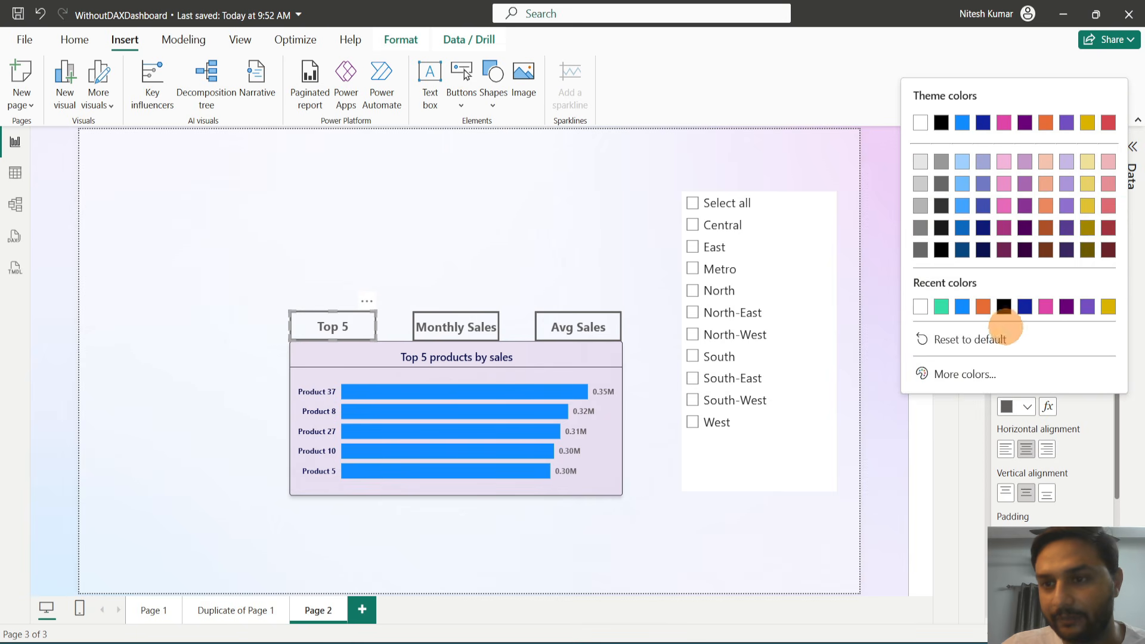
pyautogui.click(962, 307)
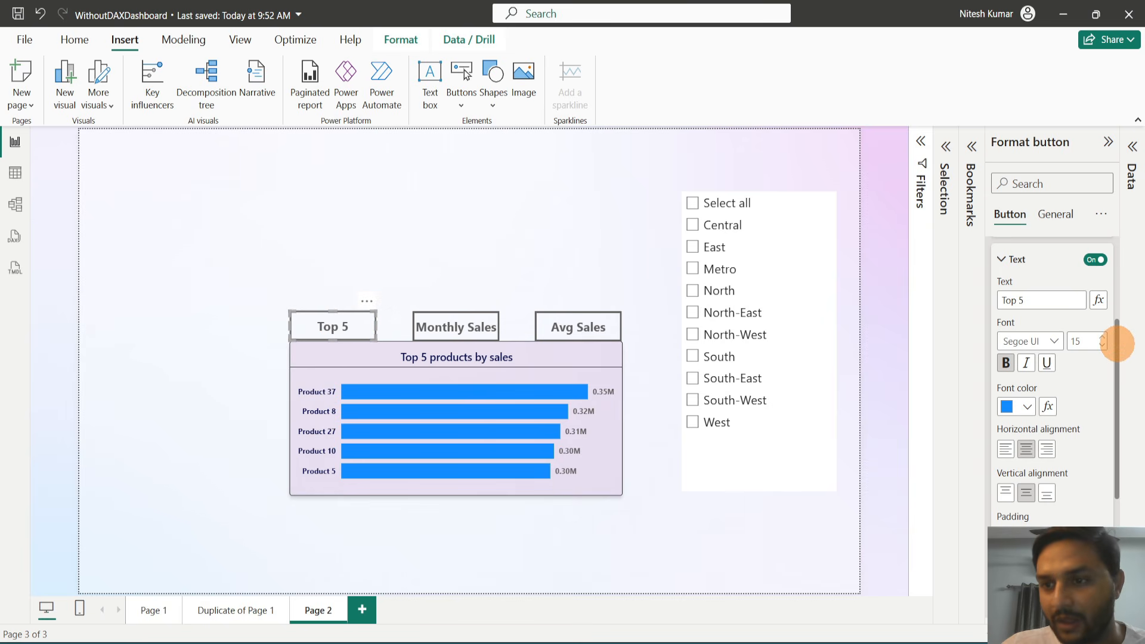
# Turn on the Top 5 button's fill for the On hover state and set its color to orange
pyautogui.scroll(-5, 1118, 344)
pyautogui.click(1096, 425)
pyautogui.click(1005, 424)
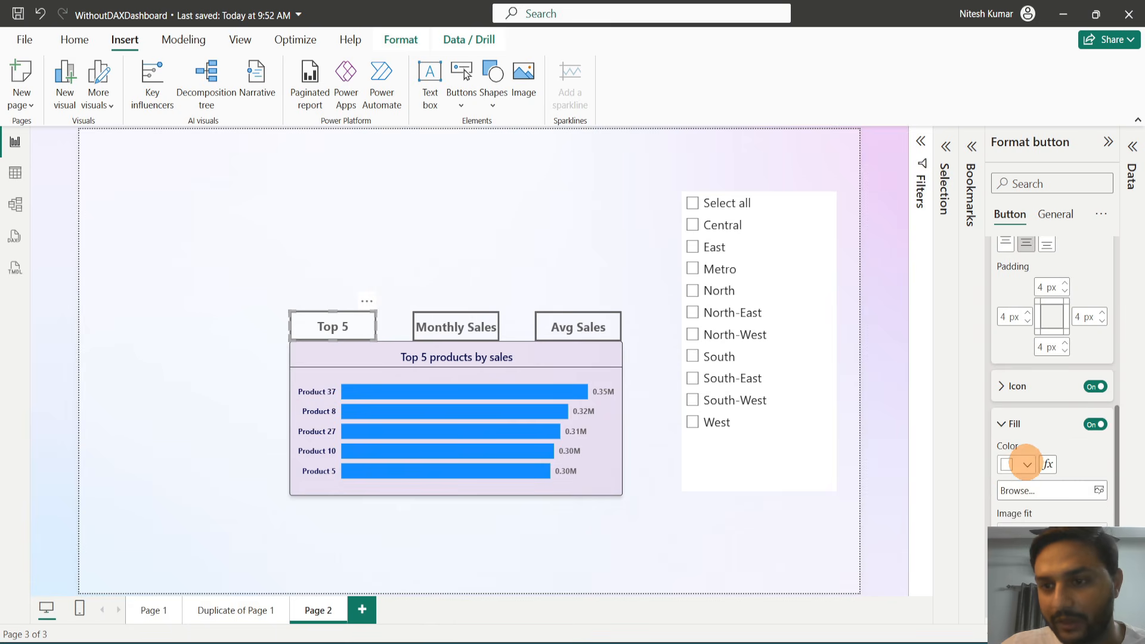
pyautogui.click(1027, 465)
pyautogui.click(982, 364)
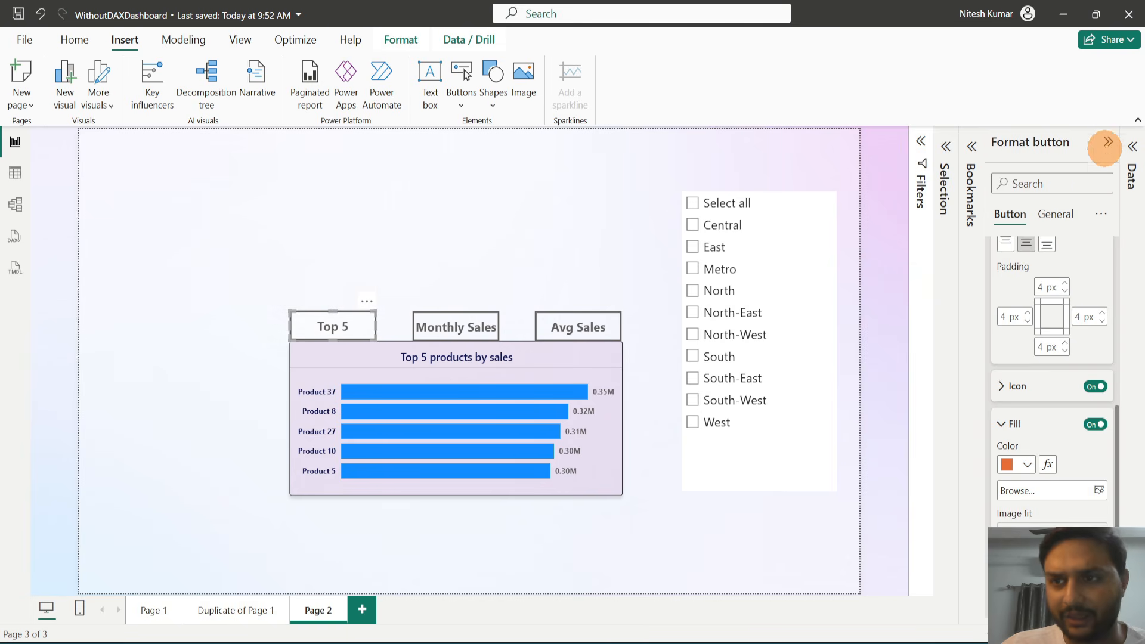
# Follow the Monthly Sales, Avg Sales and Top 5 buttons to test them, and compare Page 2 with Duplicate of Page 1, ending on Page 2
pyautogui.click(1108, 143)
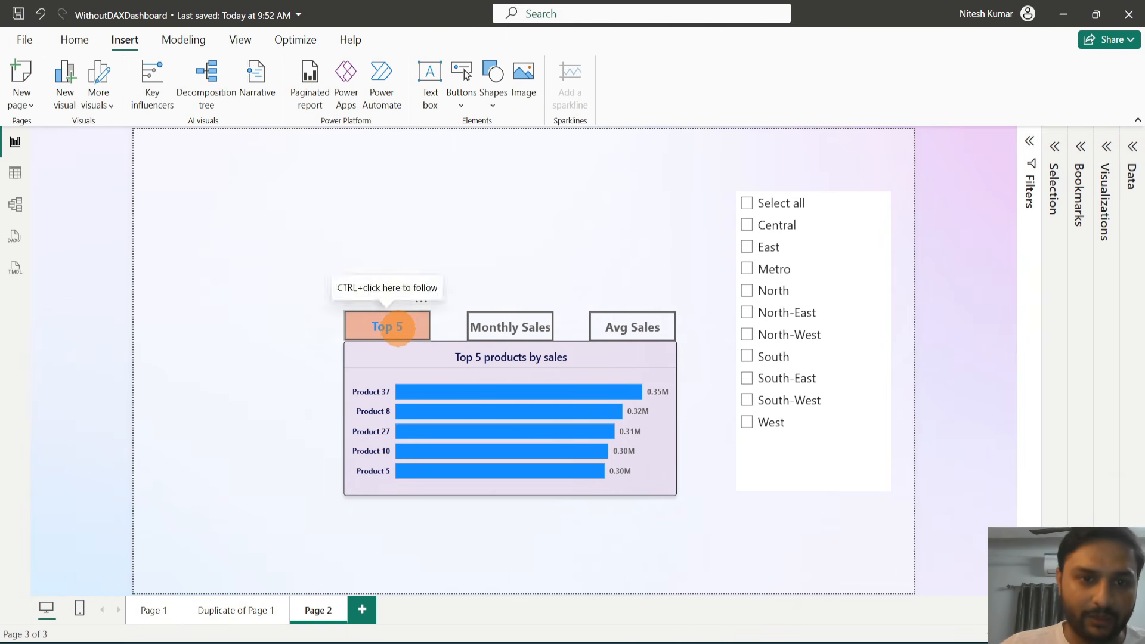
pyautogui.keyDown('ctrl'); pyautogui.click(519, 326); pyautogui.keyUp('ctrl')
pyautogui.keyDown('ctrl'); pyautogui.click(616, 327); pyautogui.keyUp('ctrl')
pyautogui.keyDown('ctrl'); pyautogui.click(388, 327); pyautogui.keyUp('ctrl')
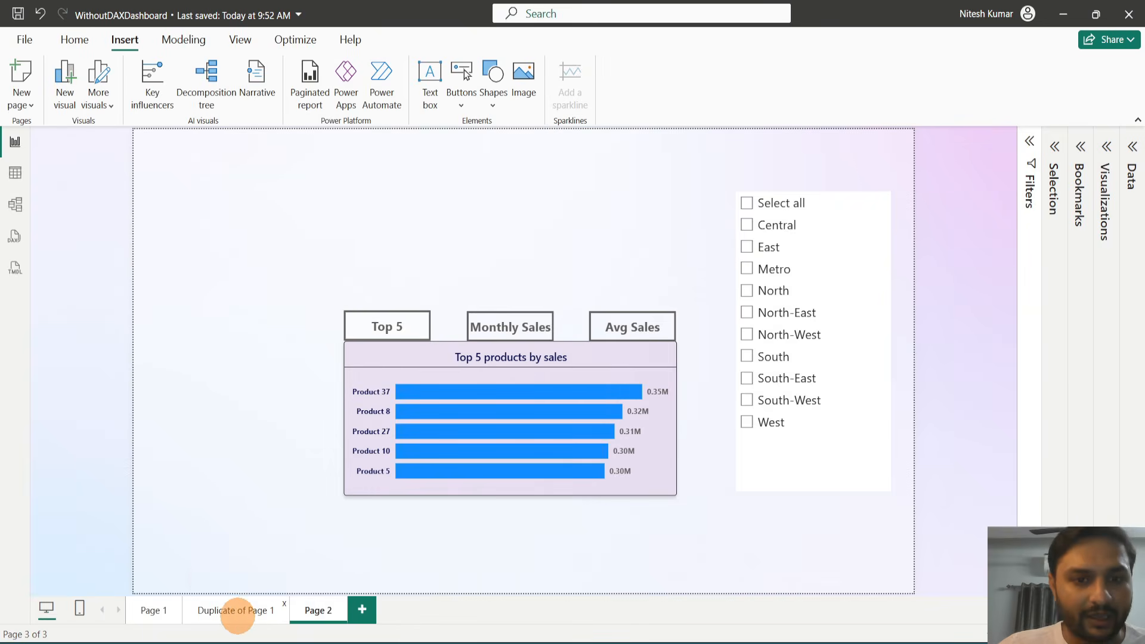
pyautogui.click(238, 611)
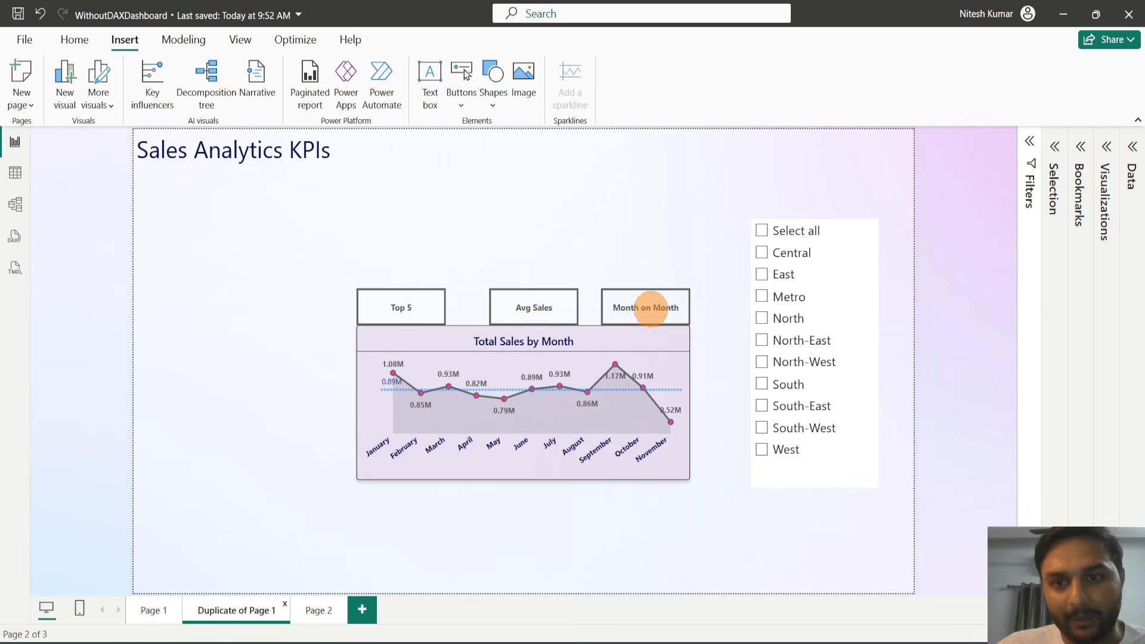
pyautogui.click(318, 611)
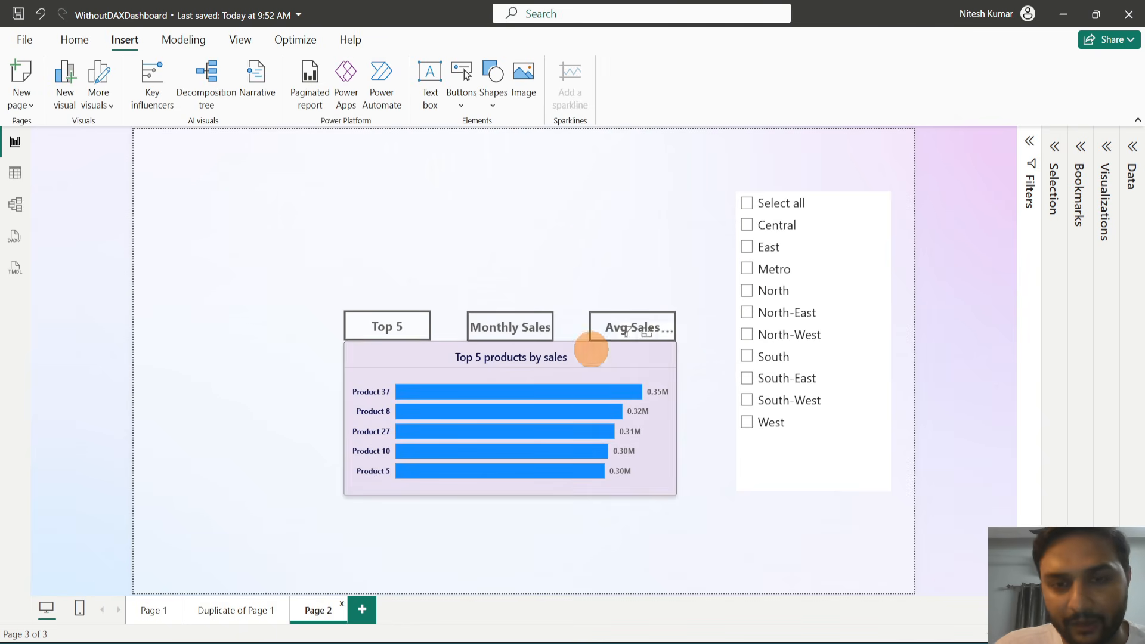